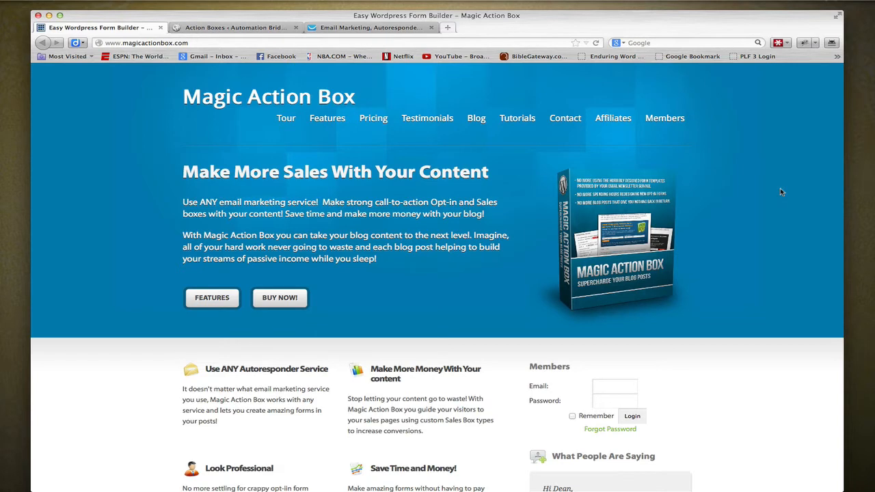
# - Review the Magic Action Box features page, including the sample action box styles
pyautogui.click(330, 117)
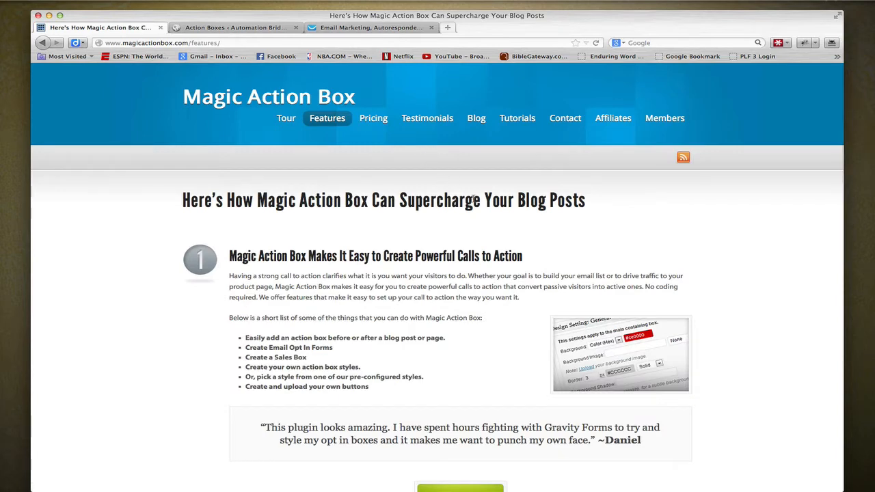
pyautogui.scroll(-5, 474, 202)
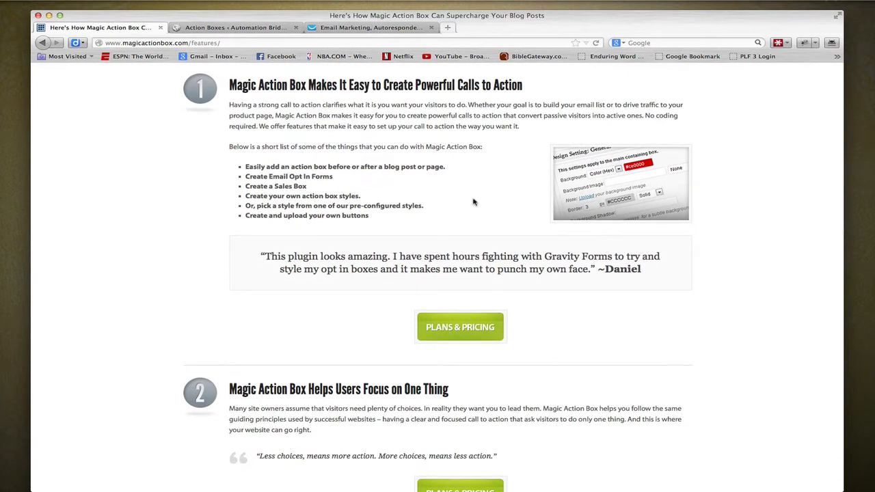
pyautogui.scroll(-6, 474, 201)
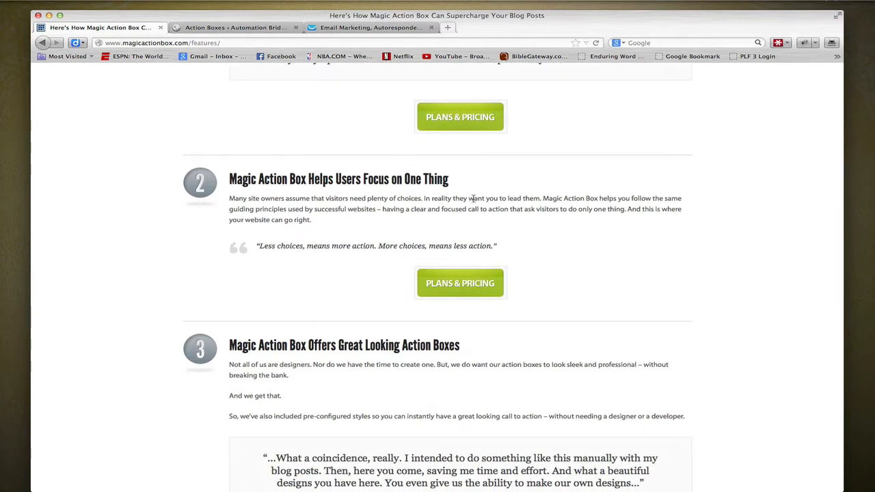
pyautogui.scroll(-8, 474, 198)
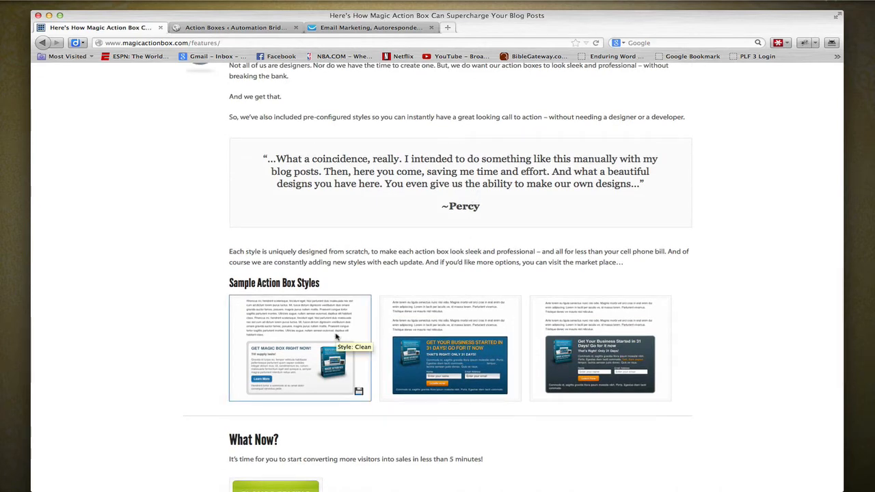
pyautogui.scroll(20, 462, 309)
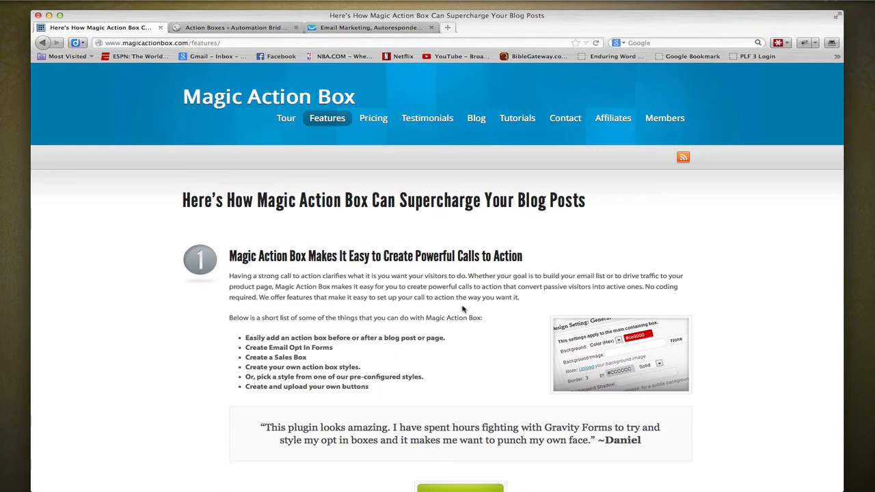
# - Switch to the WordPress admin and create a new action box of the Optin Form type
pyautogui.click(235, 28)
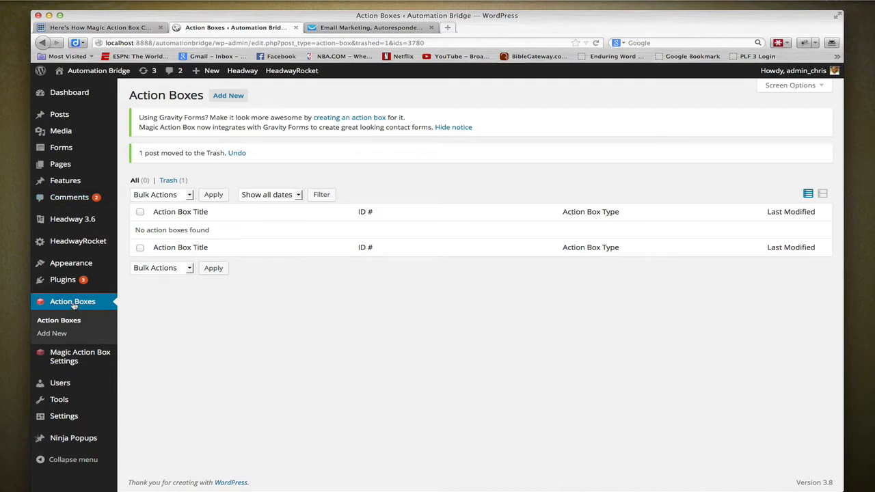
pyautogui.moveTo(82, 359)
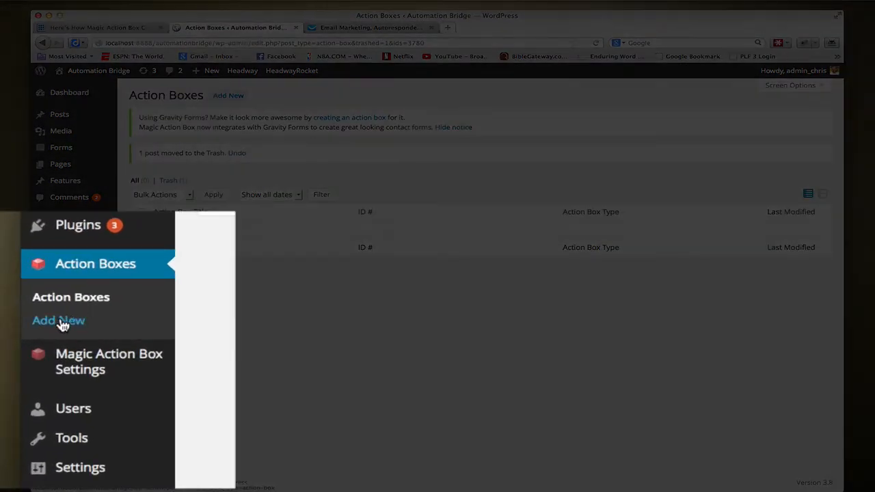
pyautogui.click(35, 323)
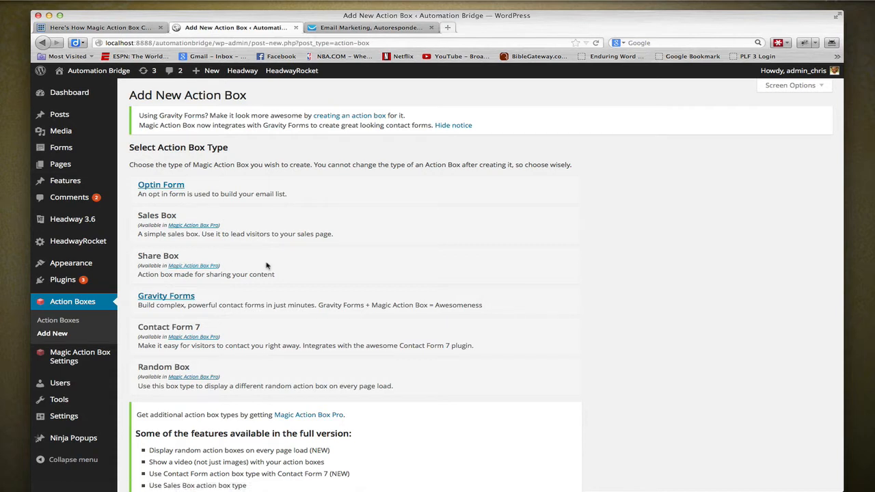
pyautogui.click(169, 191)
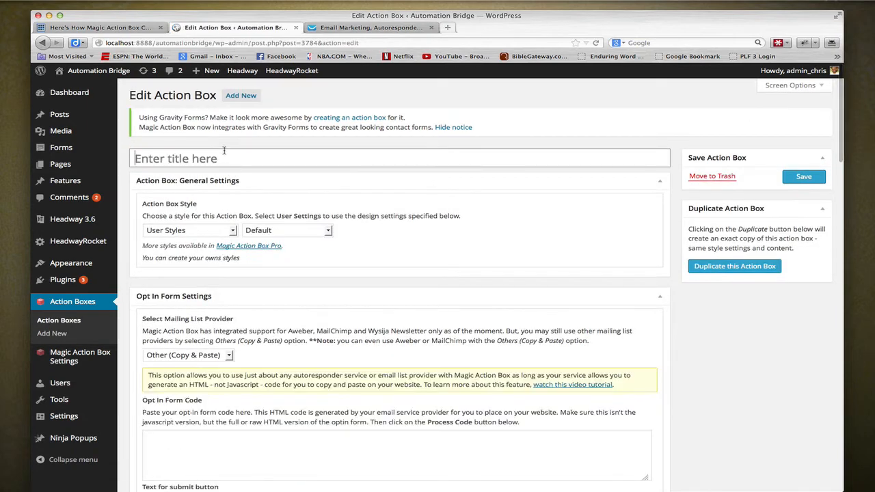
# - Title the new action box "Sidebar Action"
pyautogui.click(224, 153)
pyautogui.write('Sidebar ')
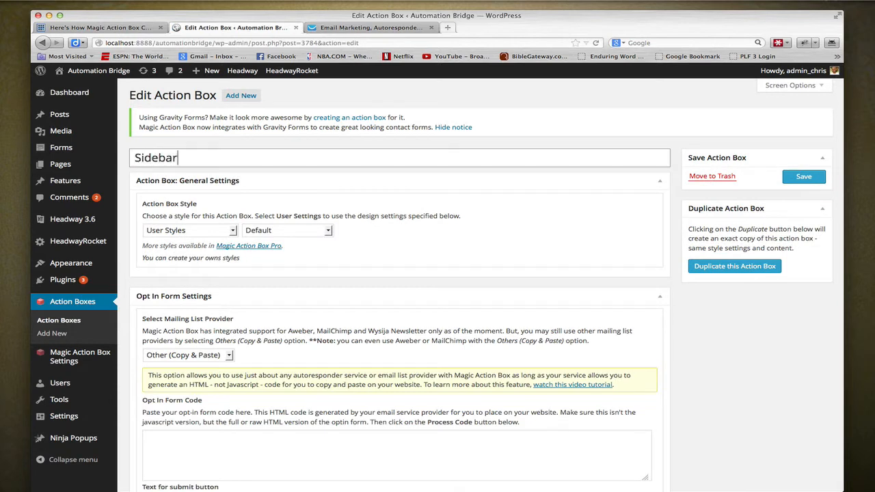
pyautogui.write('acti')
pyautogui.press('BackSpace')
pyautogui.press('BackSpace')
pyautogui.press('BackSpace')
pyautogui.press('BackSpace')
pyautogui.write('Action')
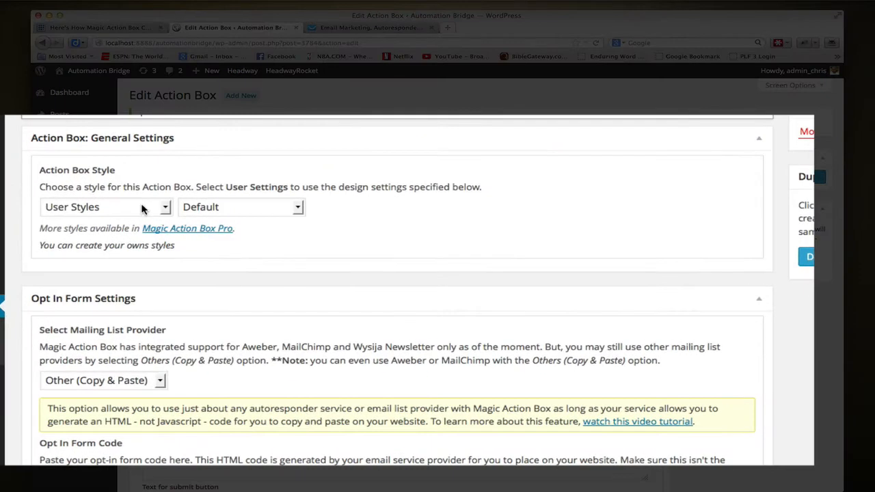
# - Preview the pre-configured Default, Dark, Royalty, Pink and None styles for the action box
pyautogui.click(217, 232)
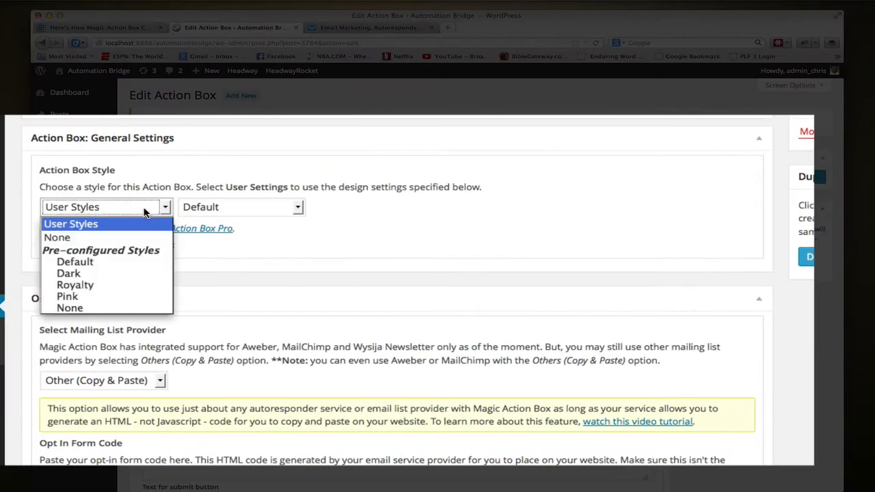
pyautogui.click(116, 262)
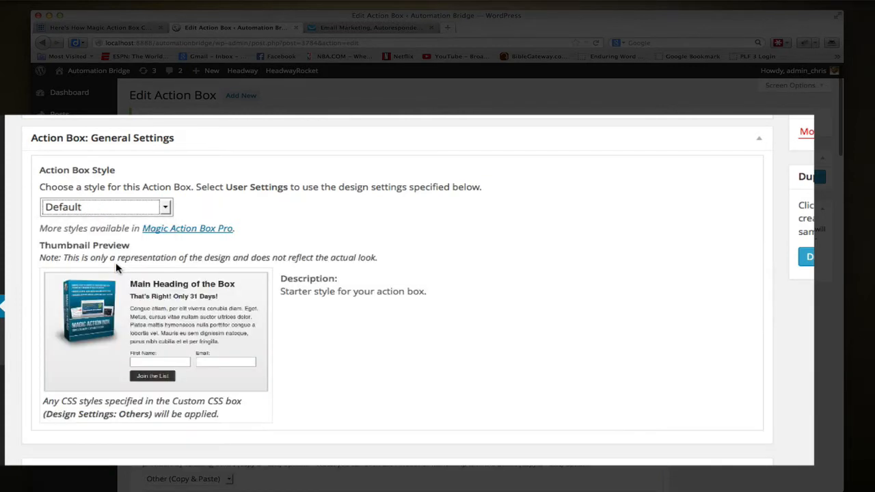
pyautogui.click(119, 210)
pyautogui.click(119, 210)
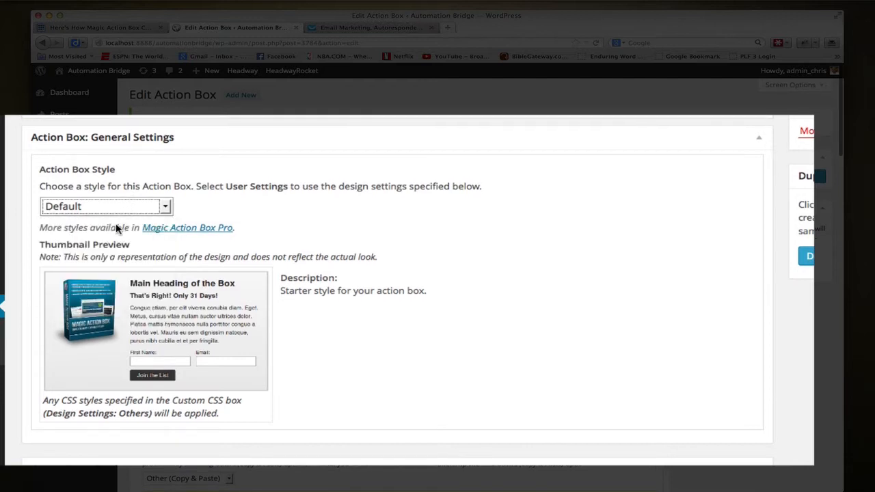
pyautogui.click(166, 206)
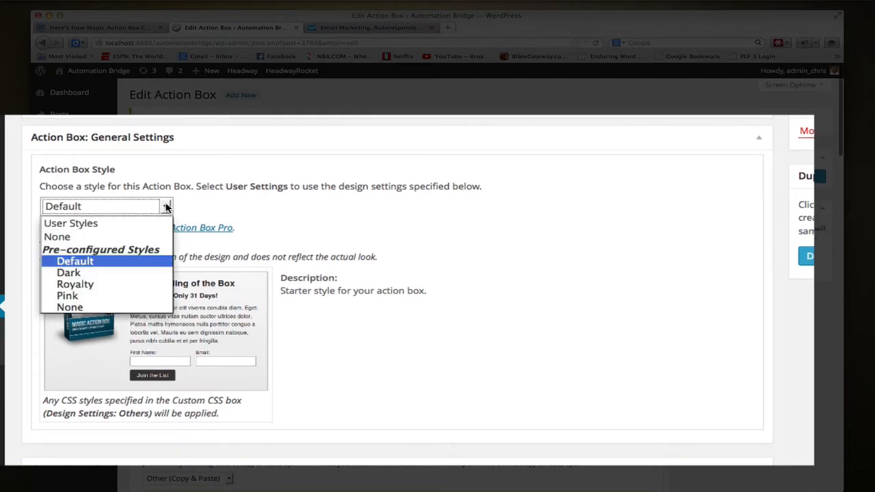
pyautogui.click(121, 273)
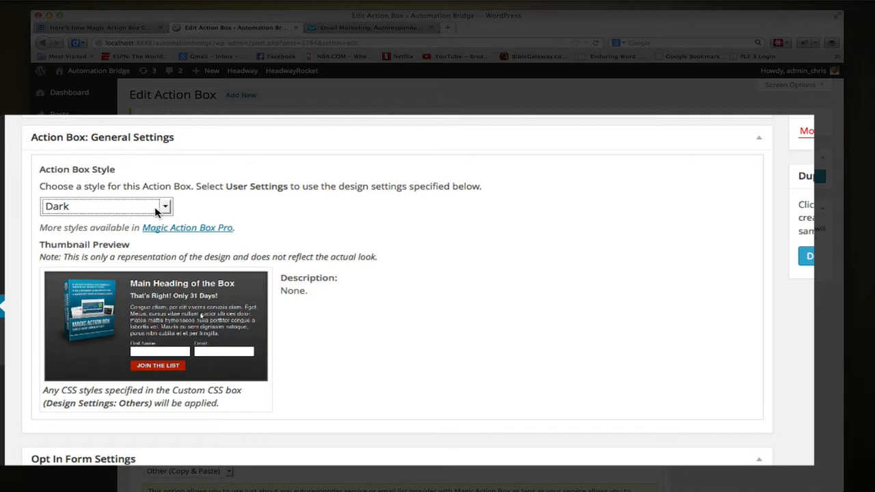
pyautogui.click(165, 206)
pyautogui.click(119, 285)
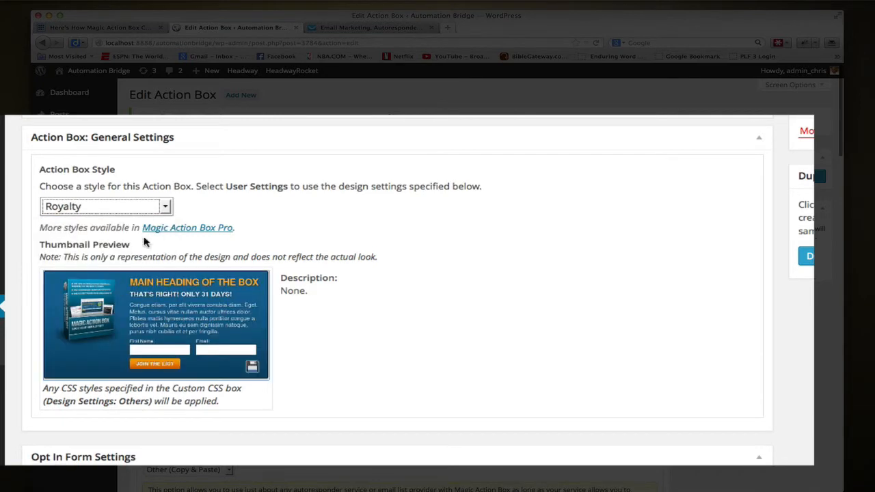
pyautogui.click(164, 206)
pyautogui.click(116, 296)
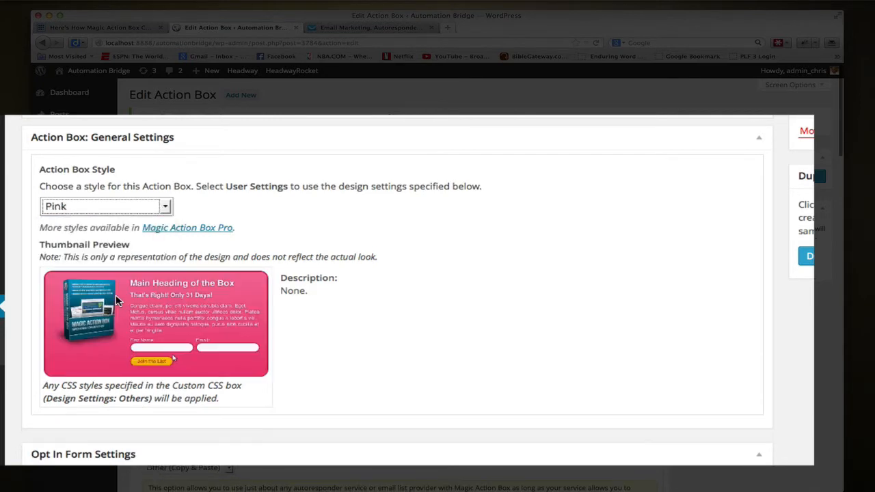
pyautogui.click(165, 212)
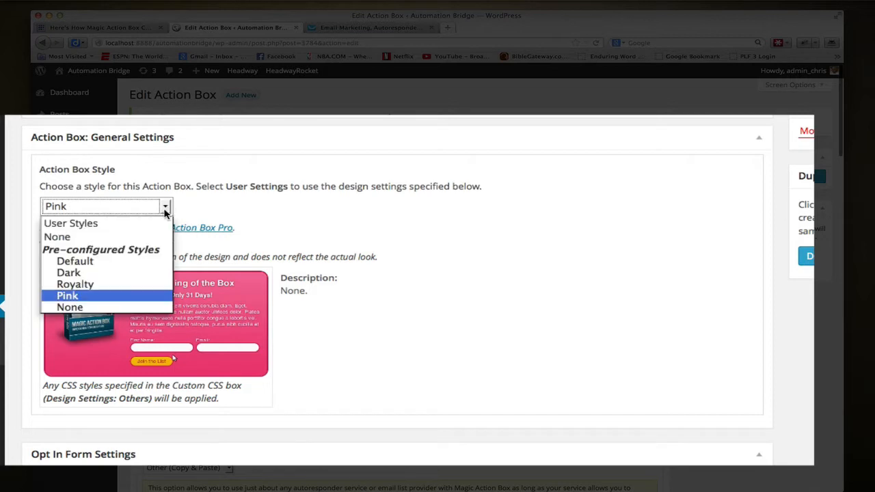
pyautogui.click(108, 307)
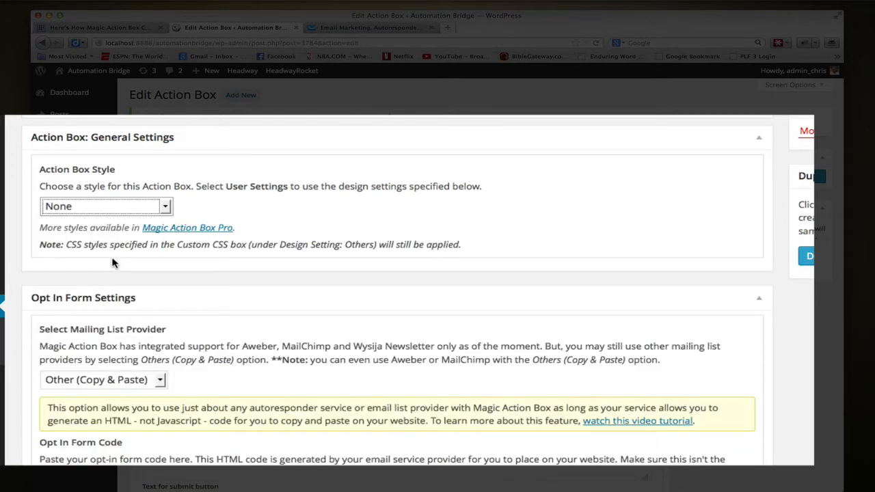
# - Set the action box style to the pre-configured Default style
pyautogui.click(160, 205)
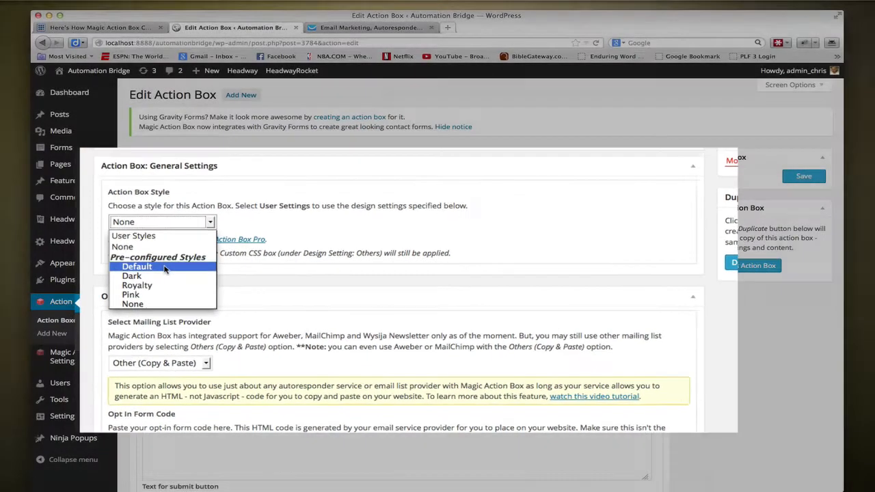
pyautogui.click(75, 261)
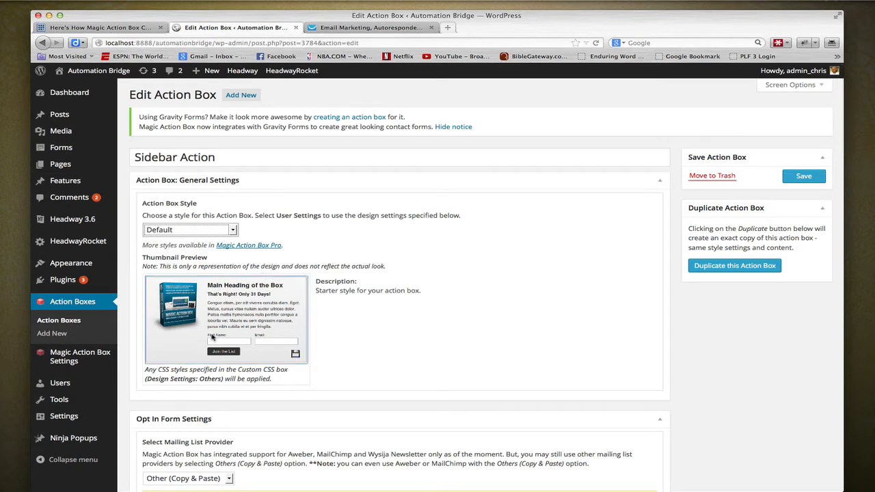
# - Check the available mailing list providers in the Opt In Form Settings, keeping Other (Copy & Paste)
pyautogui.scroll(-3, 494, 262)
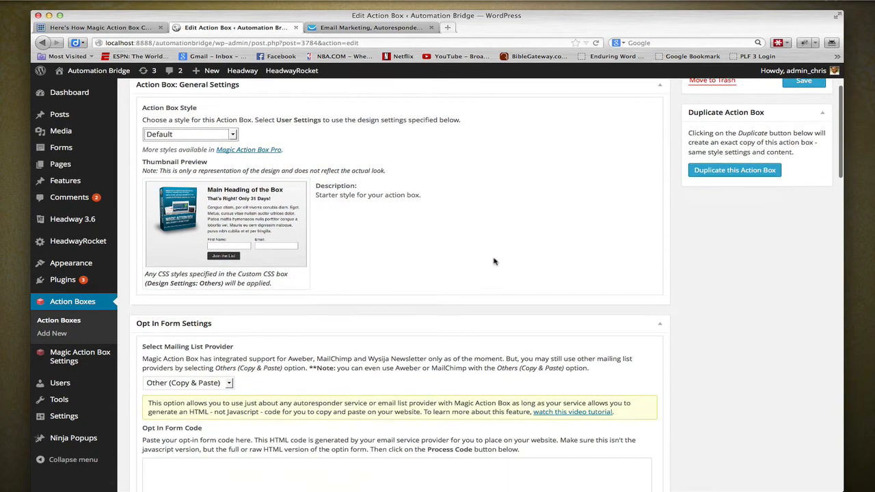
pyautogui.scroll(-2, 494, 261)
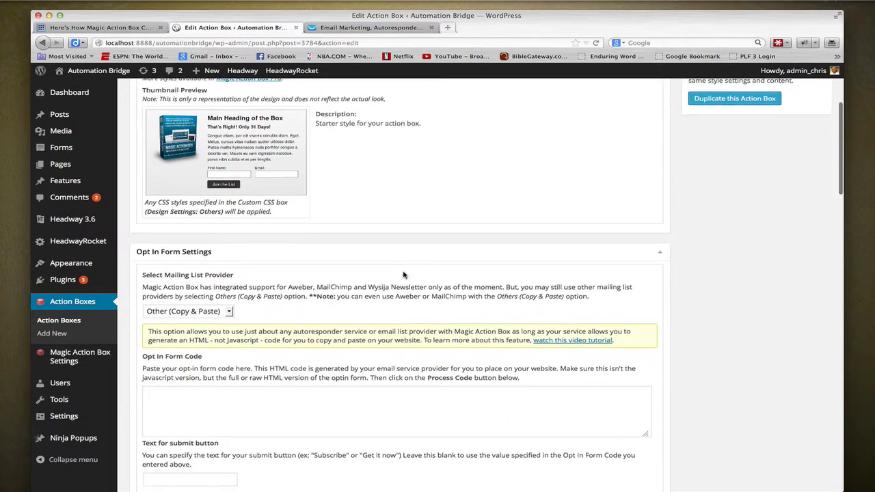
pyautogui.scroll(-1, 403, 275)
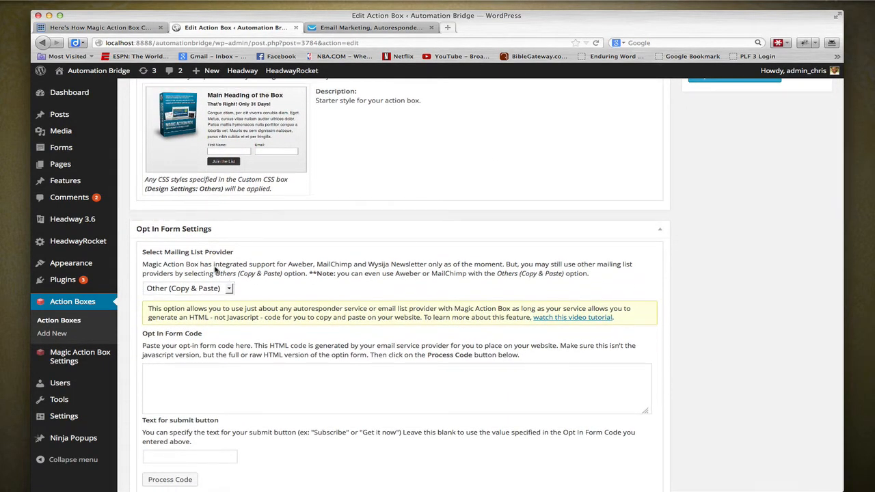
pyautogui.click(220, 288)
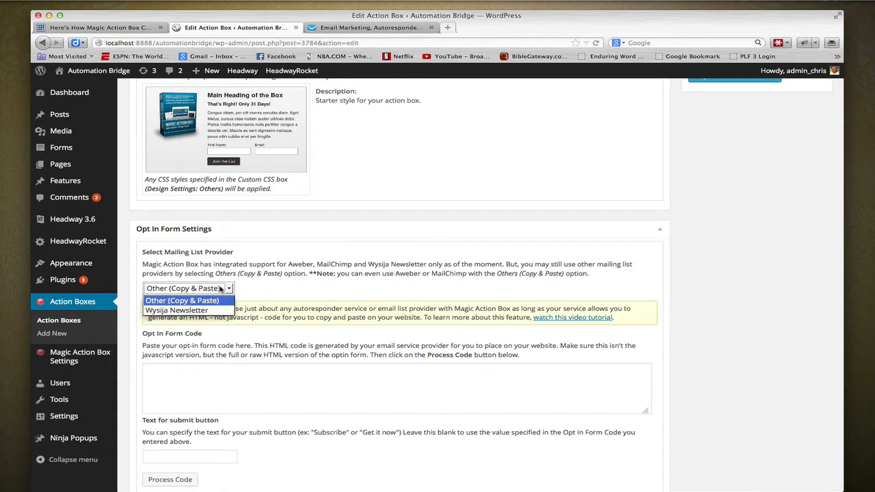
pyautogui.click(220, 289)
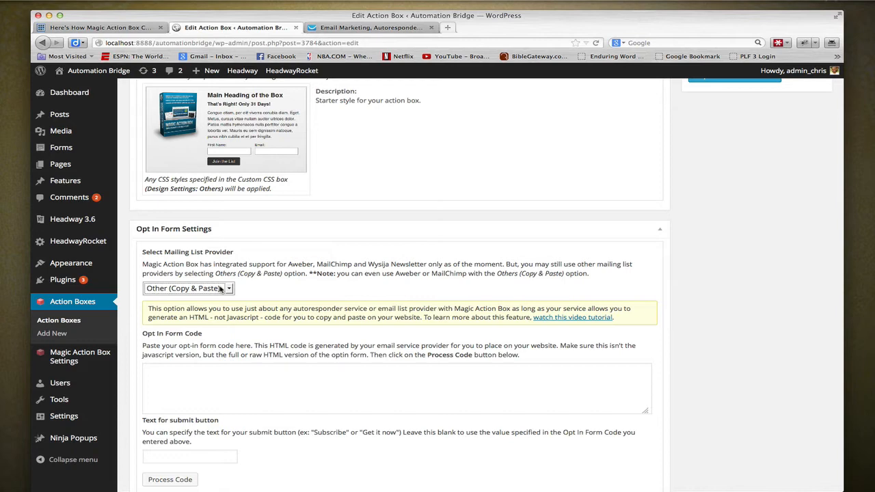
pyautogui.scroll(-2, 273, 437)
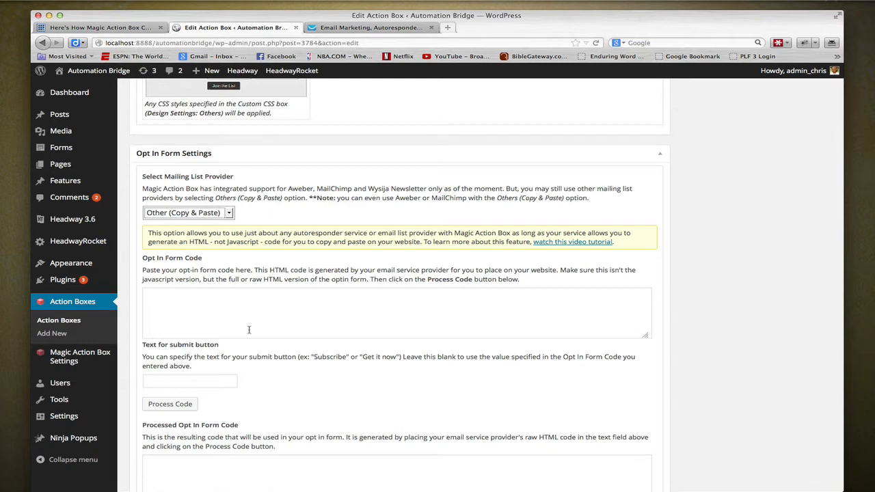
# - Switch to the GetResponse web form and copy its HTML code from the publishing step, with CSS styles excluded
pyautogui.click(351, 29)
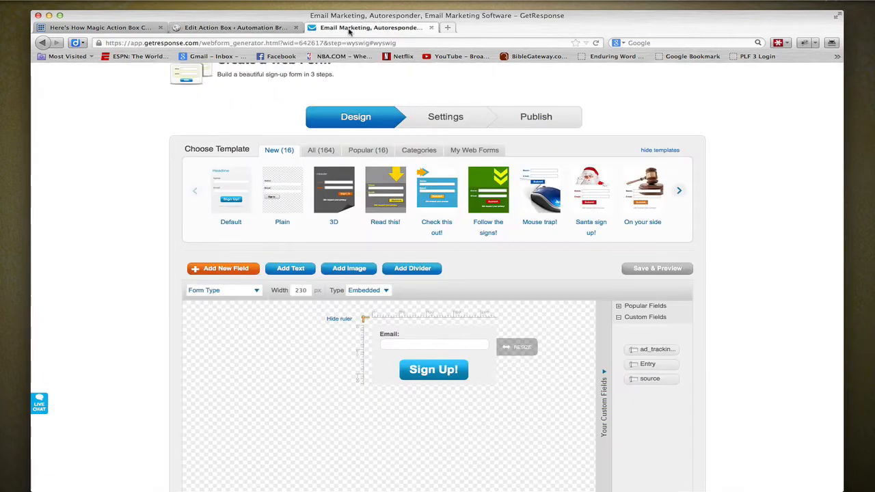
pyautogui.scroll(-2, 571, 310)
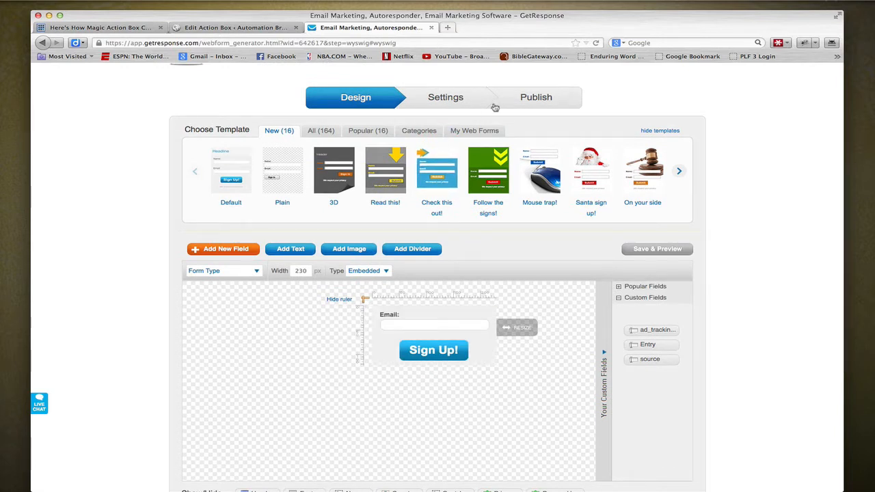
pyautogui.click(525, 106)
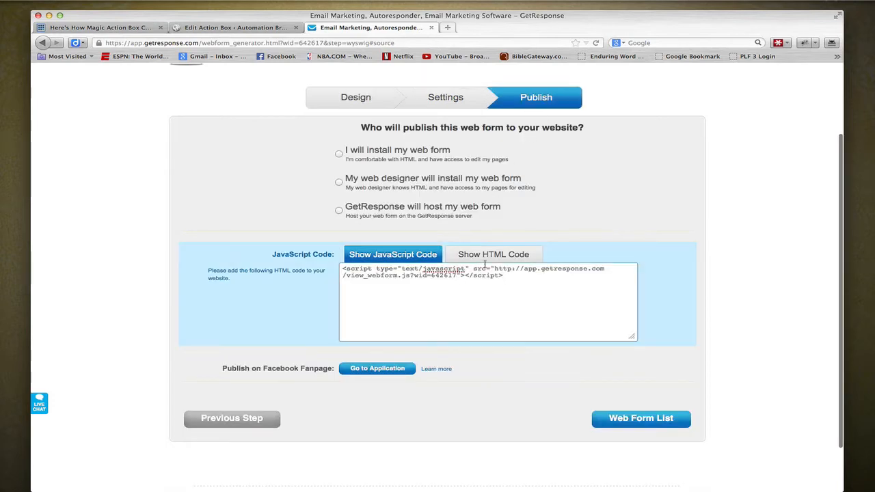
pyautogui.click(487, 257)
pyautogui.click(592, 355)
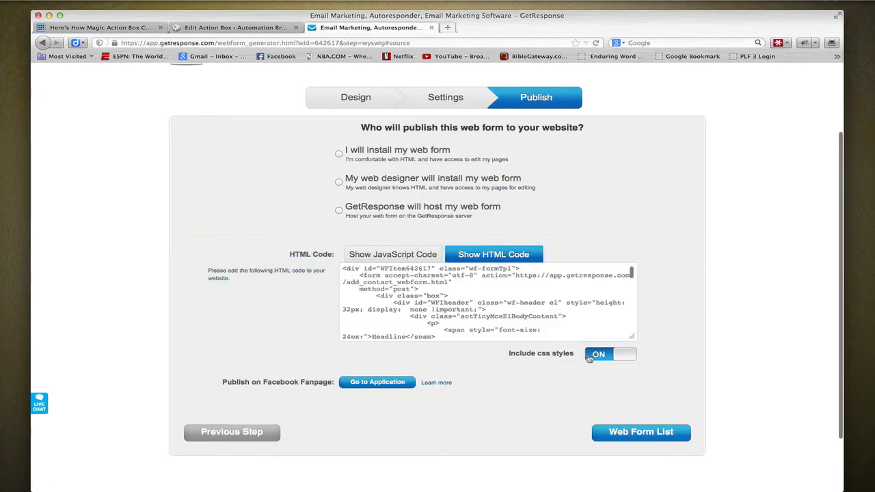
pyautogui.click(589, 356)
pyautogui.click(516, 311)
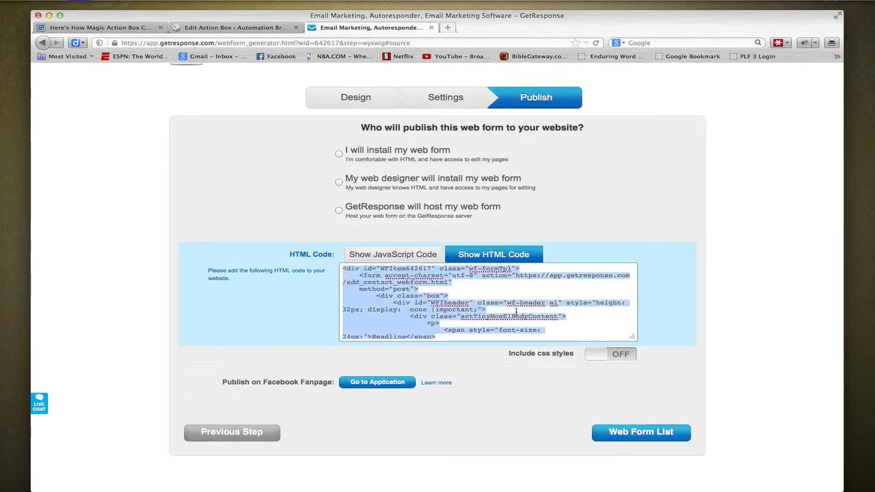
# - Return to the WordPress action box and paste the copied HTML as the Opt In Form Code
pyautogui.click(247, 29)
pyautogui.click(218, 313)
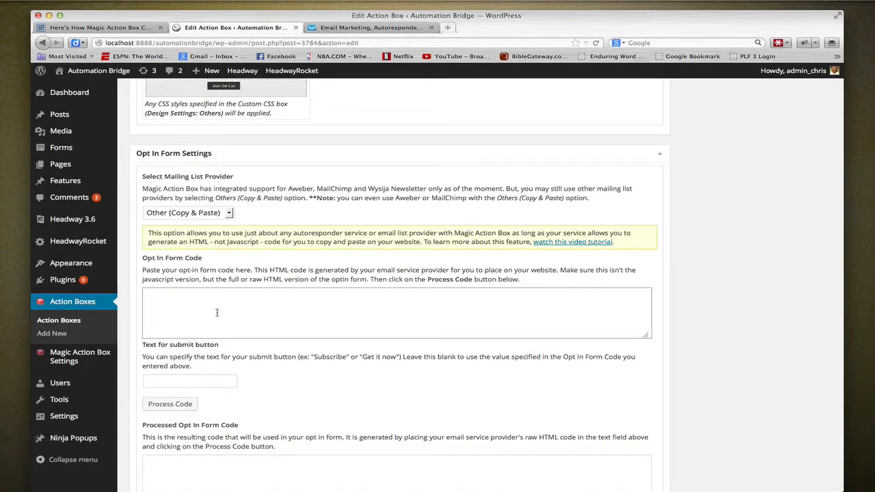
pyautogui.press('super+v')
# - Set the submit button text to "Get It Now!" and process the pasted opt-in form code
pyautogui.scroll(-2, 217, 314)
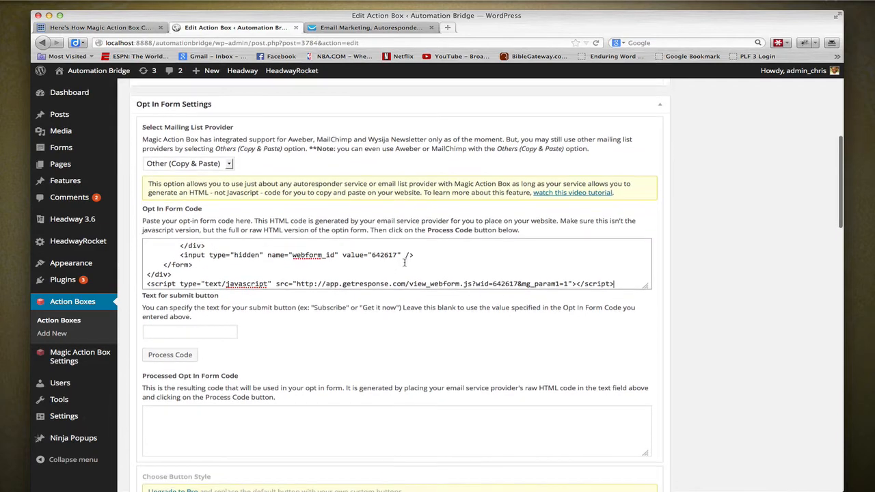
pyautogui.click(179, 331)
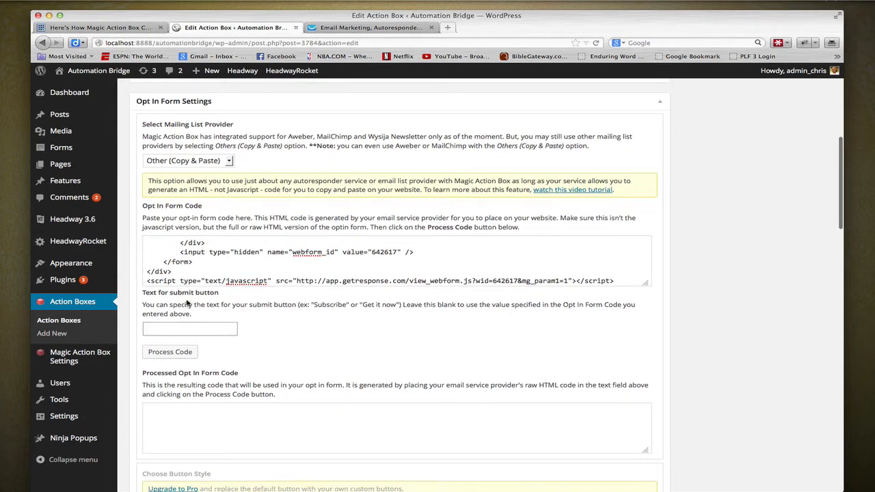
pyautogui.write('Get ')
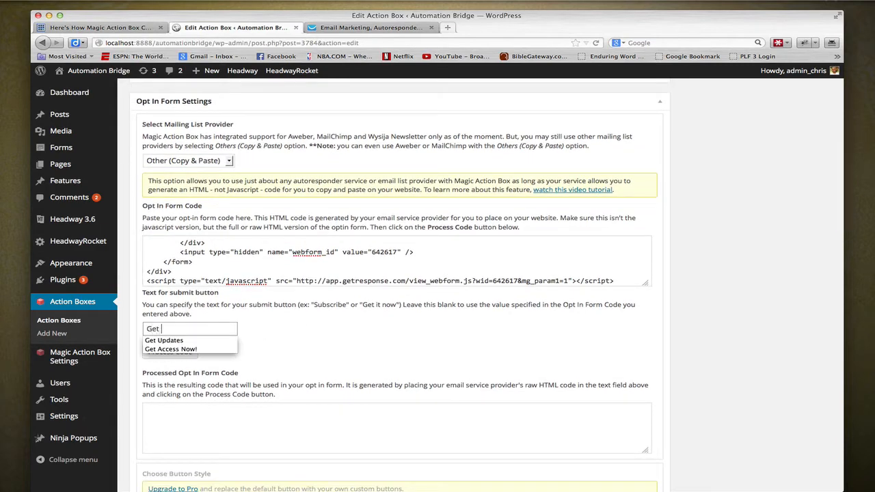
pyautogui.write('It Now!')
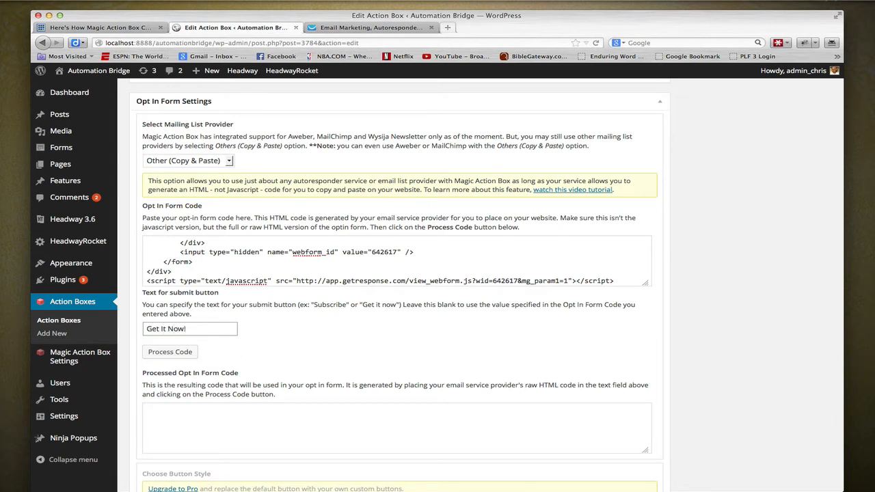
pyautogui.click(165, 351)
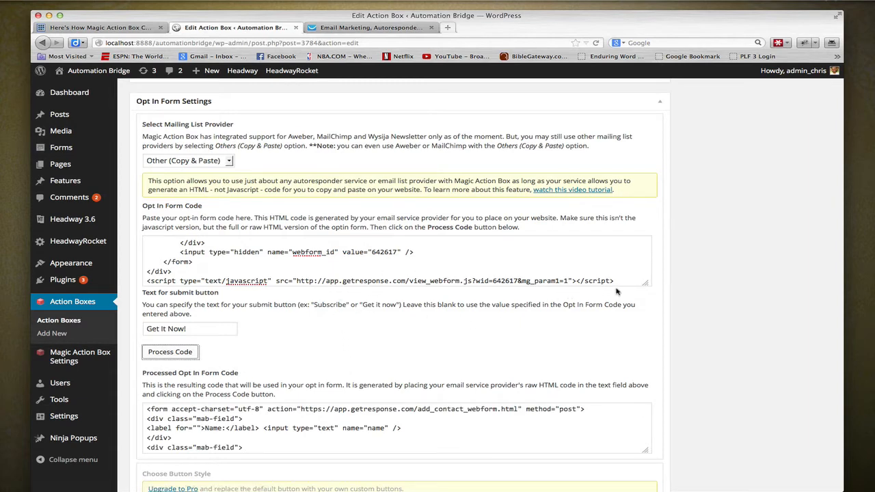
# - Keep Use Default Button Style for the opt-in button and set the form fields layout to Stacked
pyautogui.scroll(-3, 642, 290)
pyautogui.scroll(-5, 643, 290)
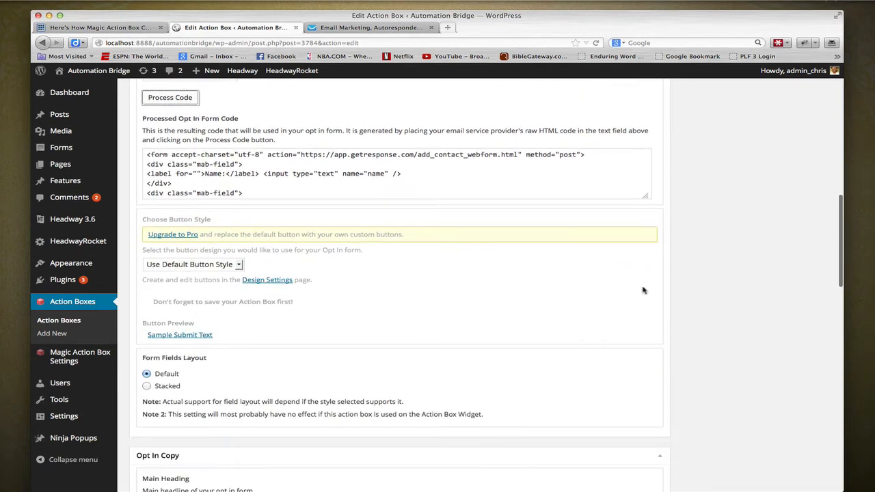
pyautogui.click(232, 265)
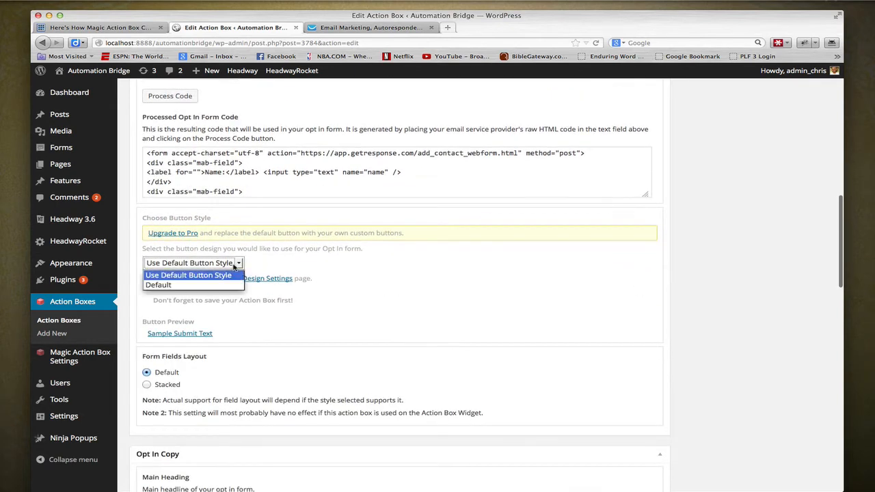
pyautogui.click(214, 272)
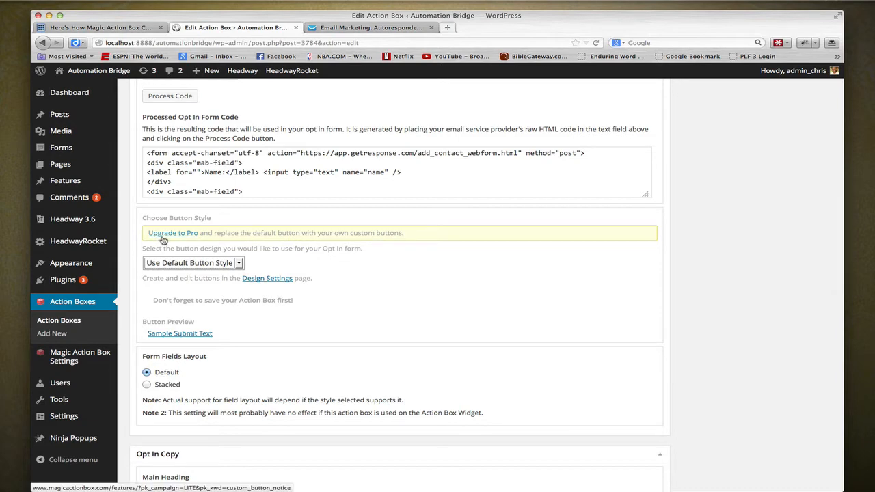
pyautogui.scroll(-3, 164, 239)
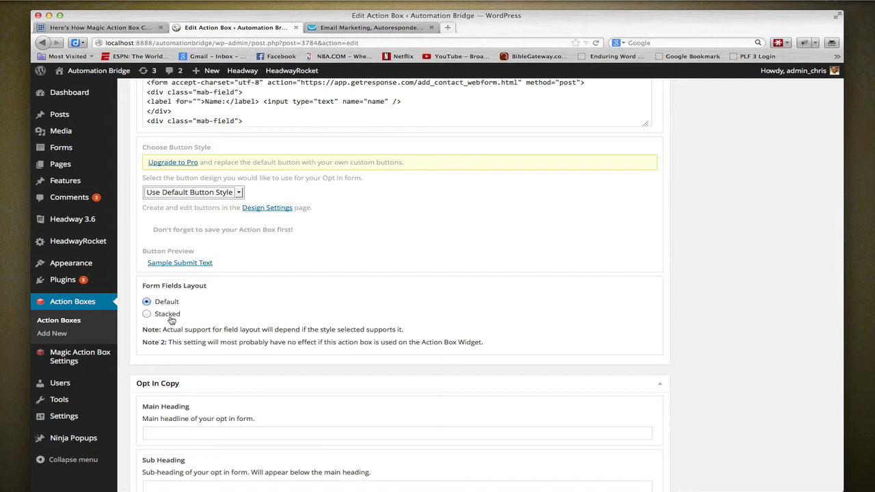
pyautogui.click(170, 318)
# - Enter "This is the main heading" as the Main Heading of the Opt In Copy
pyautogui.scroll(-5, 271, 309)
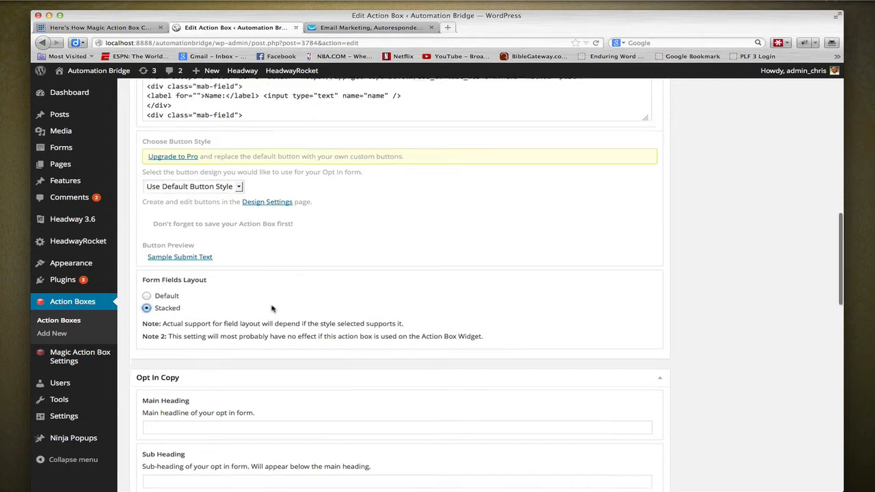
pyautogui.scroll(-3, 315, 281)
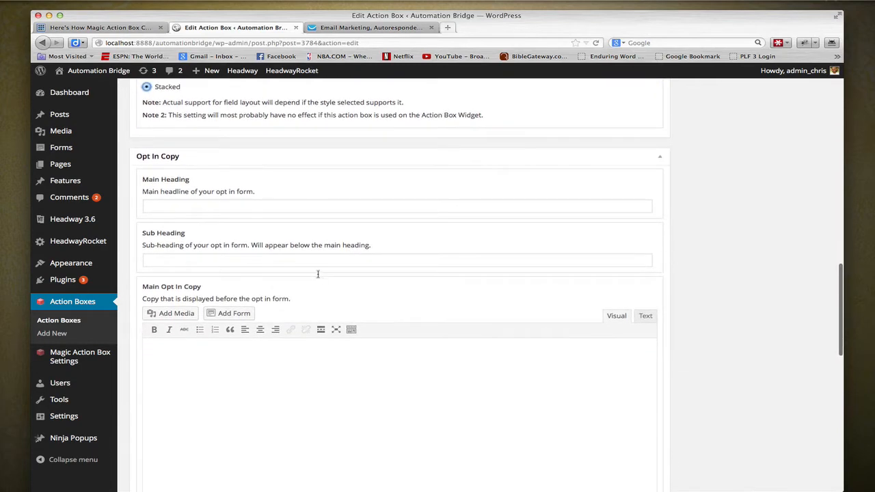
pyautogui.scroll(-2, 318, 276)
pyautogui.scroll(-1, 318, 275)
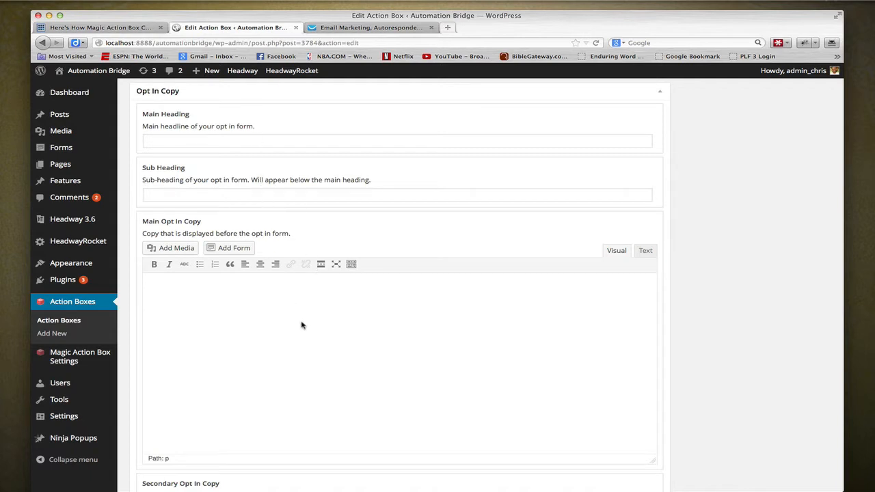
pyautogui.click(307, 141)
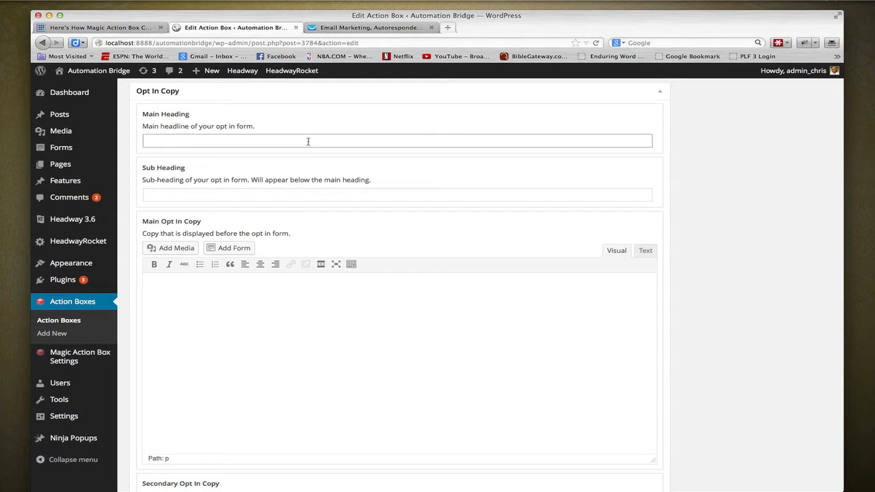
pyautogui.write('This is')
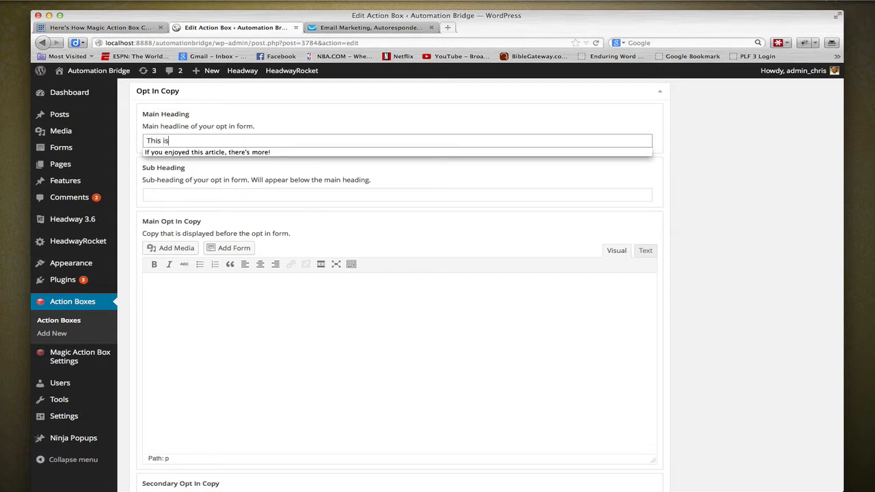
pyautogui.write(' the main')
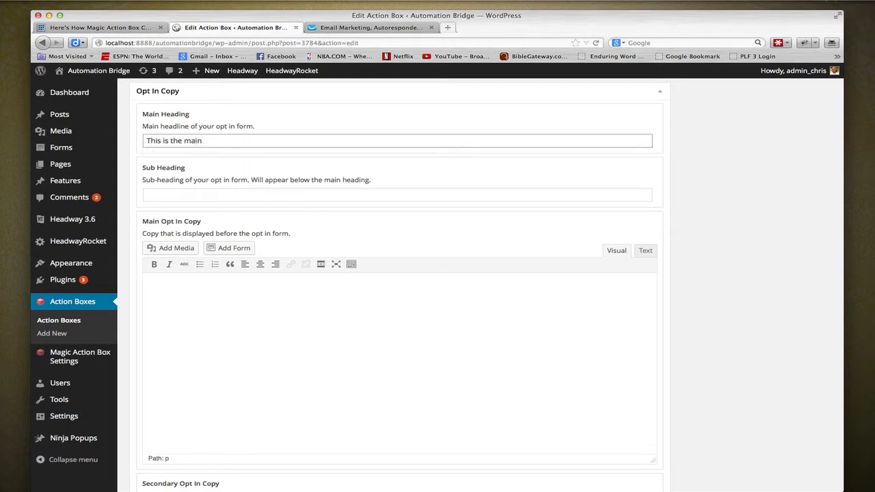
pyautogui.write(' heading')
pyautogui.press('Tab')
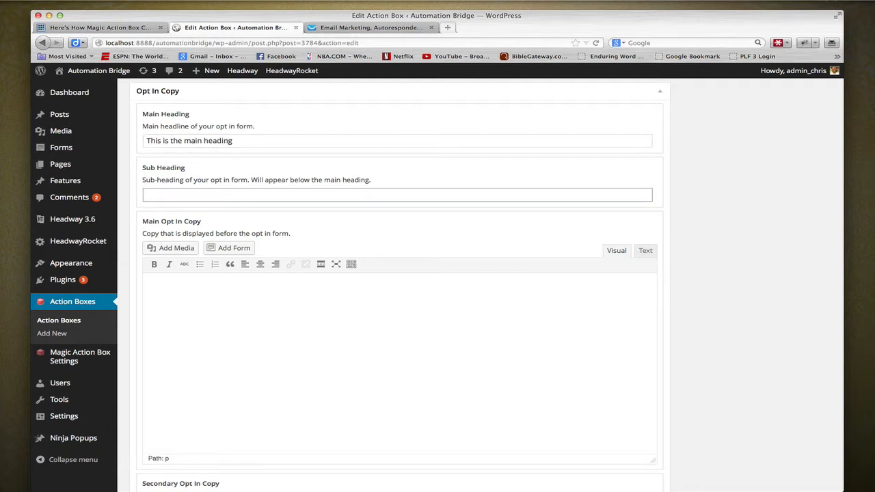
# - Fill in the Sub Heading with "This is the sub heading" and the Main Opt In Copy with "This is the main opt copy"
pyautogui.write('This is the sub heading')
pyautogui.press('Tab')
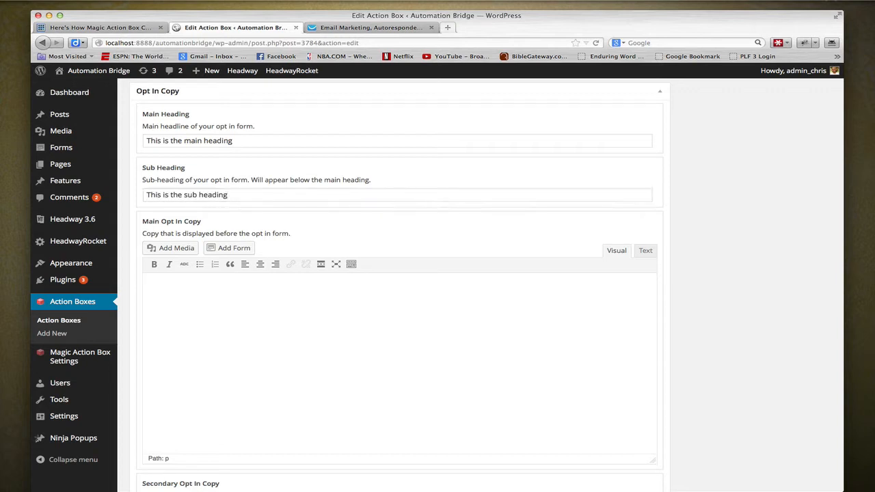
pyautogui.write('This is the main opt copy')
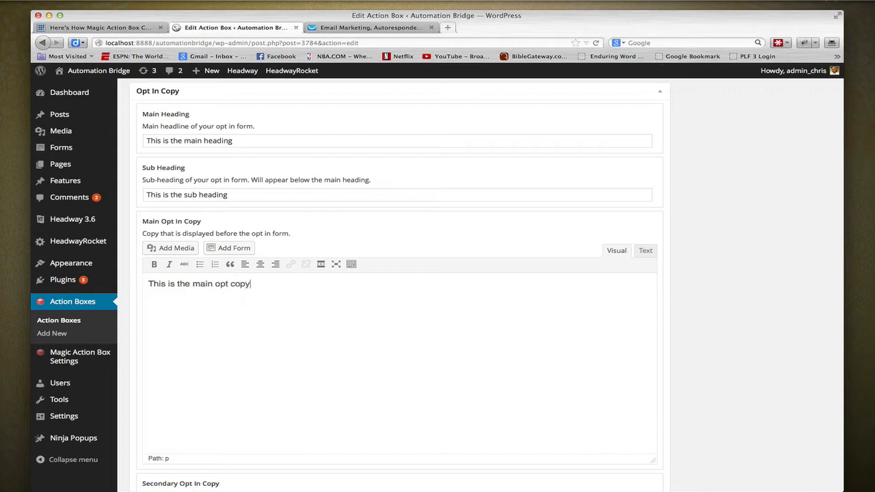
# - Enter "This is the secondary opt copy" as the Secondary Opt In Copy
pyautogui.scroll(-5, 326, 240)
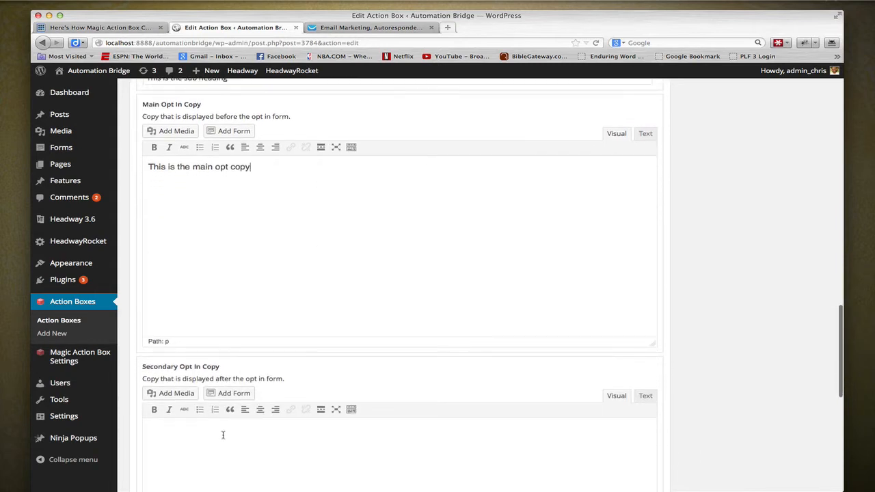
pyautogui.click(238, 369)
pyautogui.write('Thi')
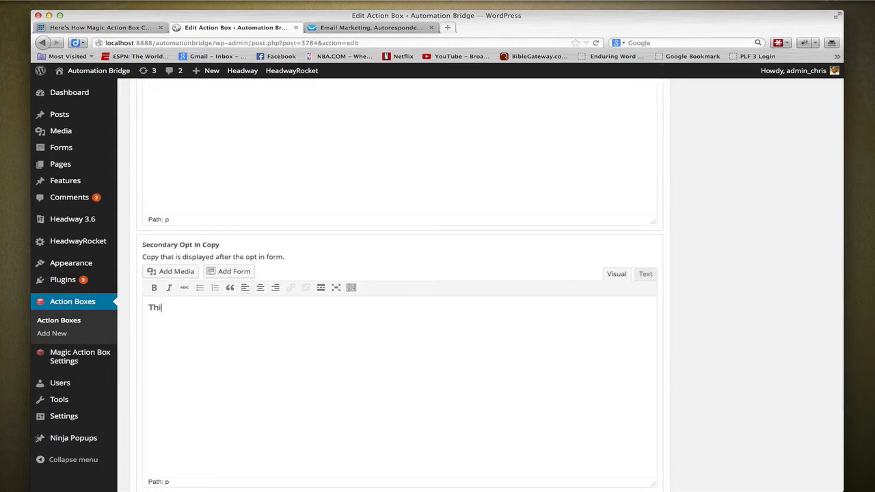
pyautogui.write('s is the scecodn da')
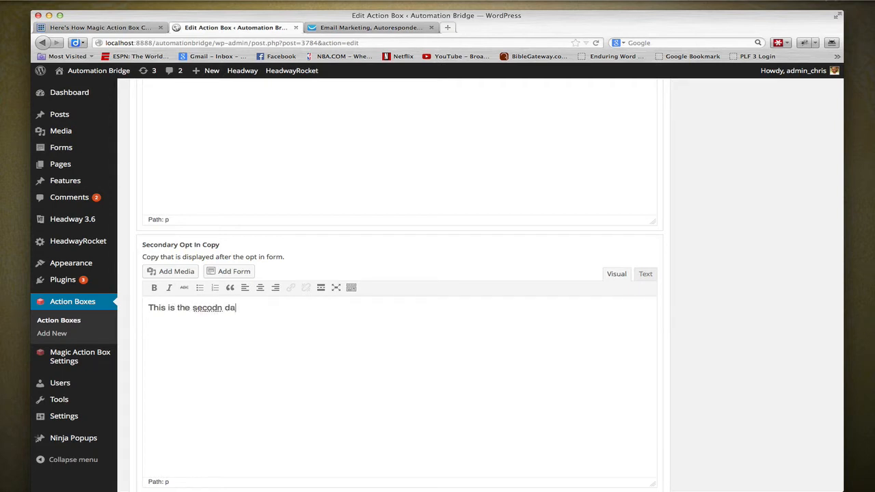
pyautogui.press('BackSpace')
pyautogui.press('BackSpace')
pyautogui.press('BackSpace')
pyautogui.press('BackSpace')
pyautogui.press('BackSpace')
pyautogui.write('nd')
pyautogui.press('BackSpace')
pyautogui.press('BackSpace')
pyautogui.press('BackSpace')
pyautogui.write('ndayr')
pyautogui.press('BackSpace')
pyautogui.press('BackSpace')
pyautogui.write('ry opt co')
# - Set the side item type to Image, upload 3D-Manual.png through the WordPress uploader and insert it as the action box image
pyautogui.scroll(-6, 240, 355)
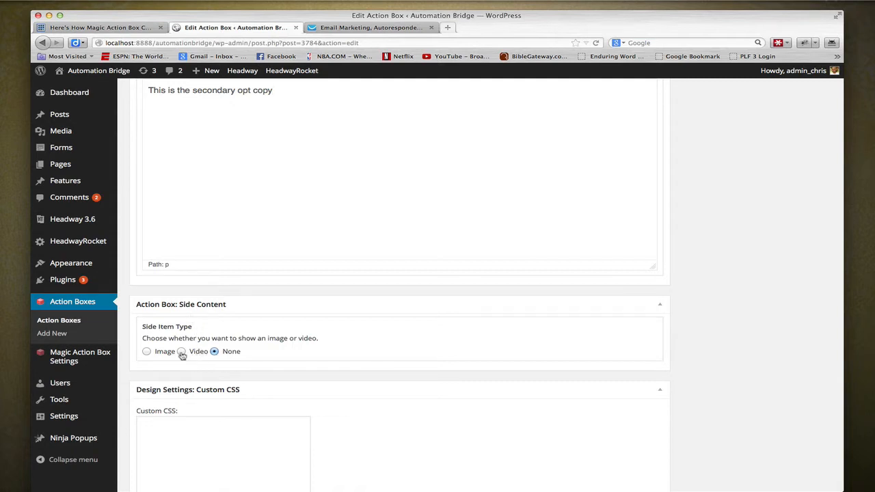
pyautogui.click(147, 352)
pyautogui.scroll(-3, 379, 343)
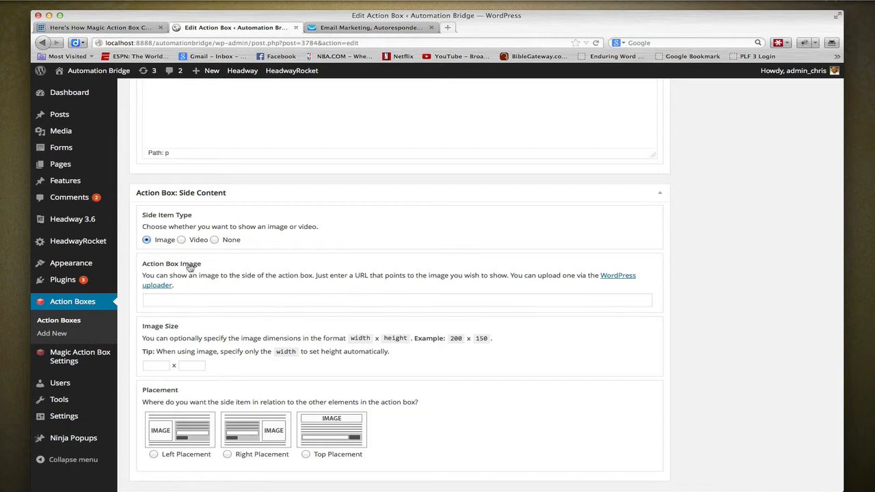
pyautogui.click(157, 285)
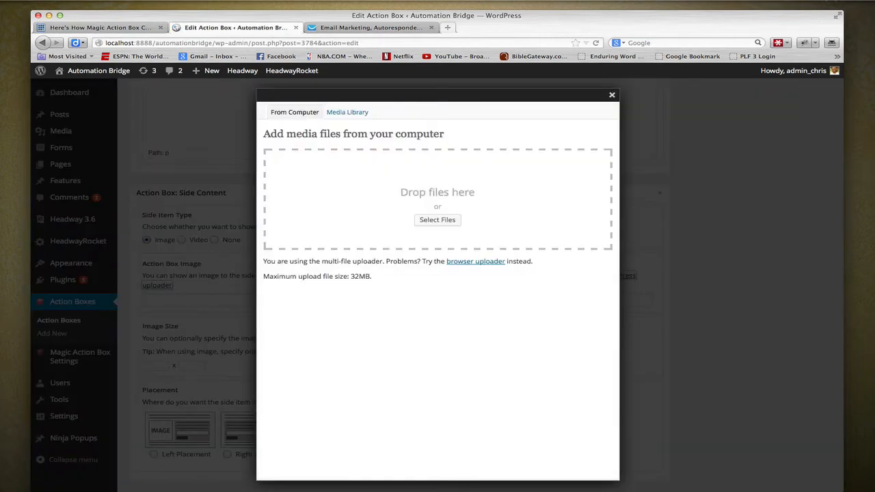
pyautogui.moveTo(808, 65); pyautogui.dragTo(428, 191)
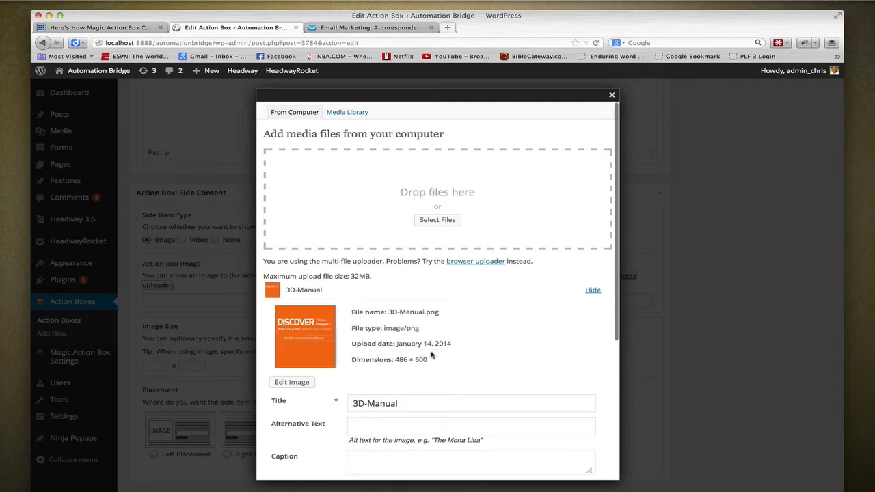
pyautogui.scroll(-5, 432, 356)
pyautogui.click(375, 425)
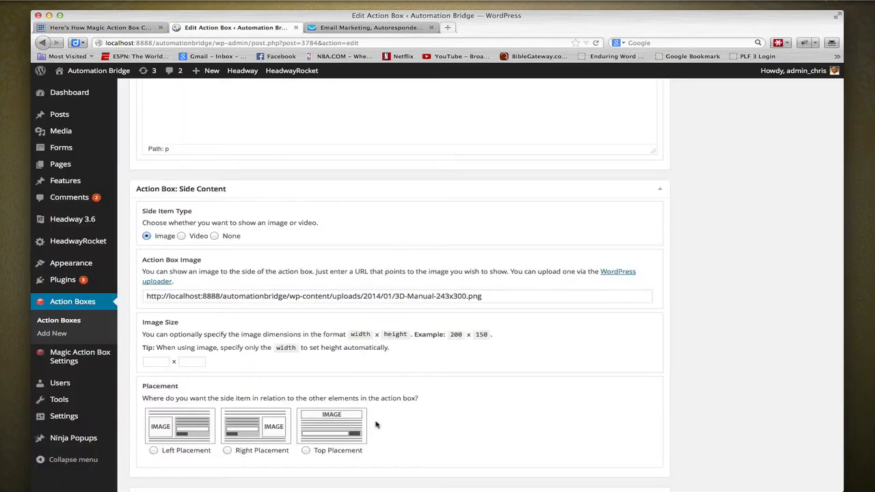
# - Set the side image's position in the action box to Right Placement
pyautogui.scroll(10, 375, 425)
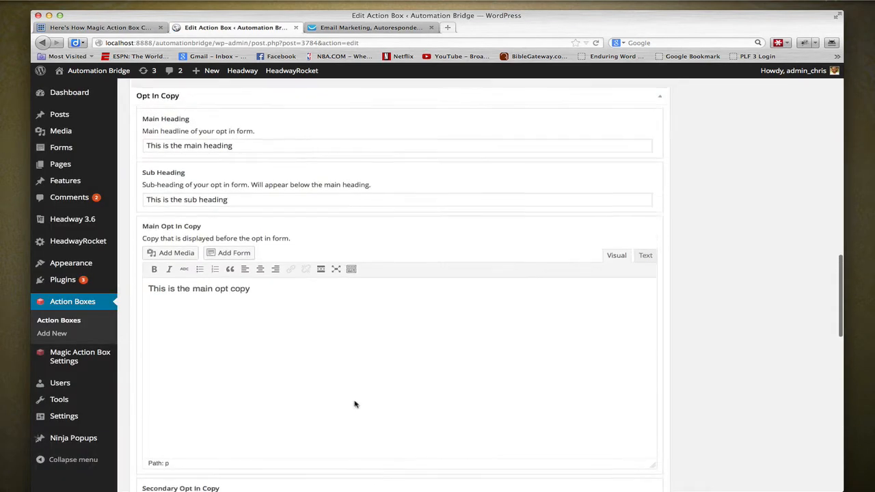
pyautogui.scroll(-8, 355, 404)
pyautogui.scroll(-4, 241, 370)
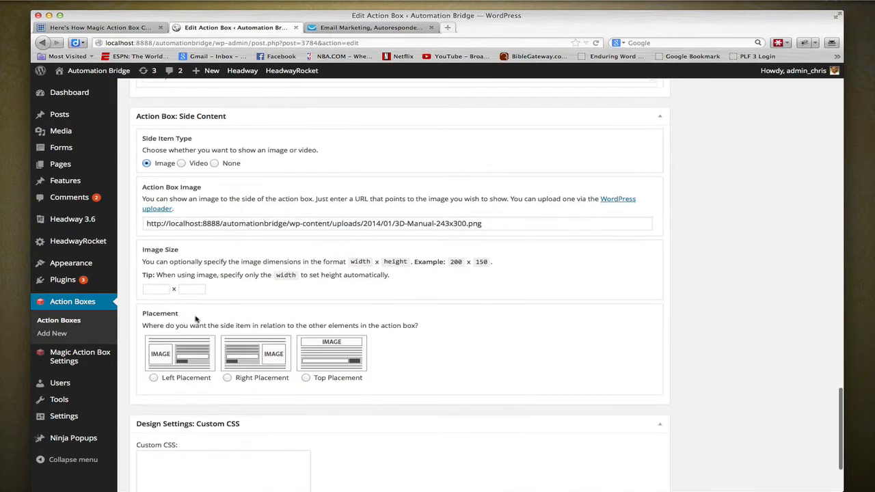
pyautogui.click(227, 380)
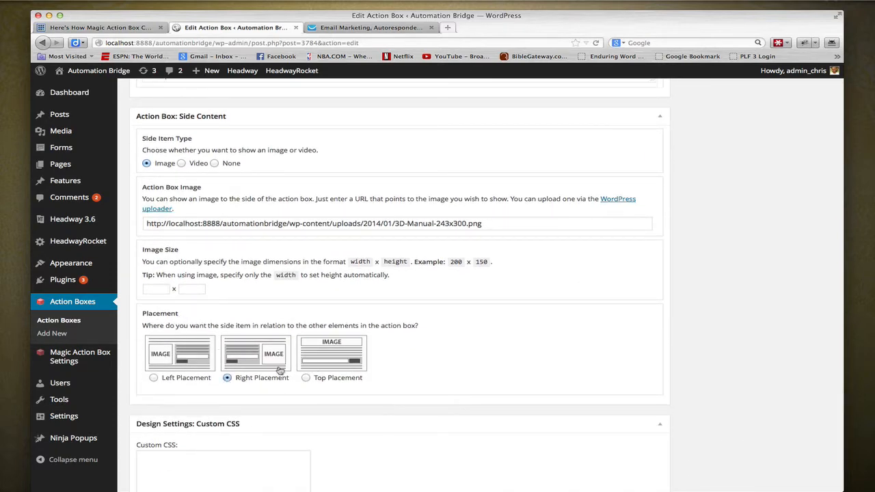
# - Save the Sidebar Action action box
pyautogui.scroll(-3, 265, 352)
pyautogui.scroll(20, 387, 341)
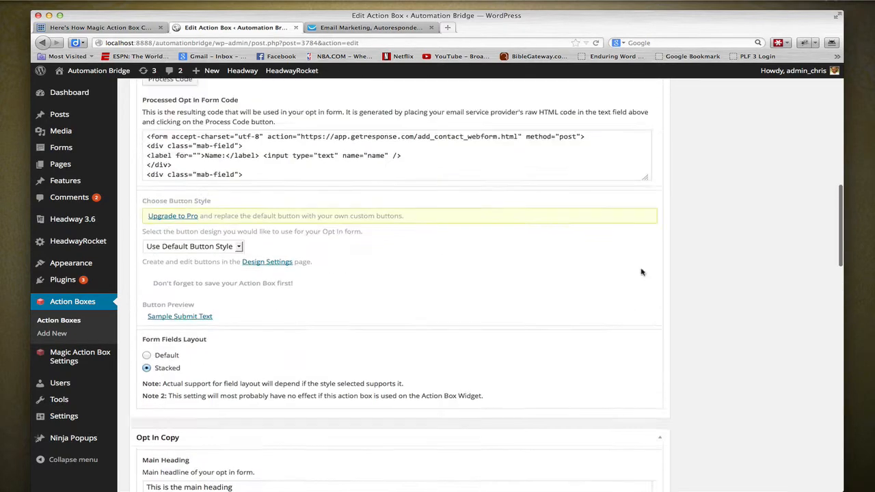
pyautogui.click(752, 201)
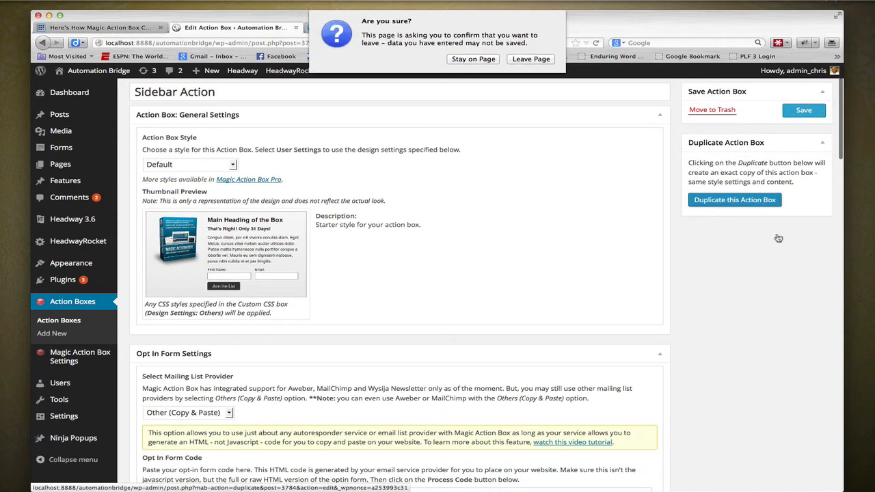
pyautogui.click(519, 60)
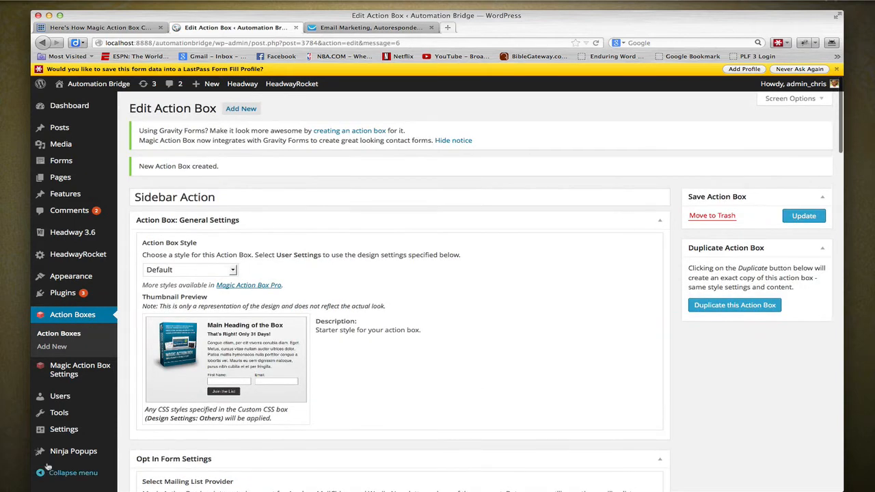
# - Open the WordPress Widgets page in a new browser tab and switch to it
pyautogui.moveTo(69, 277)
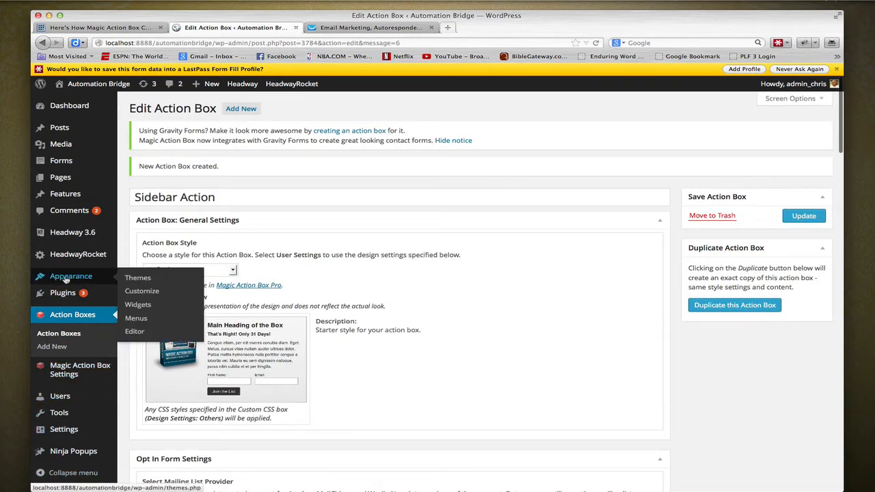
pyautogui.rightClick(148, 305)
pyautogui.click(179, 312)
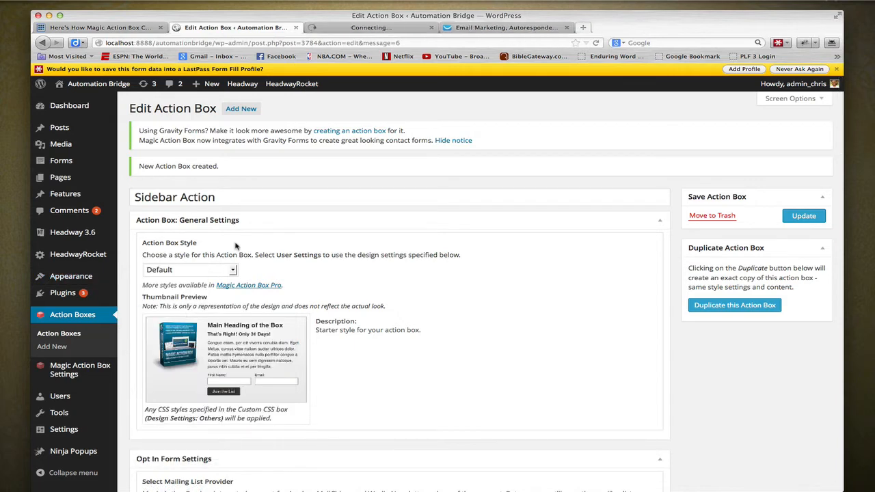
pyautogui.click(350, 28)
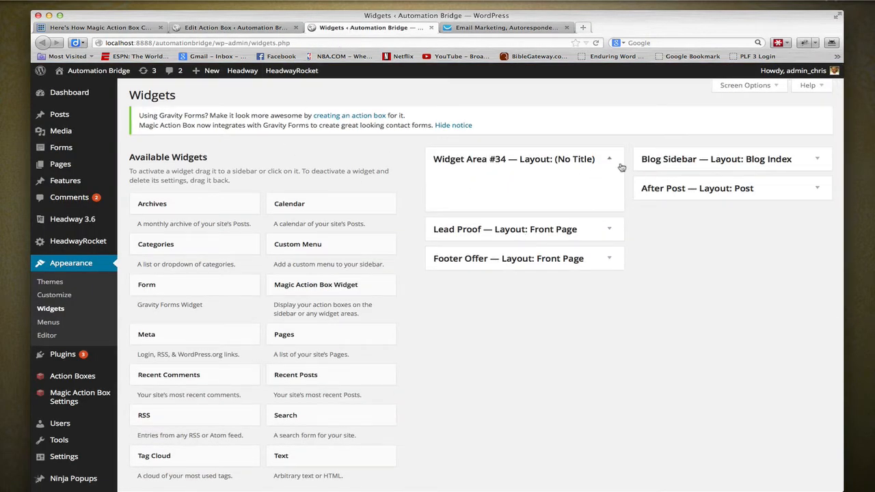
# - Expand the Blog Sidebar area and delete its existing Magic Action Box Widget
pyautogui.click(673, 159)
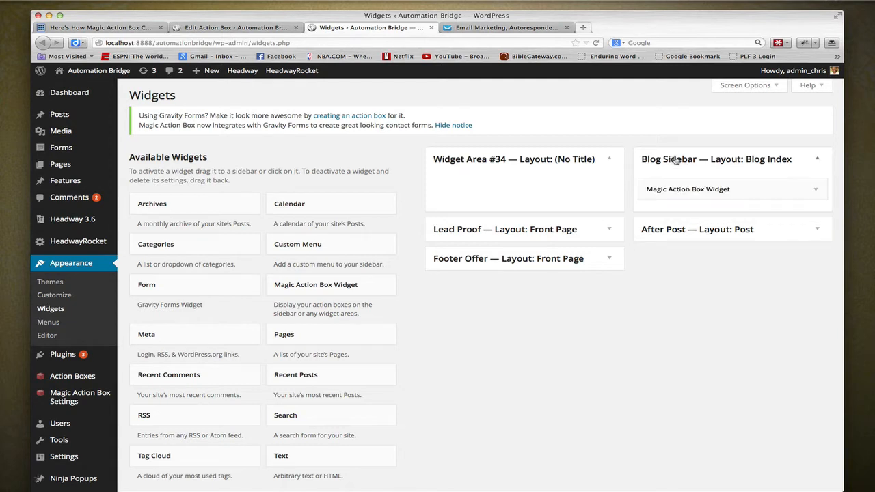
pyautogui.click(748, 190)
pyautogui.click(758, 254)
pyautogui.click(757, 265)
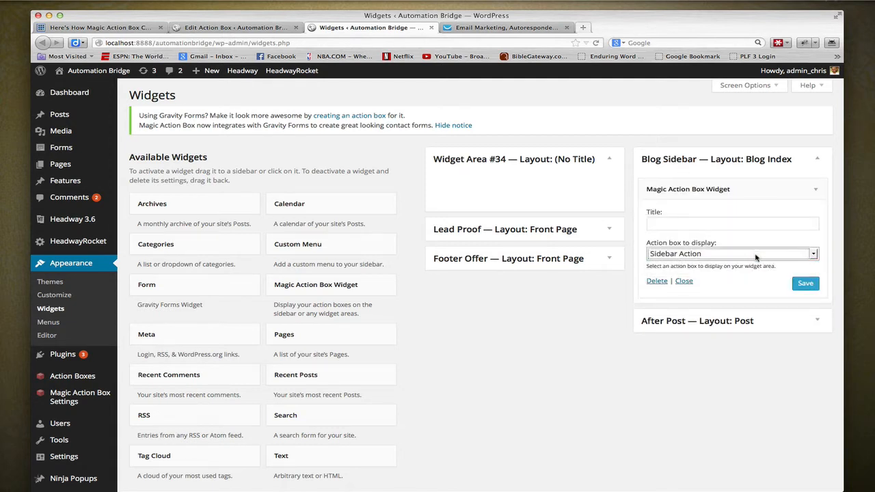
pyautogui.click(656, 282)
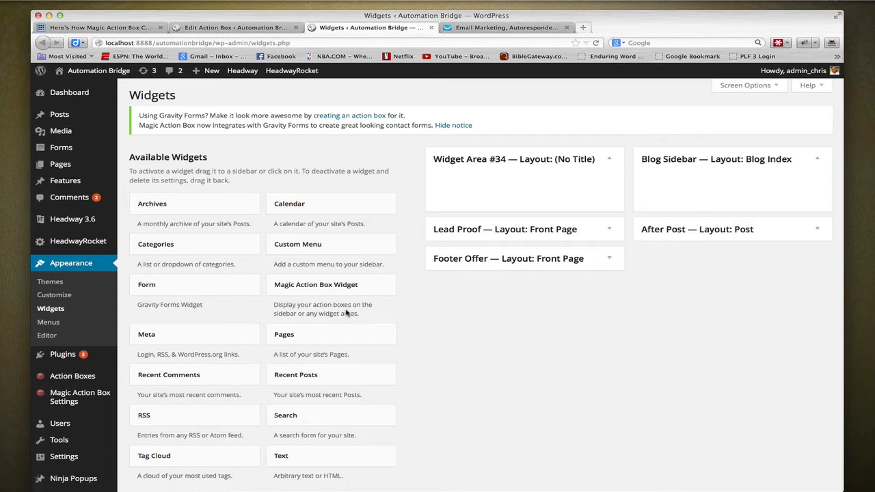
# - Add a Magic Action Box Widget to the Blog Sidebar with Sidebar Action as the displayed action box, and save it
pyautogui.scroll(-1, 307, 287)
pyautogui.moveTo(306, 285); pyautogui.dragTo(729, 179)
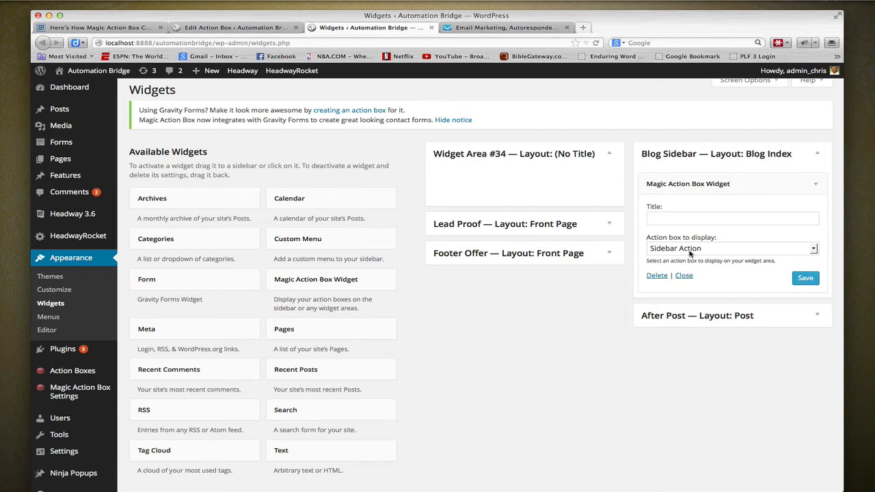
pyautogui.click(804, 278)
# - Open the Automation Bridge site in a new browser tab and view the sidebar opt-in box on its Blog page
pyautogui.click(98, 28)
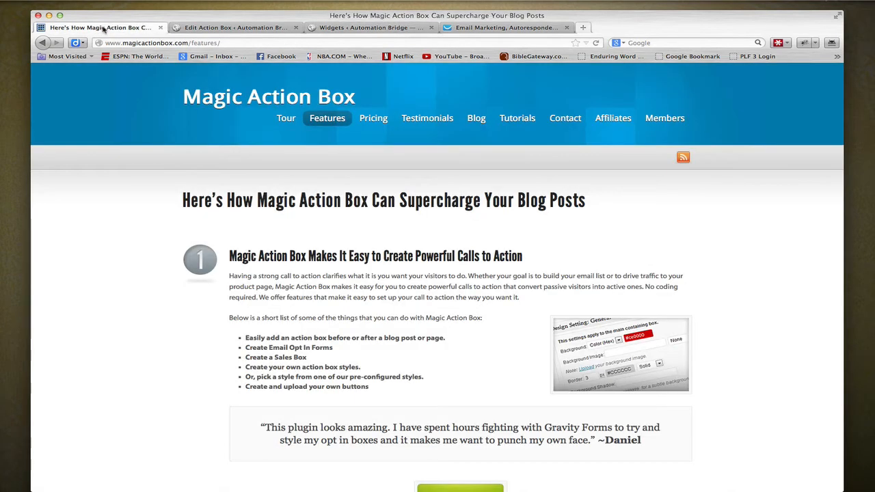
pyautogui.click(345, 29)
pyautogui.moveTo(103, 74)
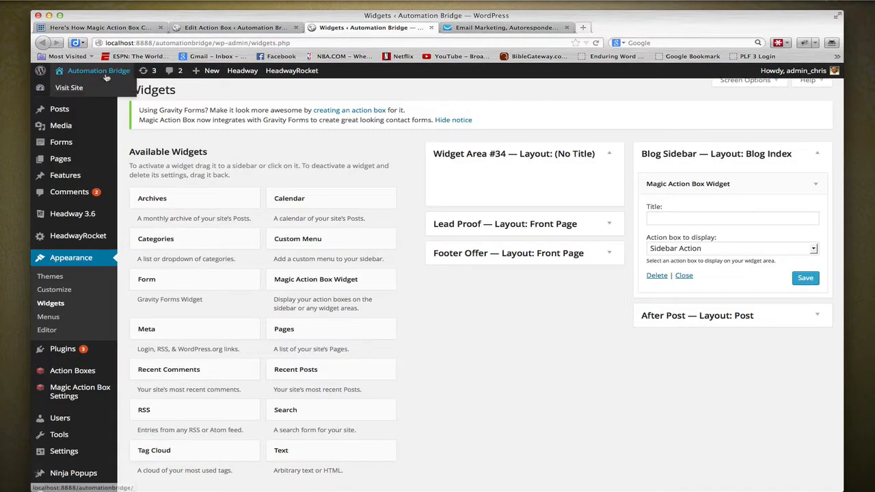
pyautogui.rightClick(75, 85)
pyautogui.click(119, 91)
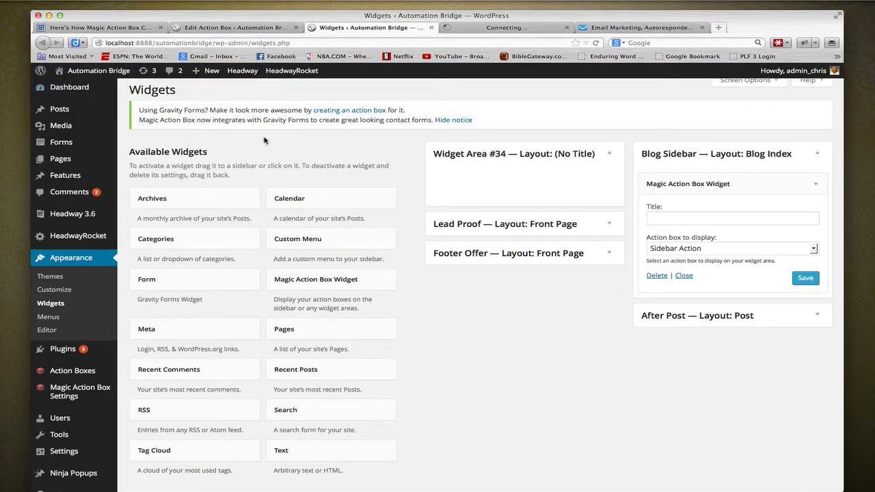
pyautogui.click(515, 28)
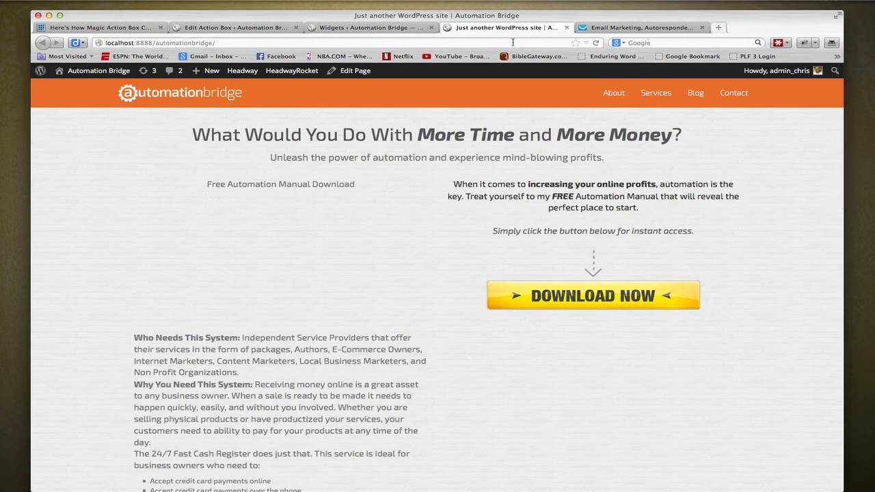
pyautogui.click(695, 93)
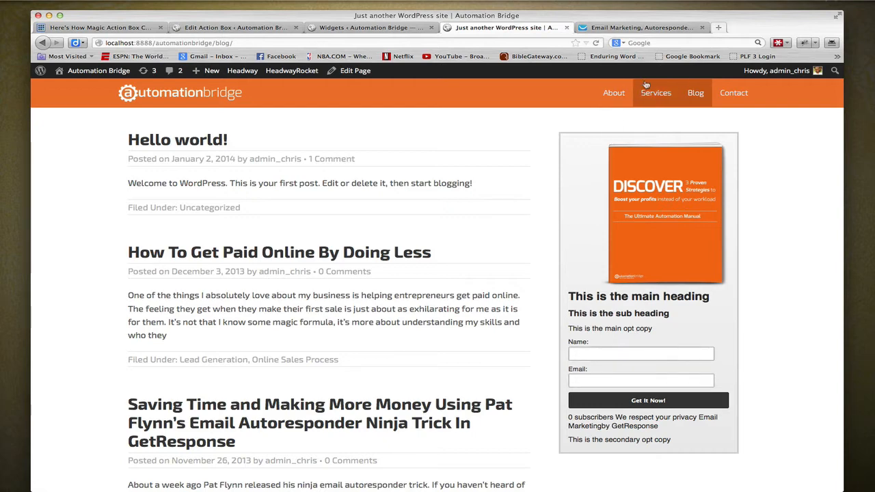
# - Compare the GetResponse web form's design with the fields and the text below the submit button in the blog's sidebar opt-in box
pyautogui.click(639, 28)
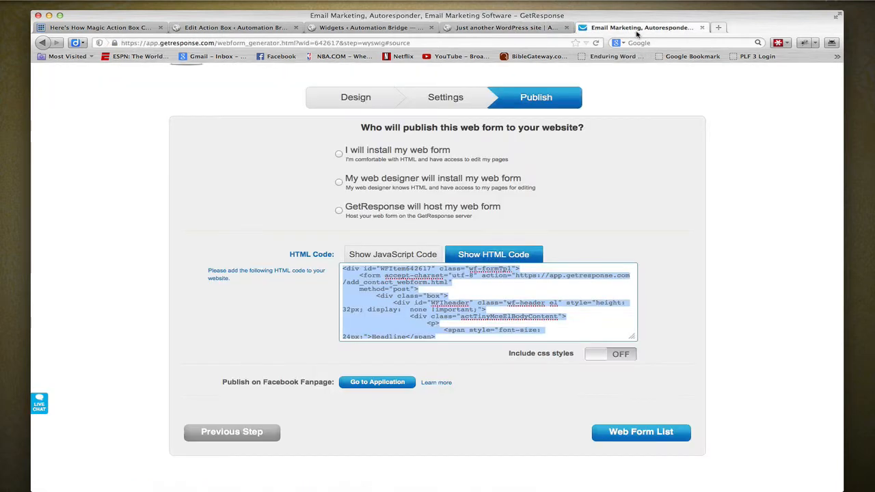
pyautogui.click(348, 97)
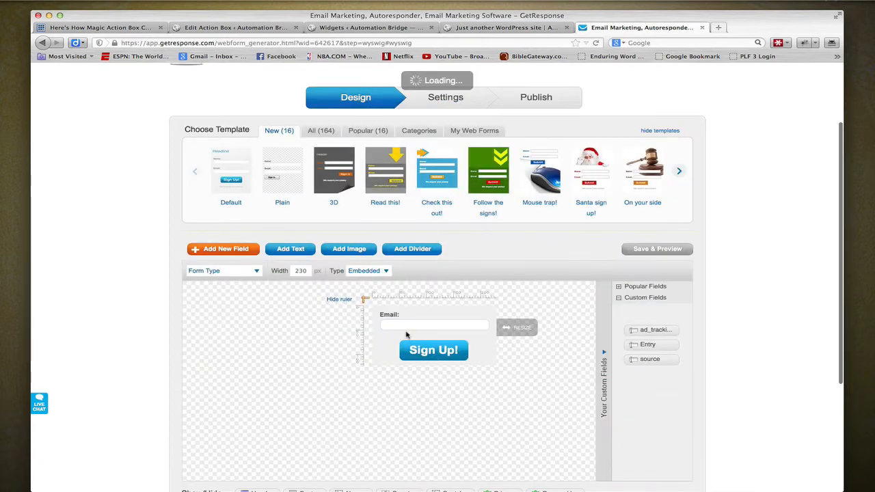
pyautogui.click(473, 28)
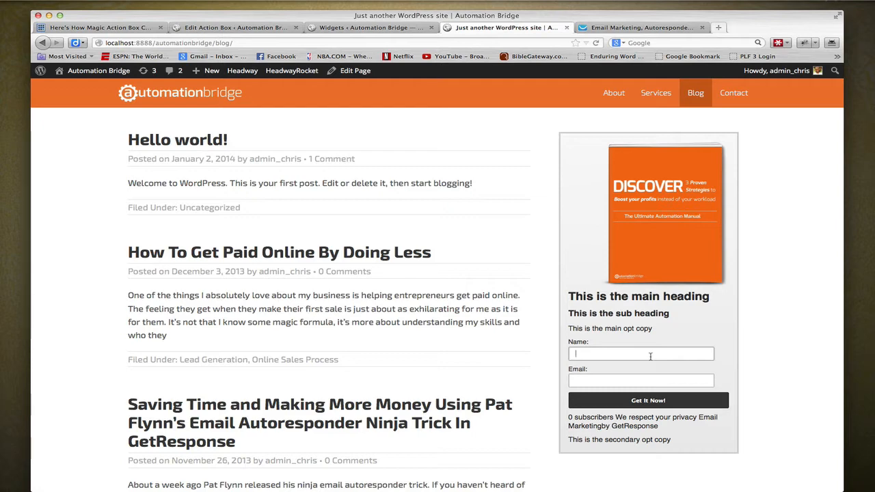
pyautogui.scroll(-1, 650, 355)
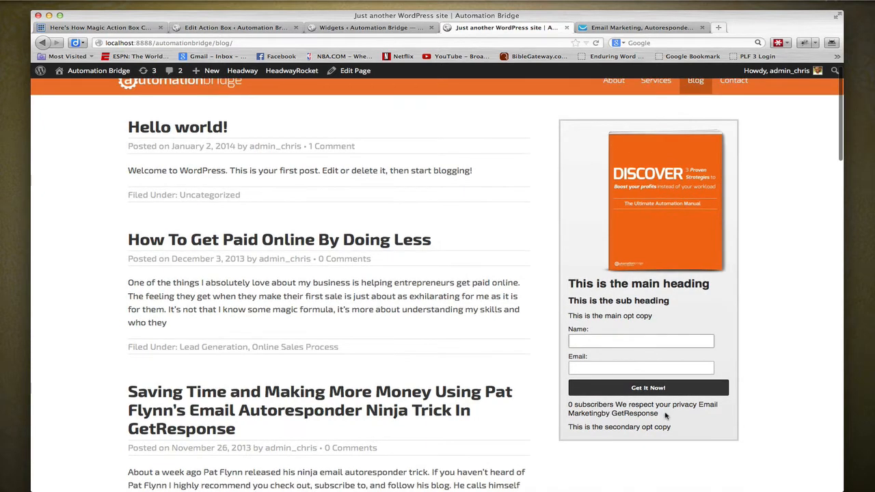
pyautogui.moveTo(665, 417); pyautogui.dragTo(568, 409)
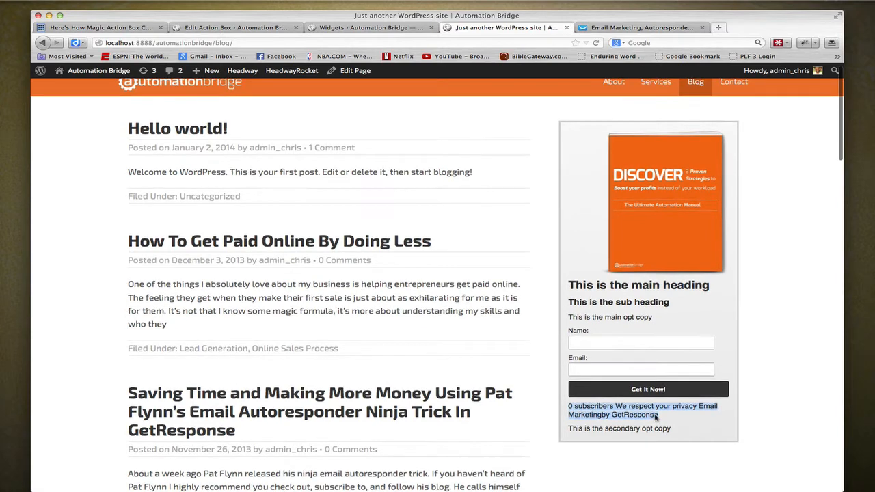
# - Display the GetResponse web form's HTML code on its Publish page, and return to the blog page
pyautogui.click(641, 28)
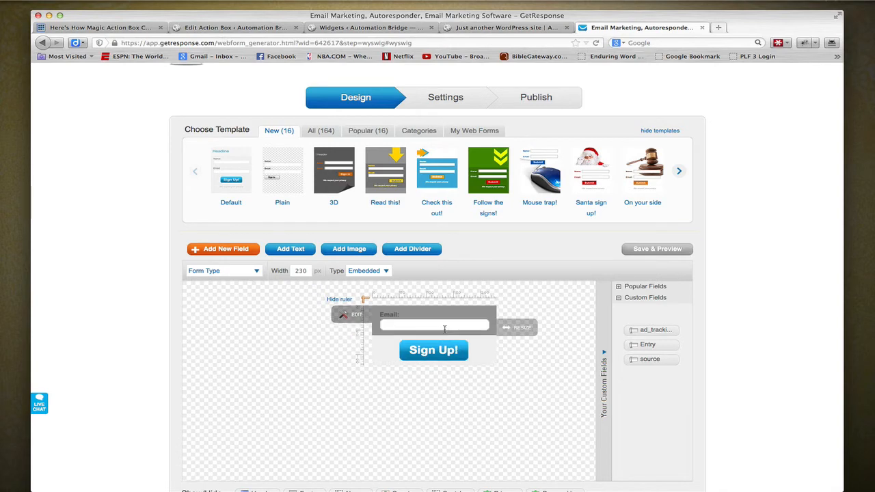
pyautogui.click(535, 96)
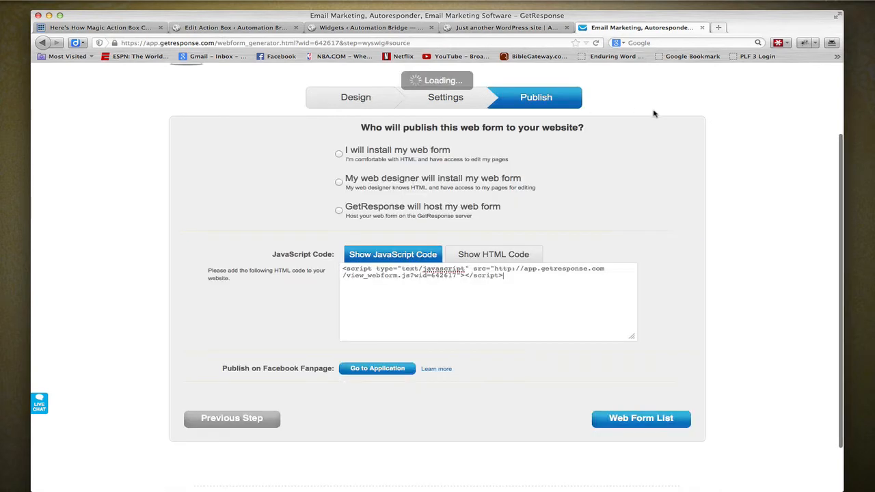
pyautogui.click(492, 260)
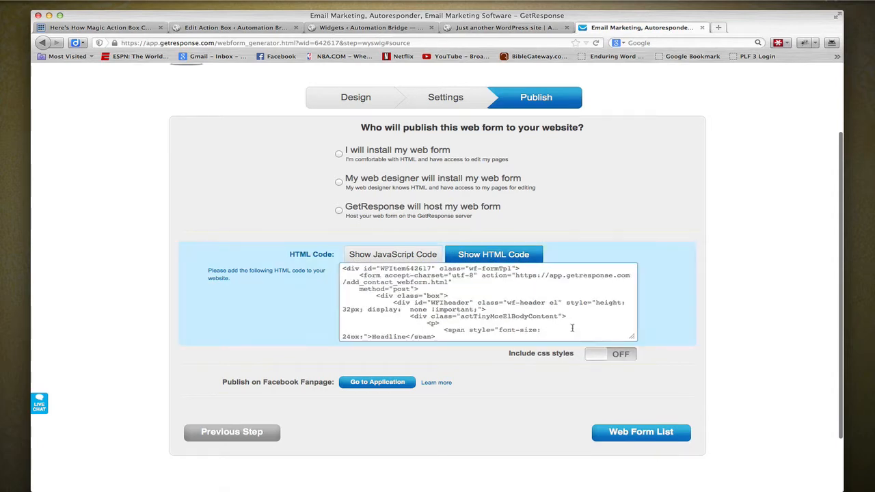
pyautogui.click(487, 28)
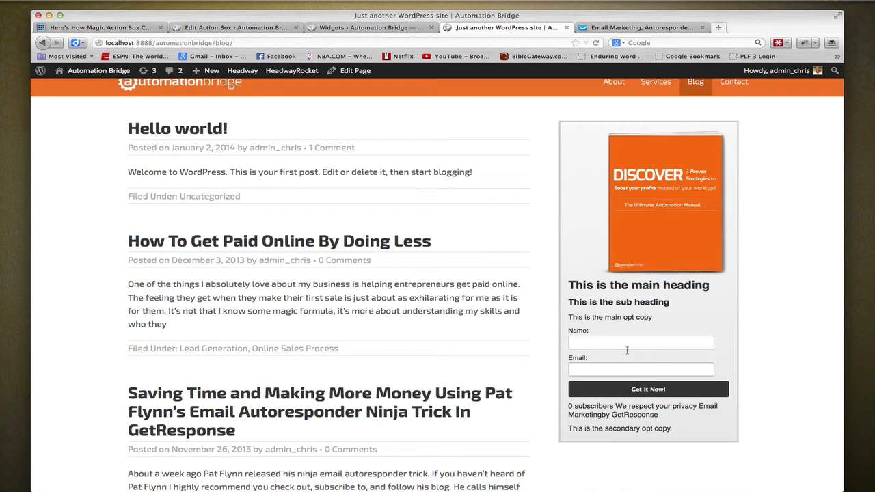
# - Set the side image width to 200 in the Sidebar Action action box and update the box
pyautogui.click(379, 27)
pyautogui.click(207, 30)
pyautogui.scroll(-10, 431, 306)
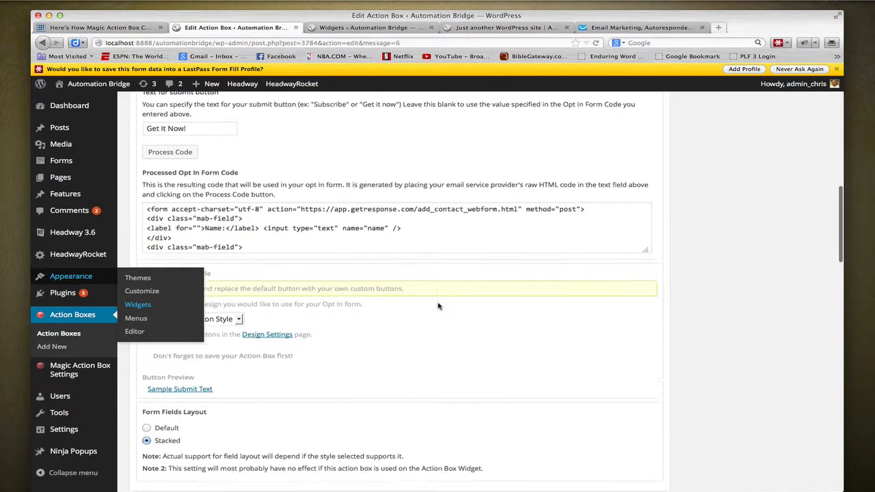
pyautogui.scroll(-5, 438, 306)
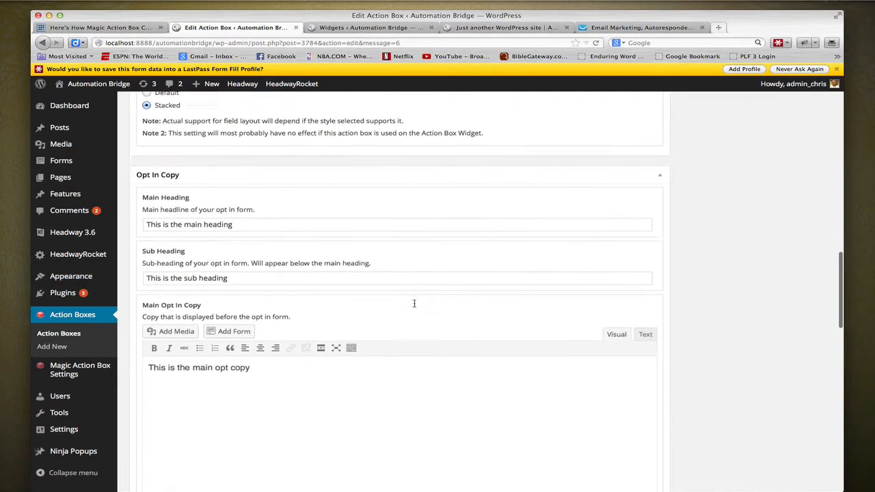
pyautogui.scroll(-9, 411, 304)
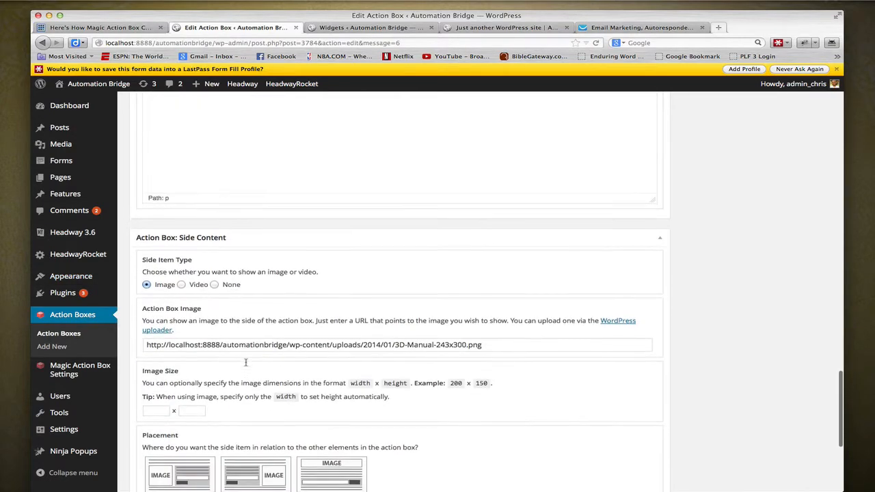
pyautogui.click(152, 272)
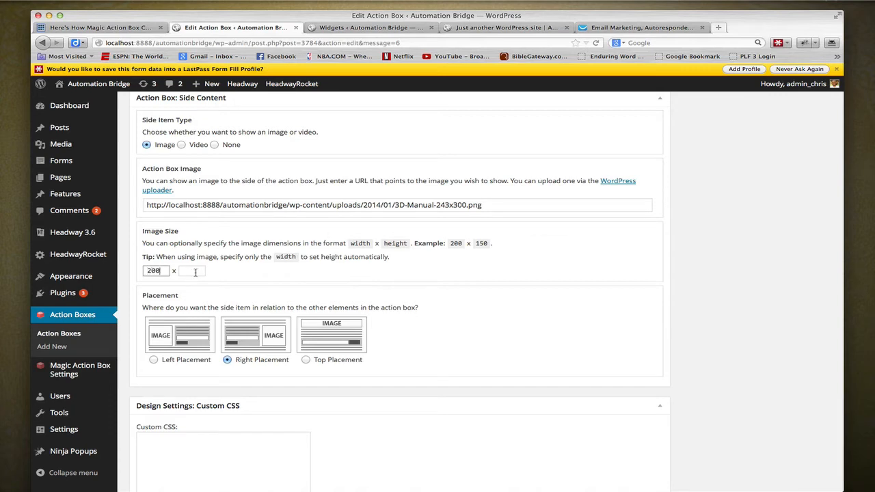
pyautogui.scroll(-3, 417, 282)
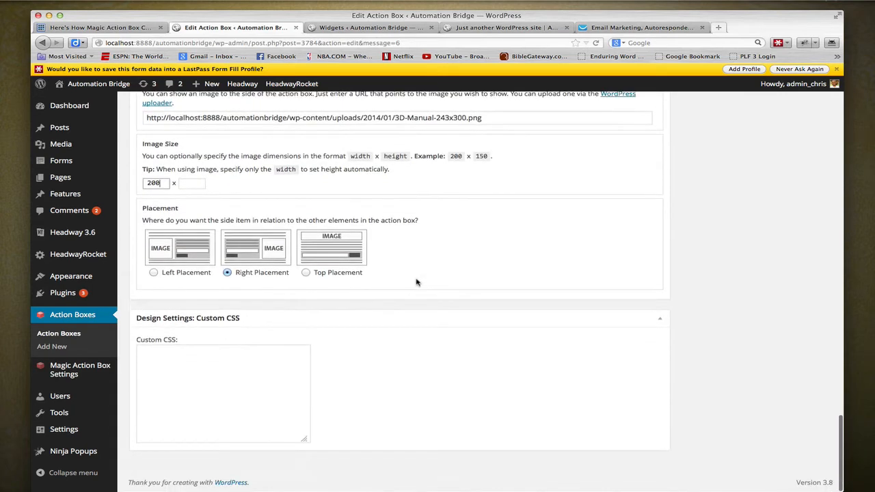
pyautogui.scroll(20, 581, 281)
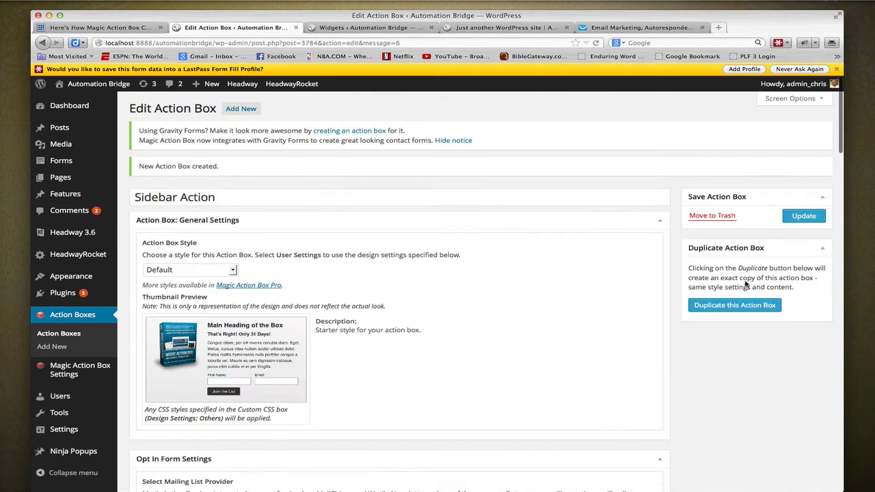
pyautogui.click(798, 218)
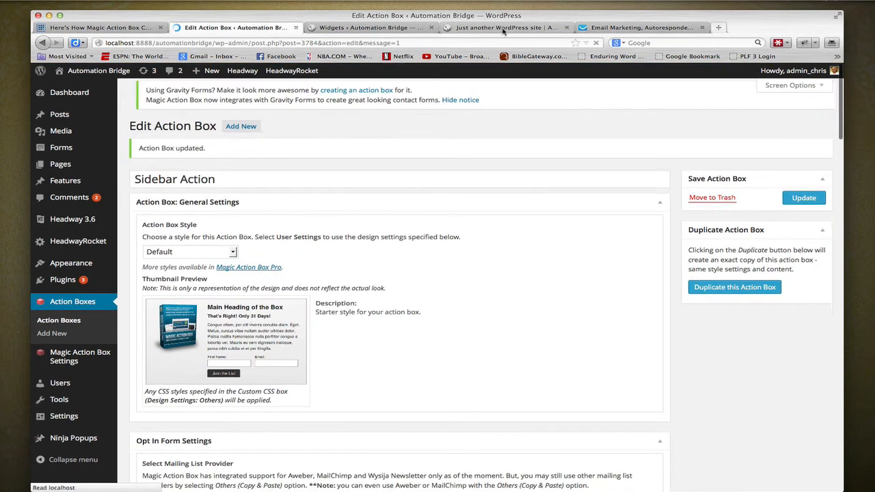
# - Reload the blog page and check the sidebar box's image against the action box's image size and placement settings
pyautogui.click(503, 29)
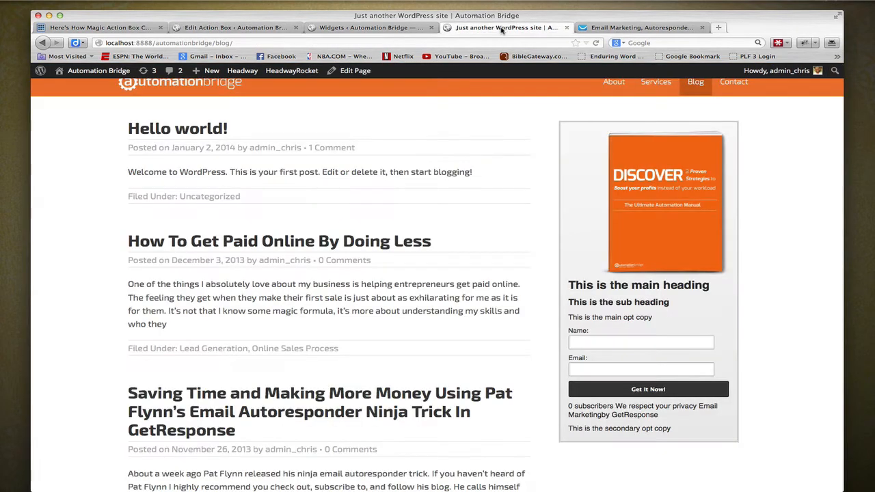
pyautogui.click(603, 43)
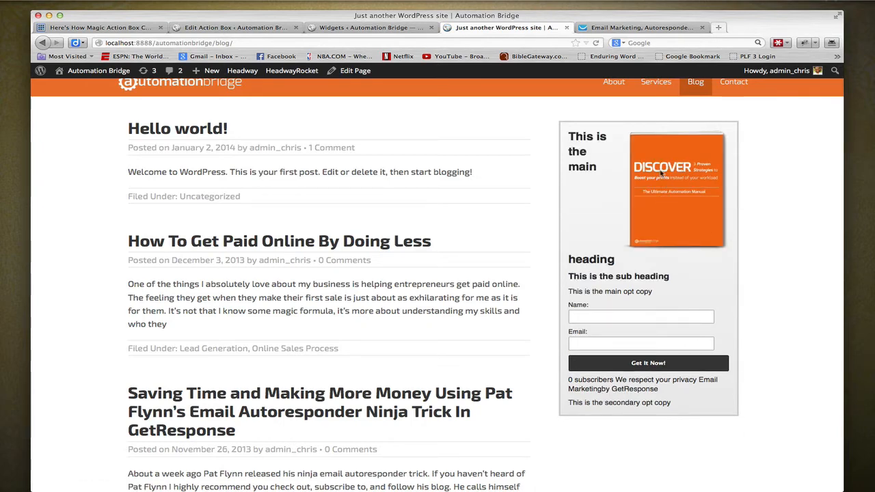
pyautogui.click(357, 28)
pyautogui.click(239, 28)
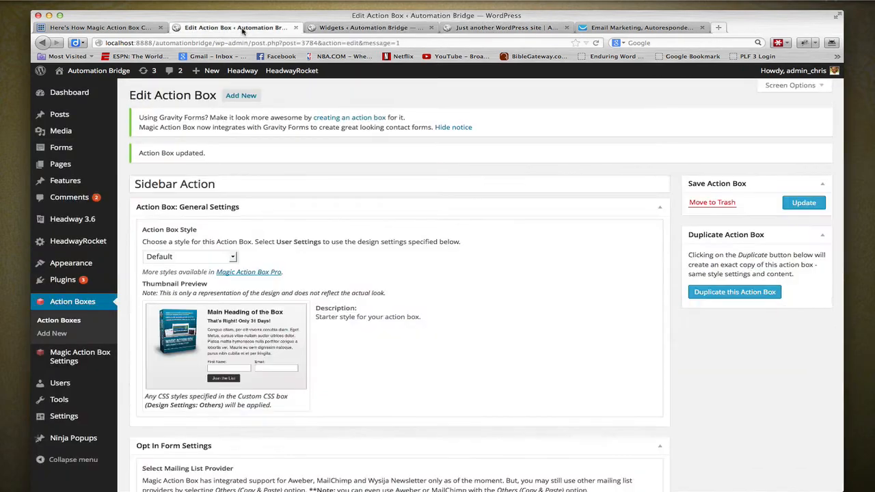
pyautogui.scroll(-10, 472, 395)
pyautogui.scroll(-10, 472, 395)
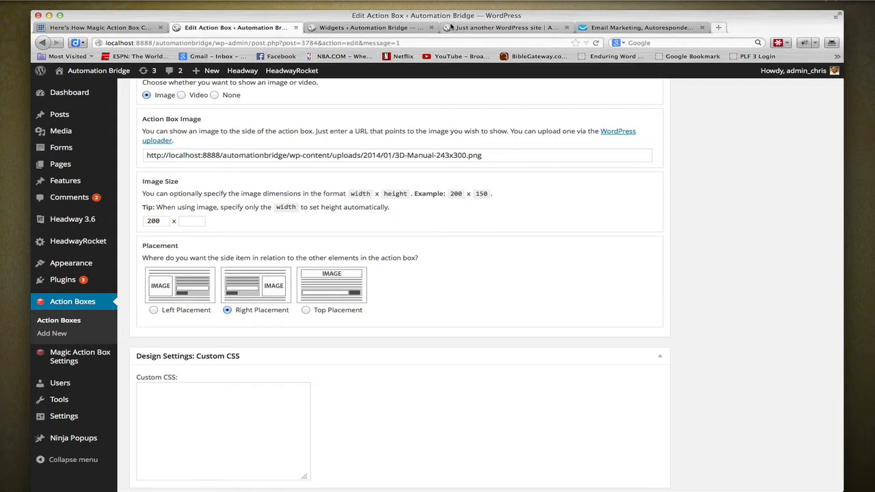
pyautogui.click(502, 27)
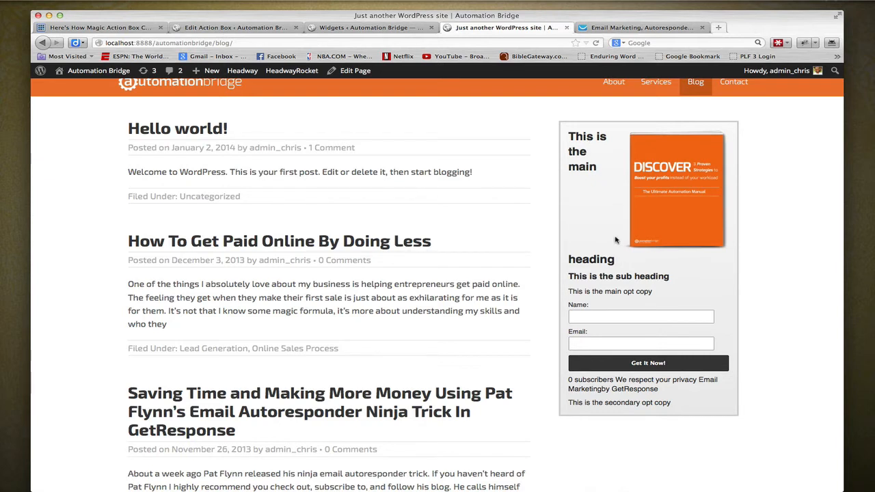
pyautogui.click(263, 28)
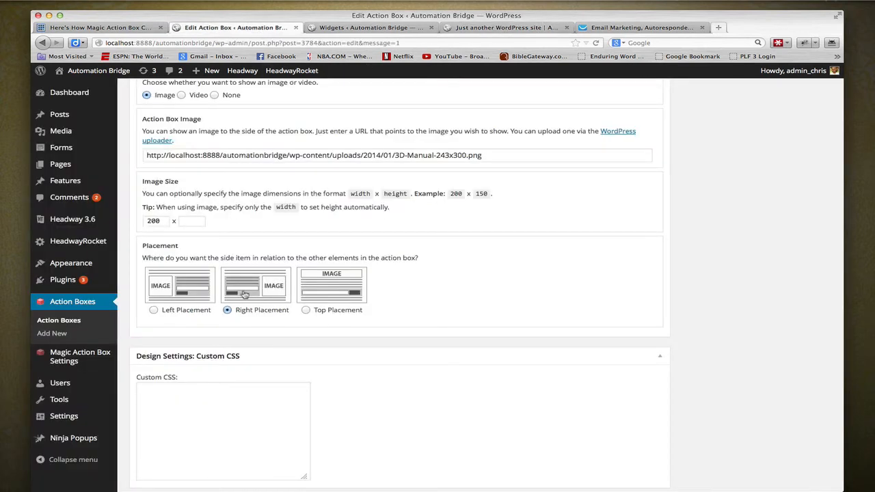
# - Set the Side Item Type of the Sidebar Action box to None
pyautogui.scroll(2, 239, 280)
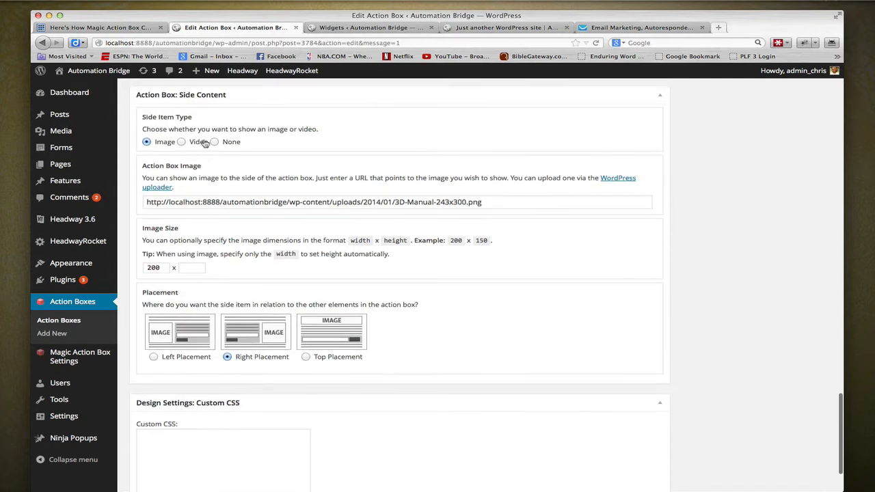
pyautogui.click(214, 141)
pyautogui.scroll(5, 257, 254)
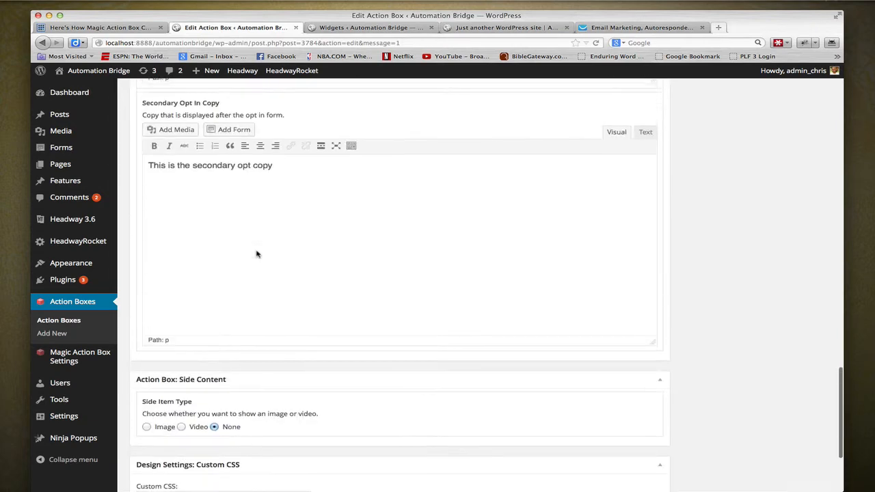
# - Insert the medium-size 3D-Manual image from the media library at the end of the Main Opt In Copy text
pyautogui.scroll(2, 266, 246)
pyautogui.click(311, 198)
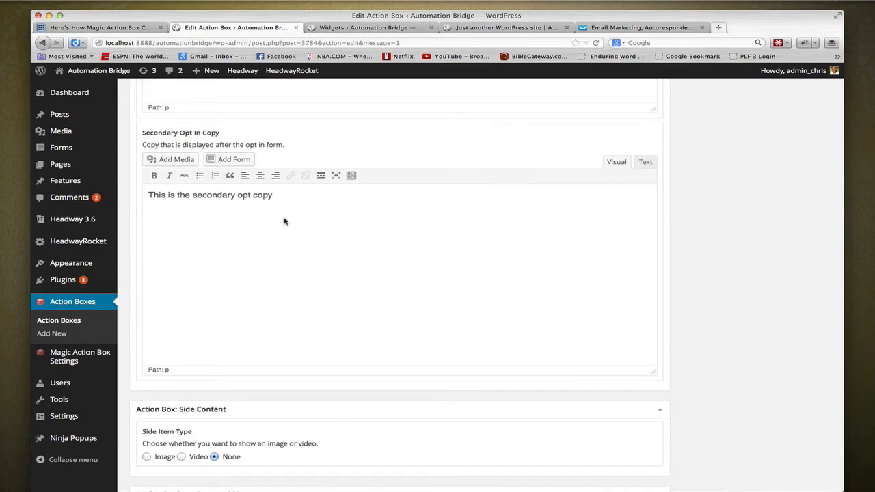
pyautogui.scroll(10, 303, 205)
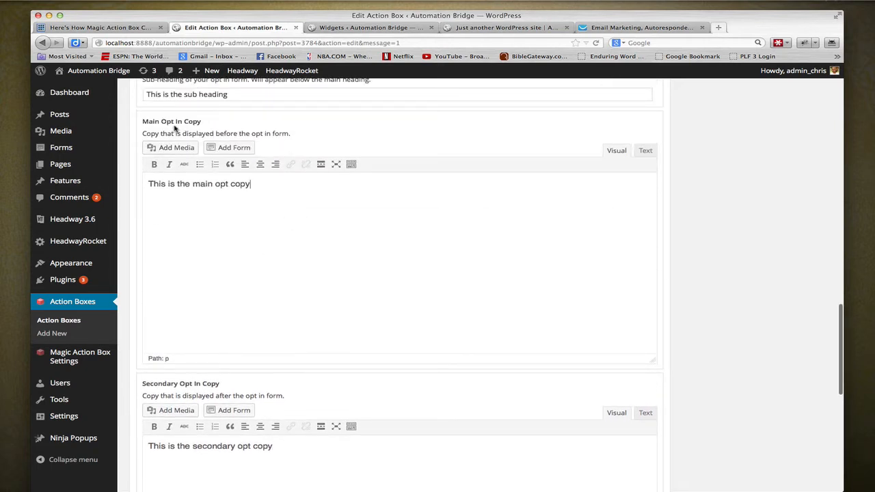
pyautogui.click(172, 149)
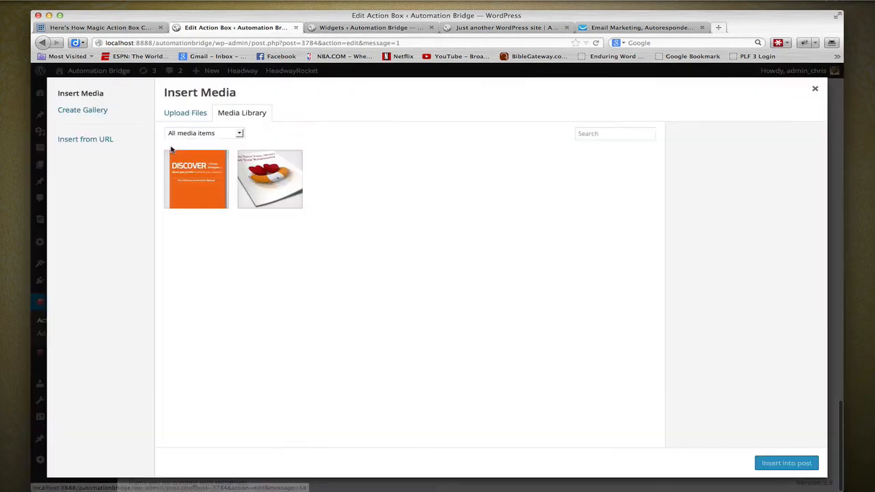
pyautogui.click(205, 179)
pyautogui.click(780, 465)
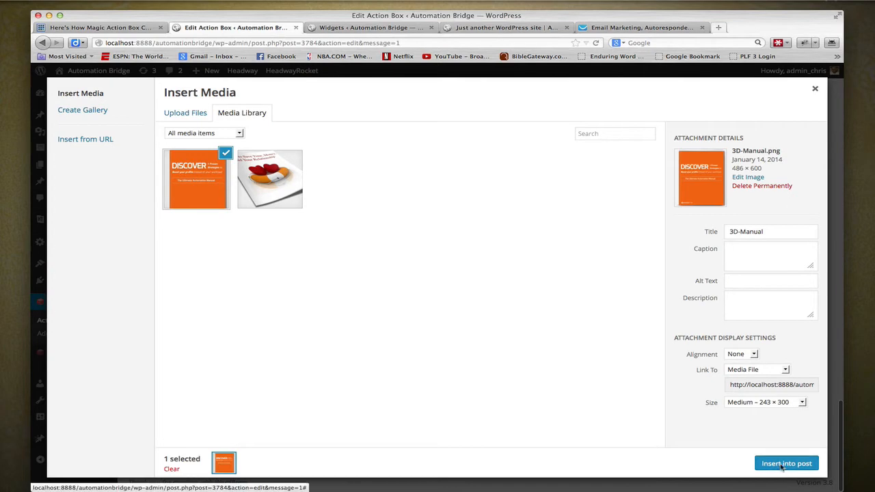
# - Set the alignment of the 3D-Manual image in the Main Opt In Copy to Right
pyautogui.click(320, 257)
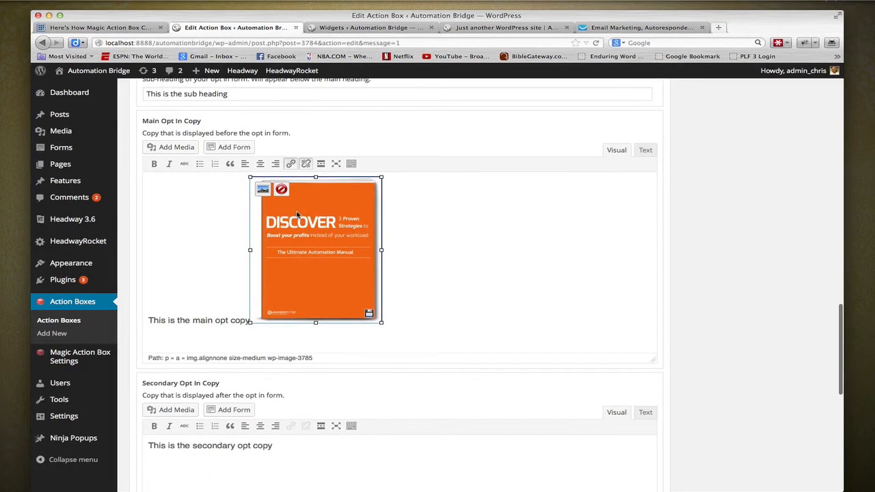
pyautogui.click(263, 190)
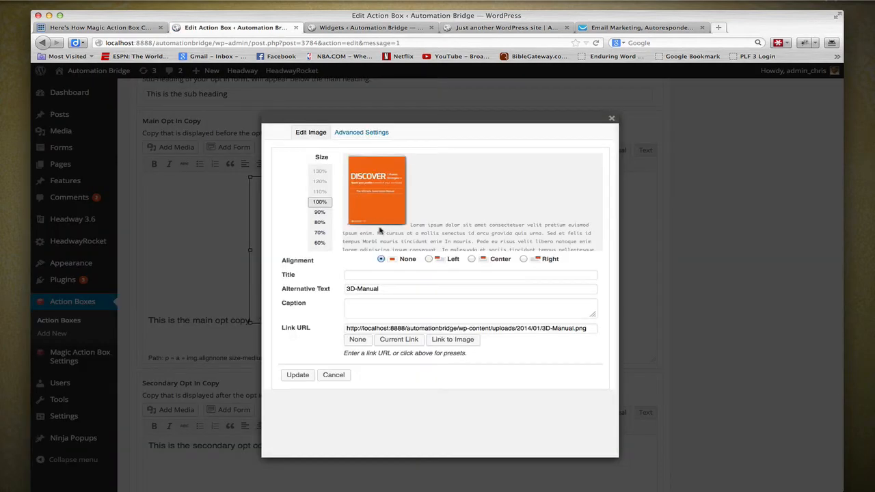
pyautogui.click(523, 259)
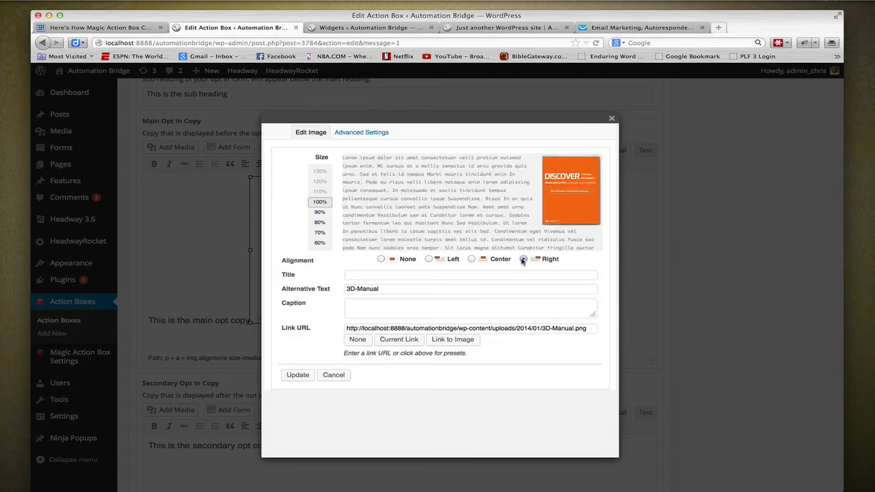
pyautogui.click(299, 375)
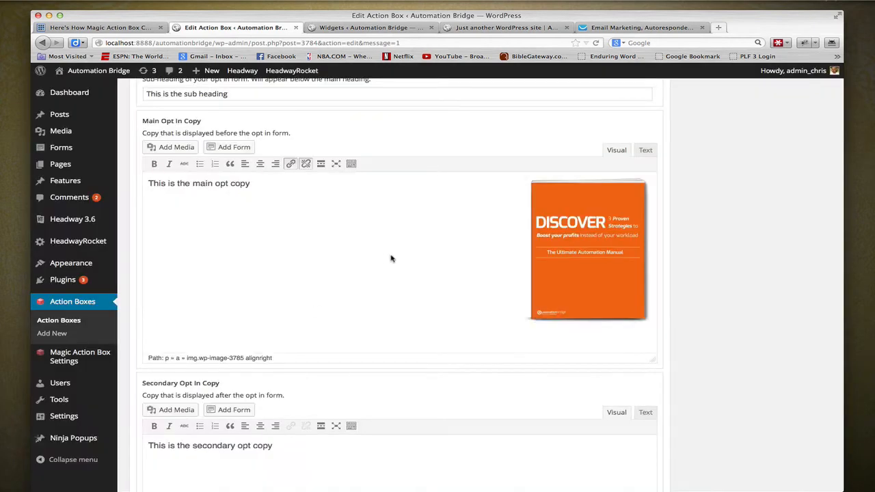
# - Update the action box and reload the blog page to check the image in the sidebar box
pyautogui.scroll(15, 698, 383)
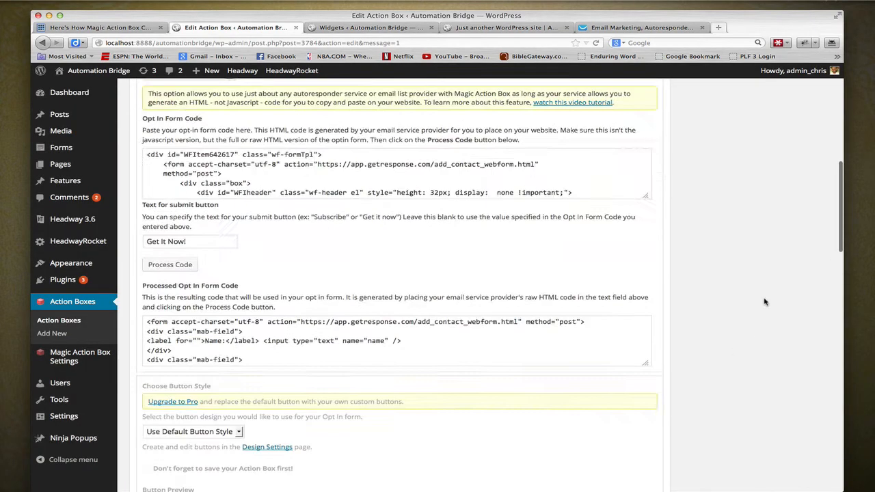
pyautogui.click(804, 203)
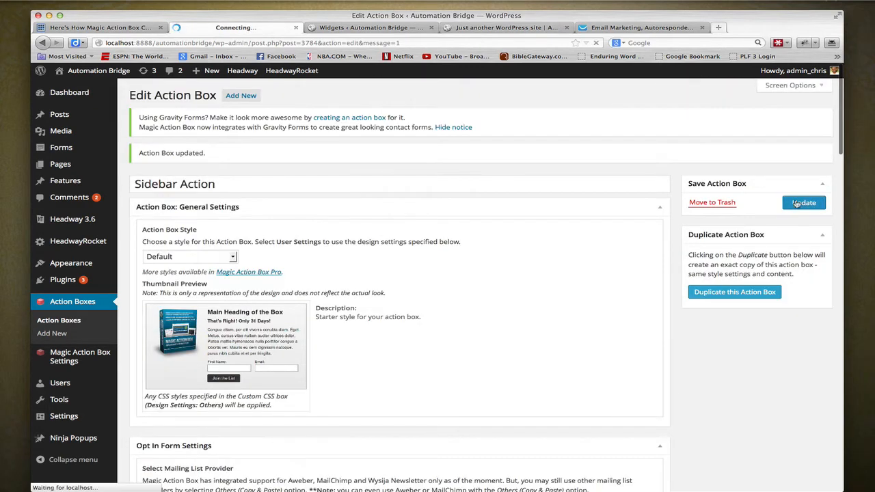
pyautogui.click(490, 28)
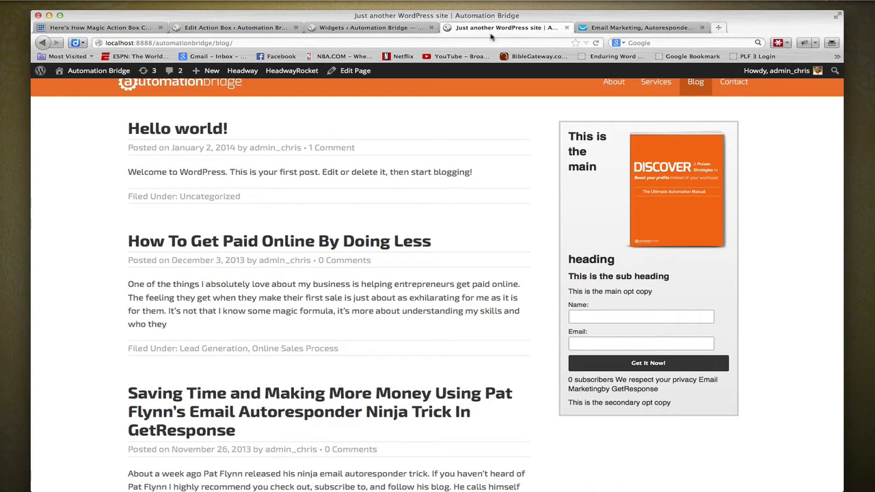
pyautogui.click(596, 42)
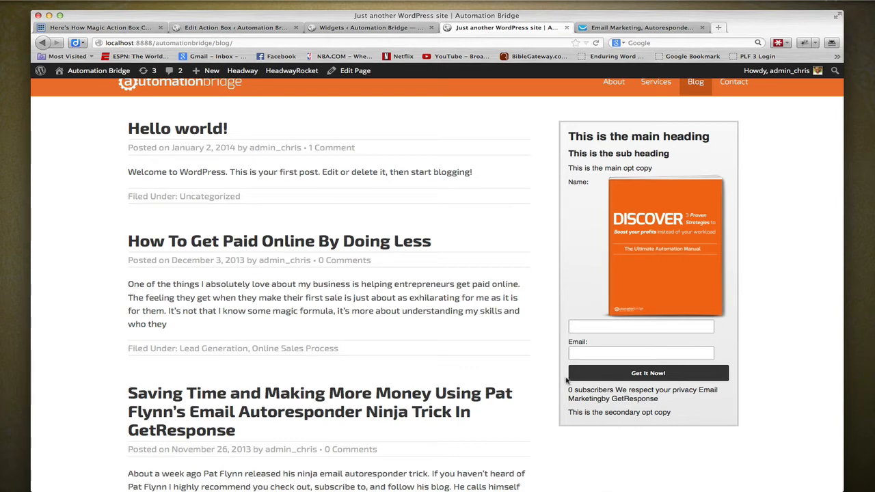
# - Examine the GetResponse web form's Design page, and review the image in the blog's sidebar box
pyautogui.click(608, 28)
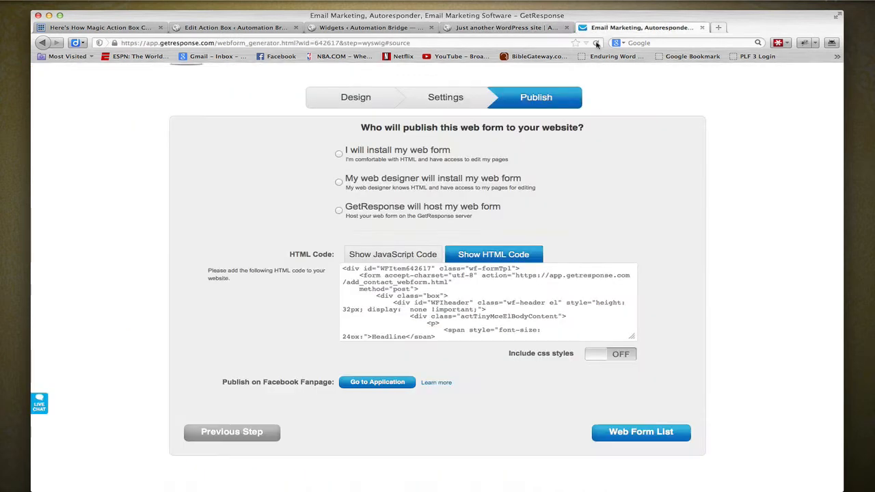
pyautogui.click(377, 106)
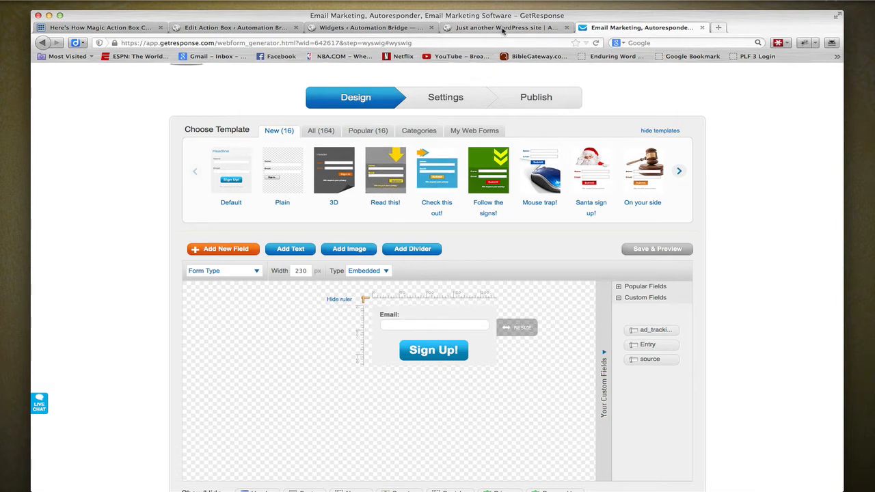
pyautogui.click(206, 29)
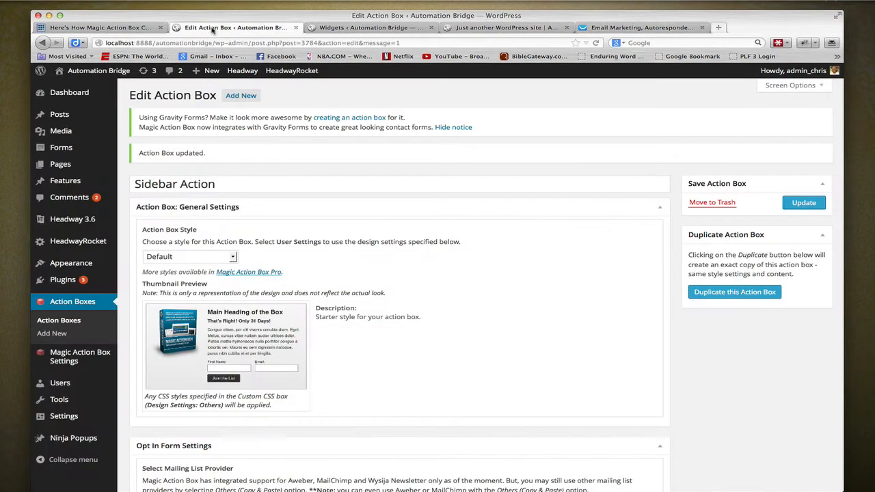
pyautogui.click(352, 30)
pyautogui.click(481, 26)
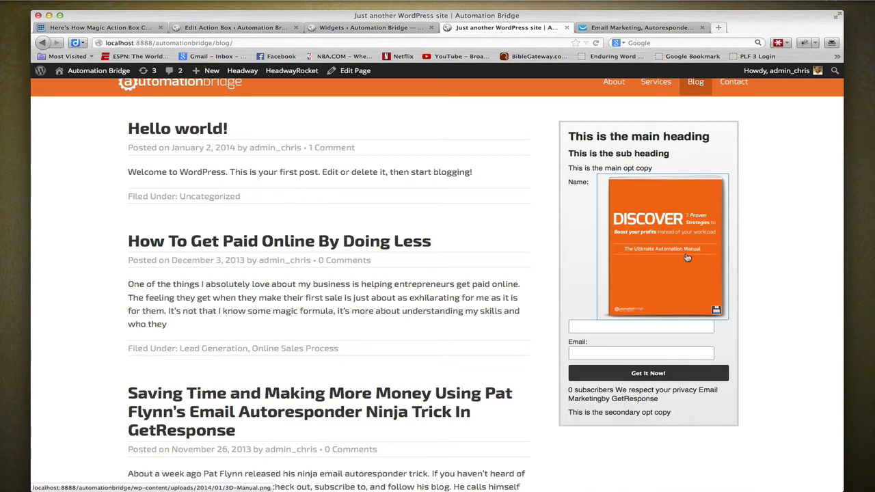
# - In the Main Opt In Copy's HTML, set the image width to 150, clear its height value, and return to the visual editor
pyautogui.click(229, 28)
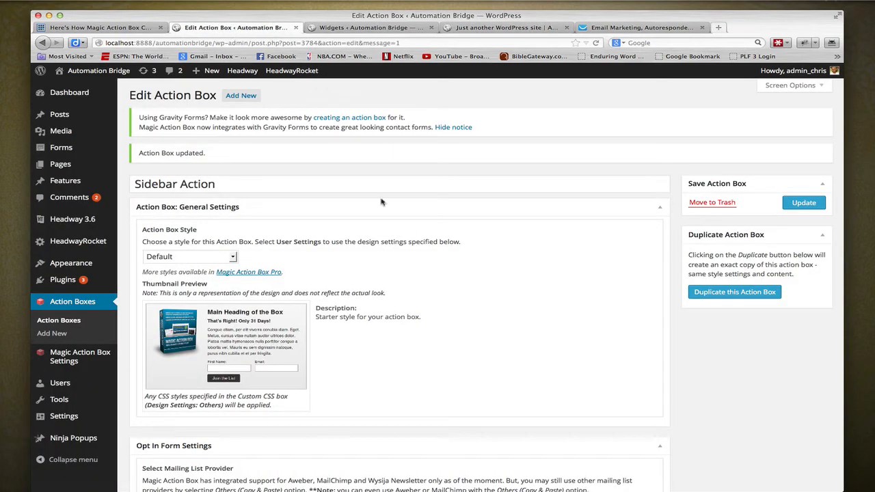
pyautogui.scroll(-15, 495, 299)
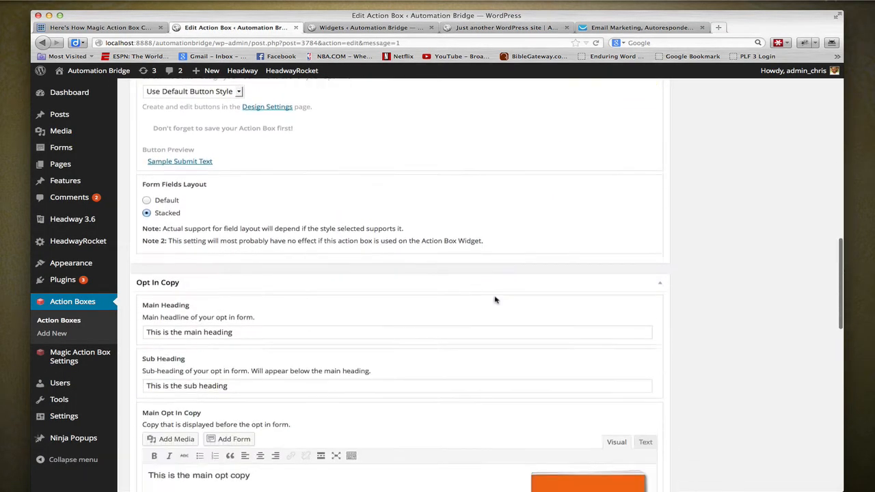
pyautogui.scroll(-5, 495, 299)
pyautogui.click(645, 257)
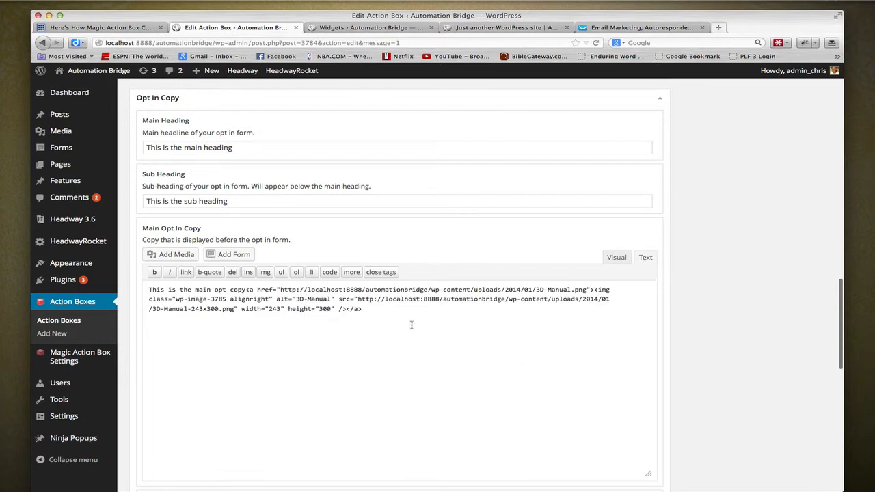
pyautogui.doubleClick(275, 309)
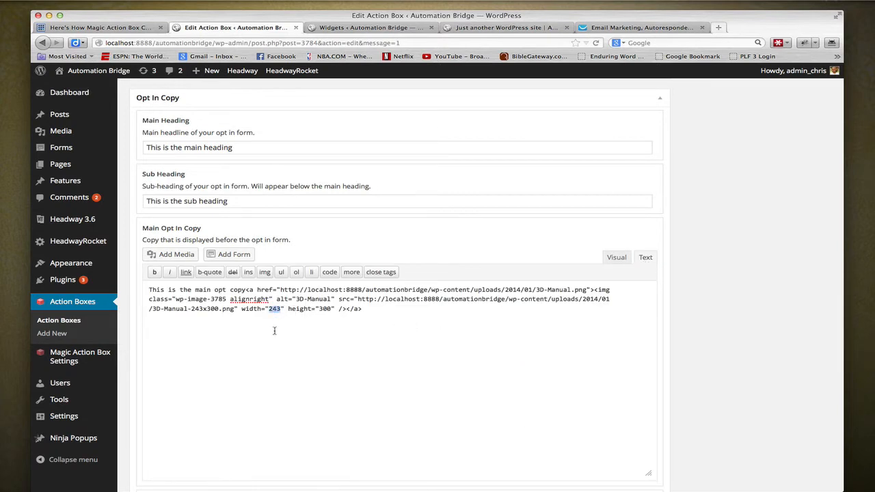
pyautogui.write('150')
pyautogui.doubleClick(322, 309)
pyautogui.press('BackSpace')
pyautogui.click(617, 257)
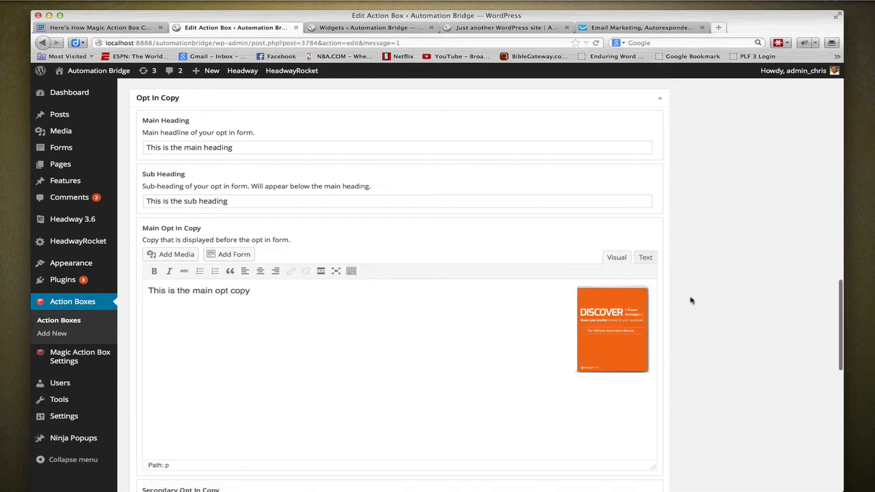
# - Update the action box and check the image on the reloaded blog page, returning to the action box's Main Opt In Copy
pyautogui.scroll(10, 691, 301)
pyautogui.click(800, 202)
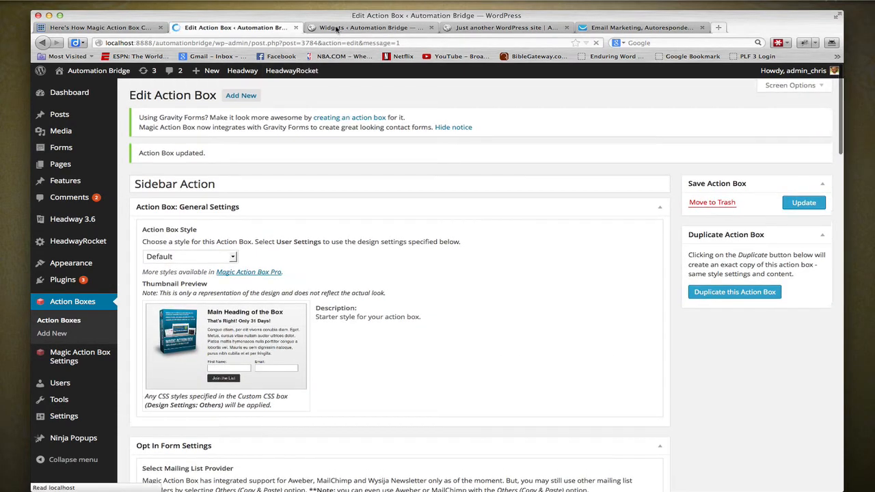
pyautogui.click(499, 27)
pyautogui.click(597, 43)
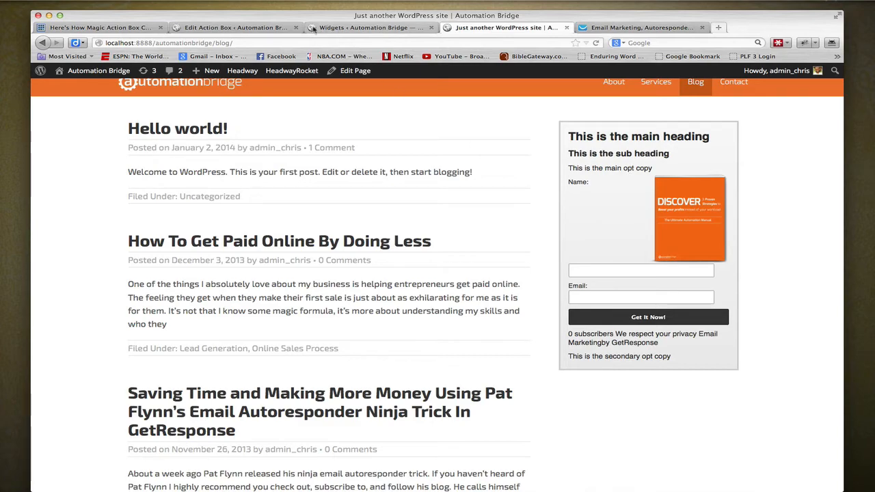
pyautogui.click(220, 28)
pyautogui.scroll(-15, 387, 418)
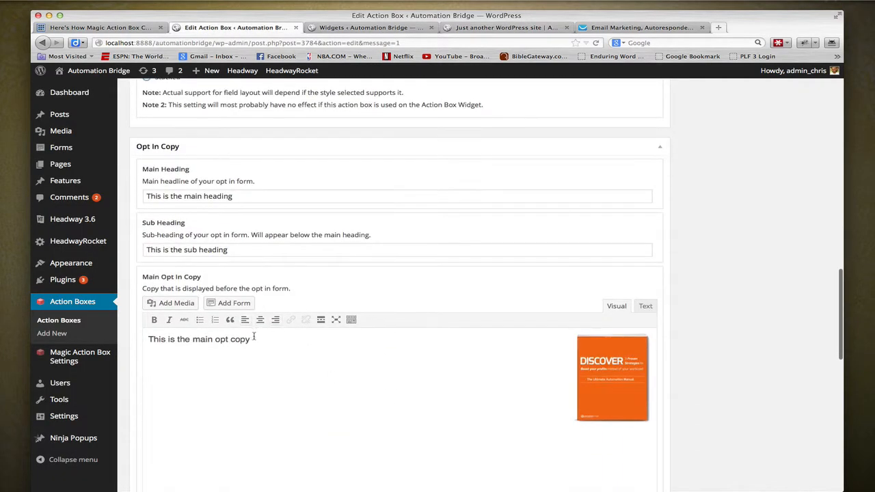
pyautogui.moveTo(261, 343); pyautogui.dragTo(141, 341)
pyautogui.click(221, 339)
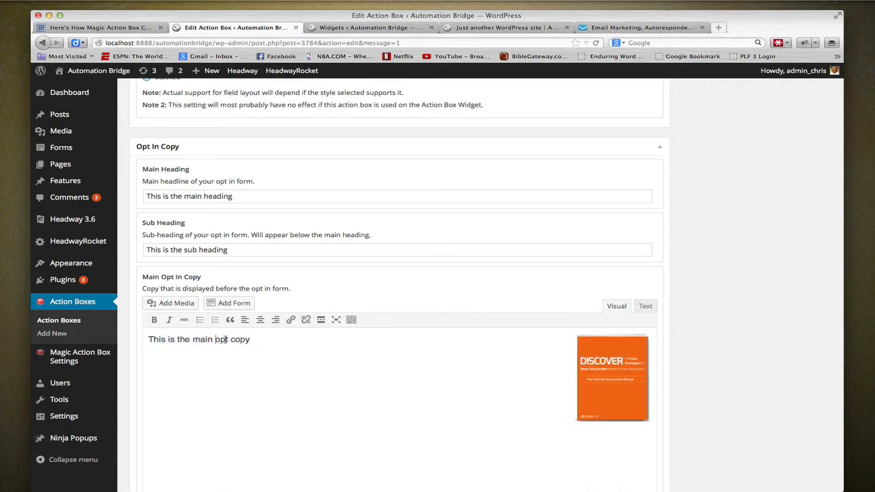
pyautogui.click(257, 340)
pyautogui.keyDown('shift'); pyautogui.click(149, 340); pyautogui.keyUp('shift')
pyautogui.click(186, 352)
pyautogui.keyDown('shift'); pyautogui.click(149, 340); pyautogui.keyUp('shift')
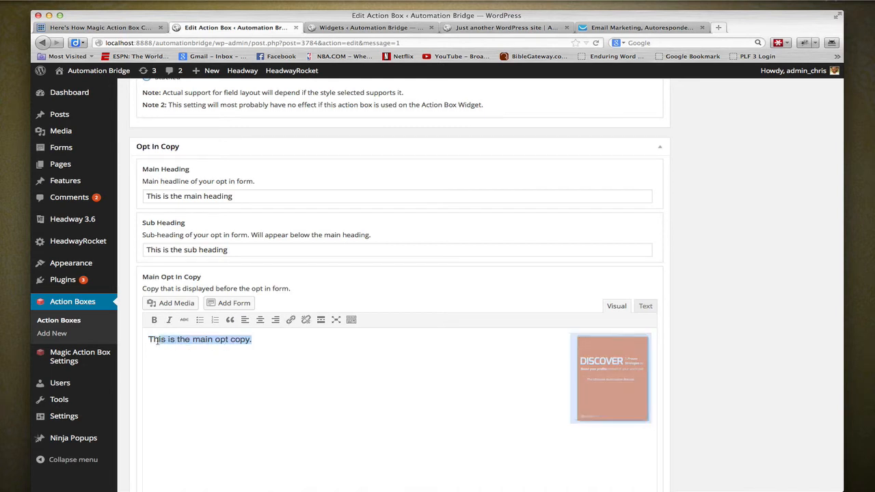
pyautogui.click(149, 340)
# - In the Main Opt In Copy's HTML, add a period after "This is the main opt copy", just before the image link
pyautogui.click(645, 308)
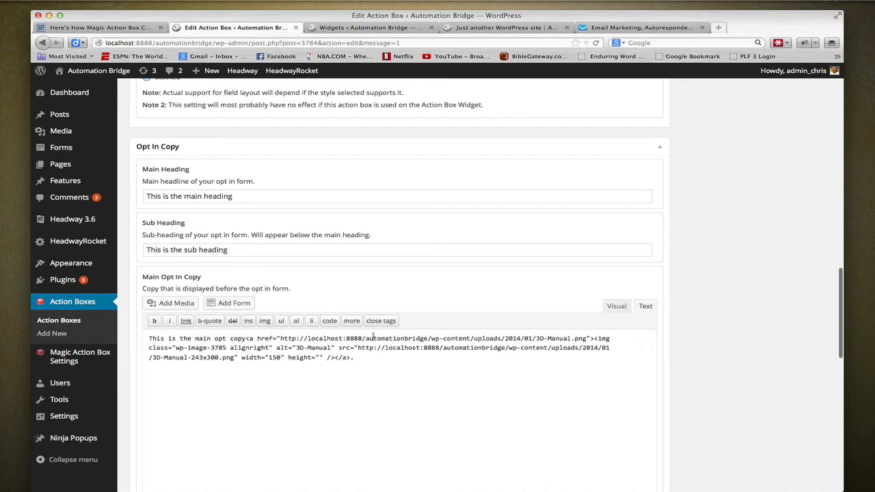
pyautogui.scroll(1, 242, 338)
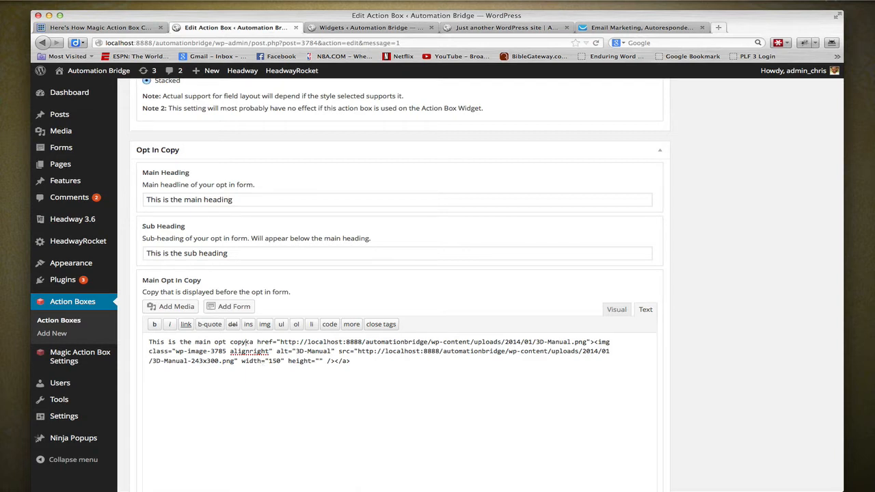
pyautogui.click(250, 342)
pyautogui.write('.')
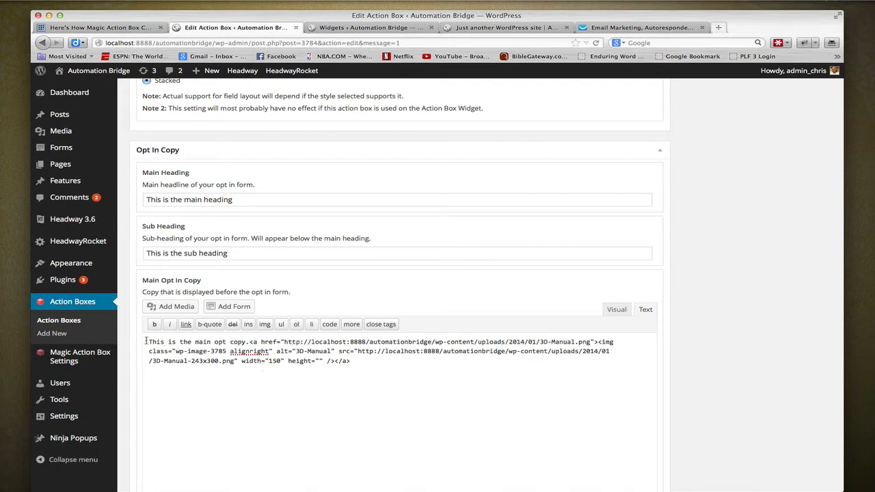
# - Copy the sentence "This is the main opt copy." and paste it three times before the image link in the Main Opt In Copy's HTML
pyautogui.moveTo(149, 342); pyautogui.dragTo(249, 342)
pyautogui.press('super+c')
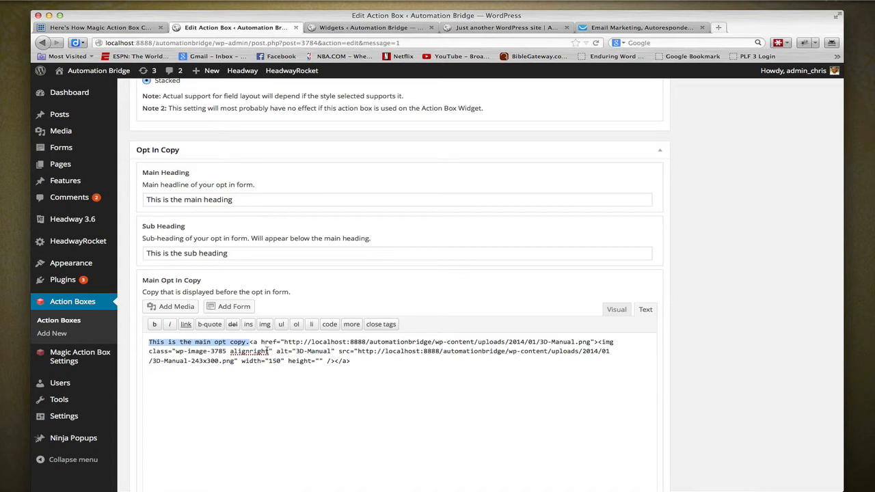
pyautogui.click(278, 367)
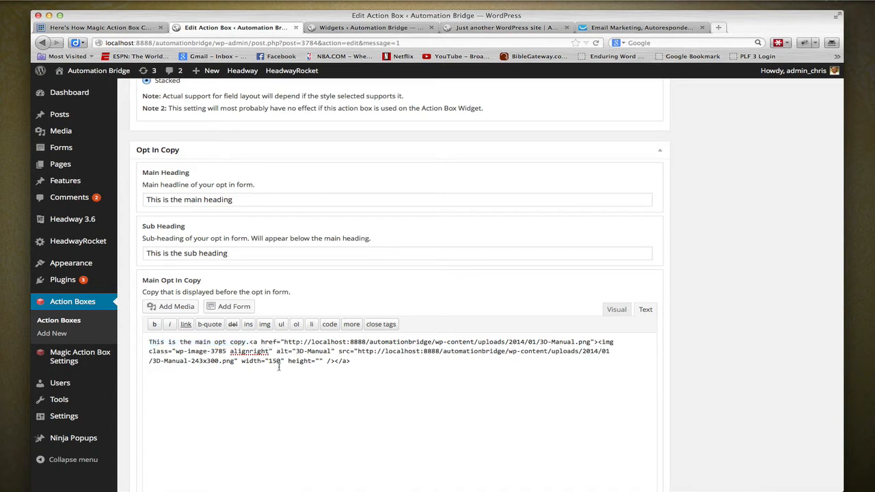
pyautogui.press('super+v')
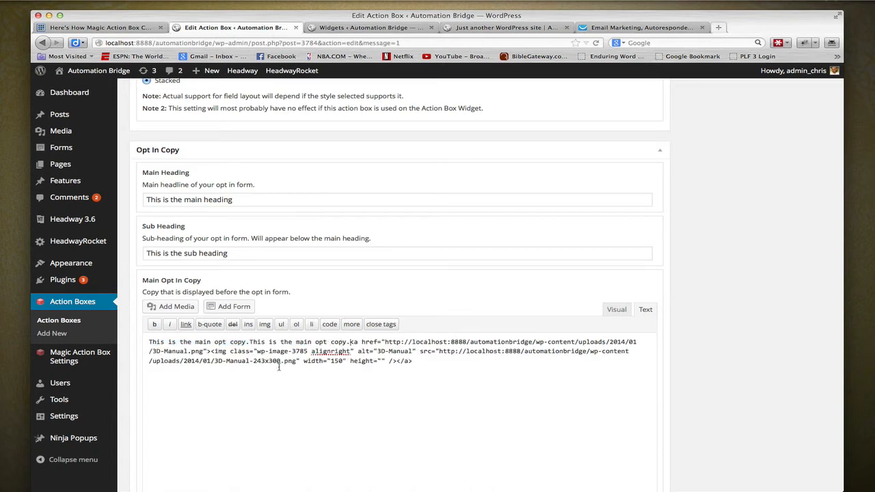
pyautogui.press('super+v')
pyautogui.press('super+v')
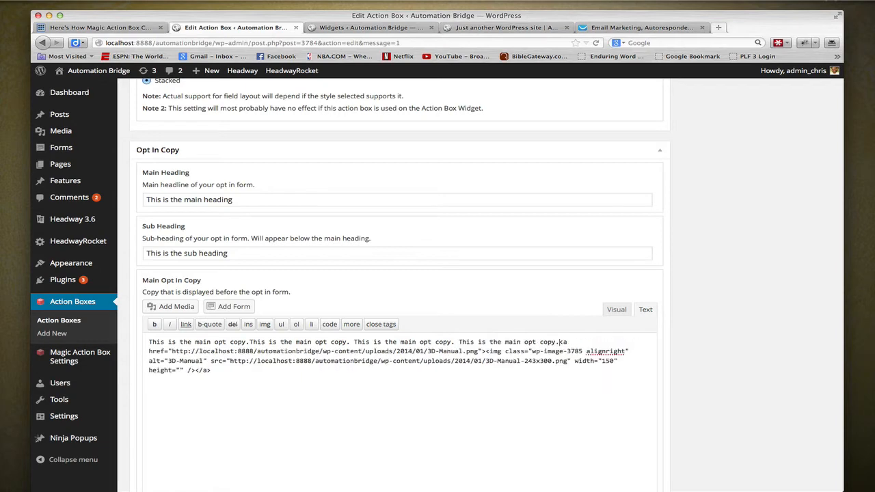
# - Return the Main Opt In Copy to the visual editor, update the action box, and check the blog page's sidebar box
pyautogui.click(616, 309)
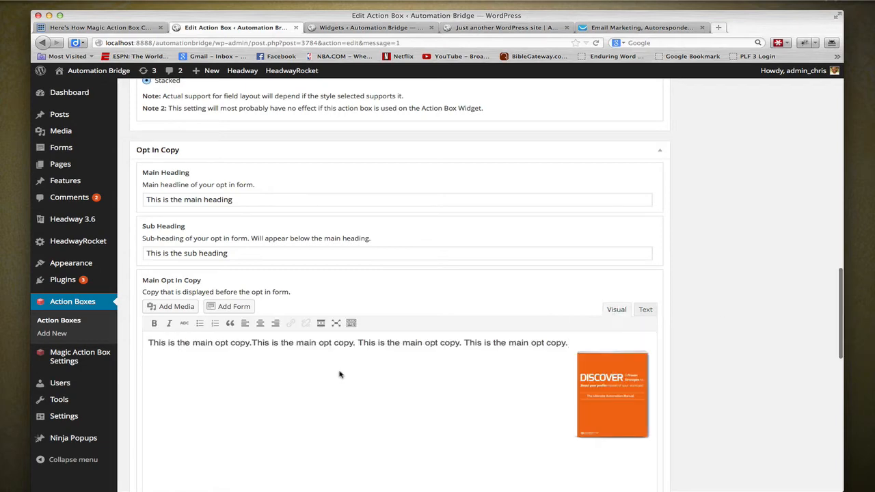
pyautogui.scroll(10, 805, 356)
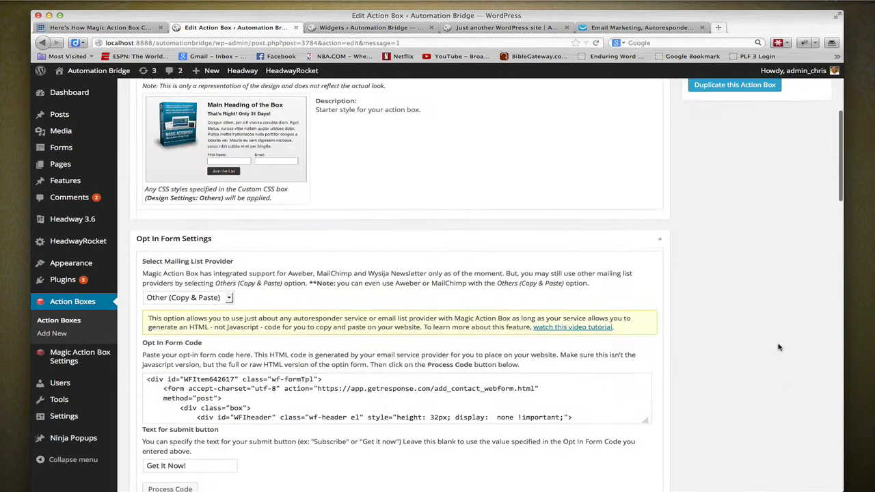
pyautogui.click(804, 203)
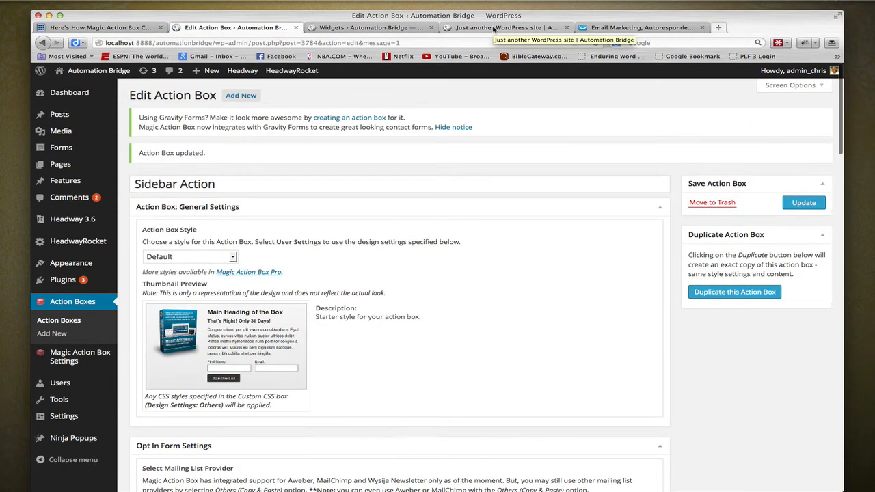
pyautogui.click(494, 29)
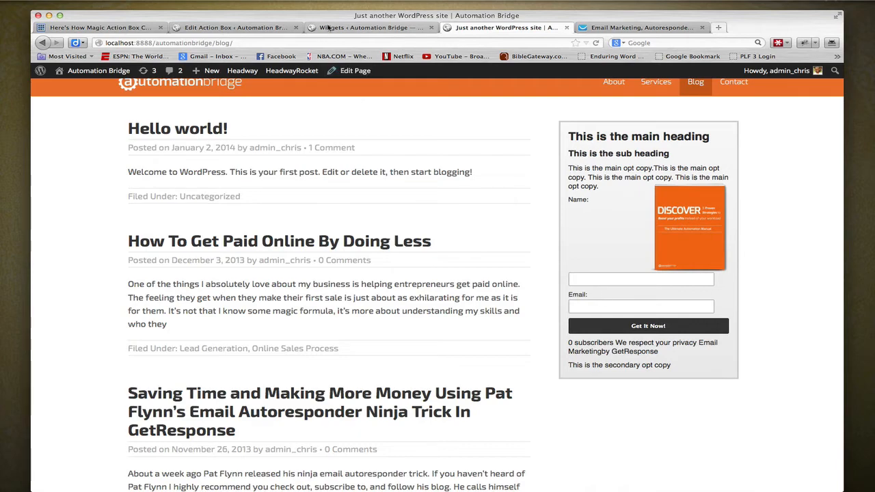
# - Return to the action box and enlarge the Processed Opt In Form Code field to show more of its code
pyautogui.click(206, 28)
pyautogui.scroll(-10, 395, 325)
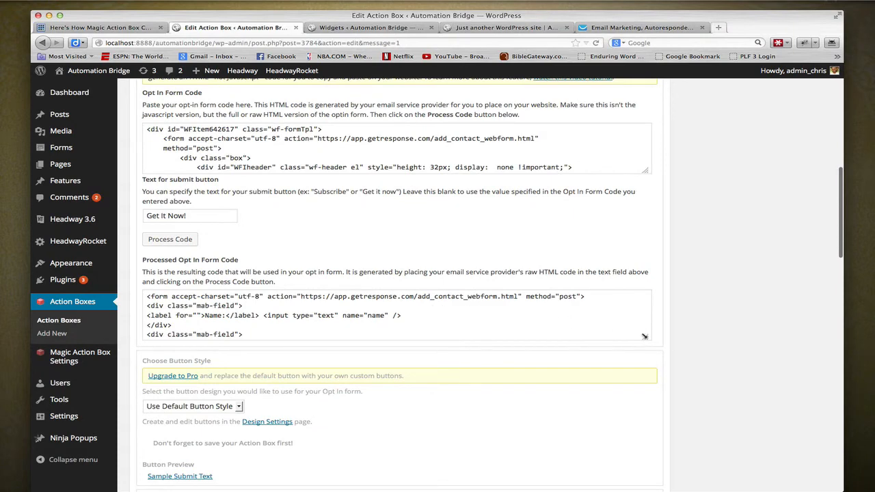
pyautogui.moveTo(644, 337); pyautogui.dragTo(815, 414)
pyautogui.scroll(-3, 476, 264)
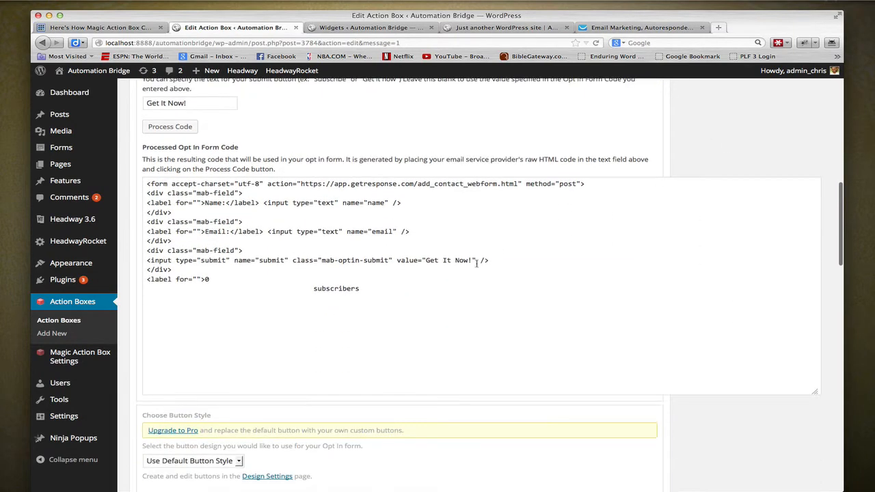
pyautogui.scroll(2, 451, 268)
pyautogui.scroll(-1, 448, 273)
pyautogui.click(426, 362)
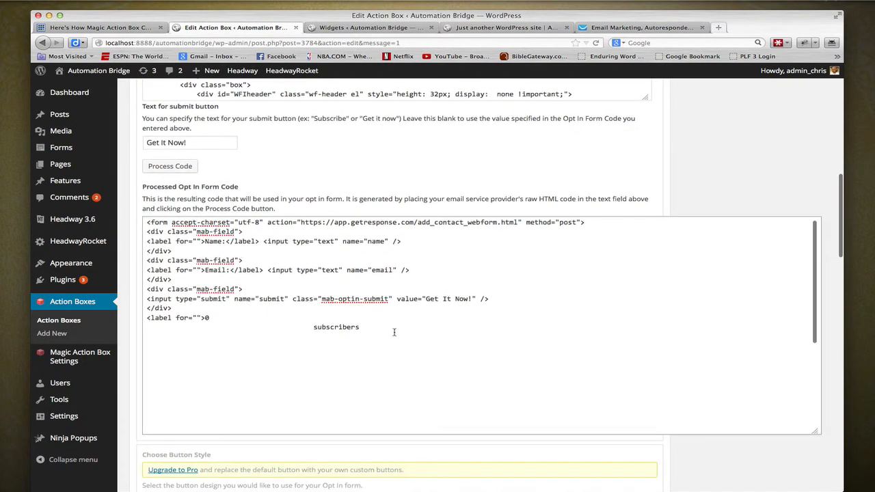
# - Delete the processed code from the "0 subscribers" label through the hidden webform_id input, and remove the leftover blank line
pyautogui.scroll(-3, 393, 331)
pyautogui.scroll(1, 393, 331)
pyautogui.scroll(-1, 393, 331)
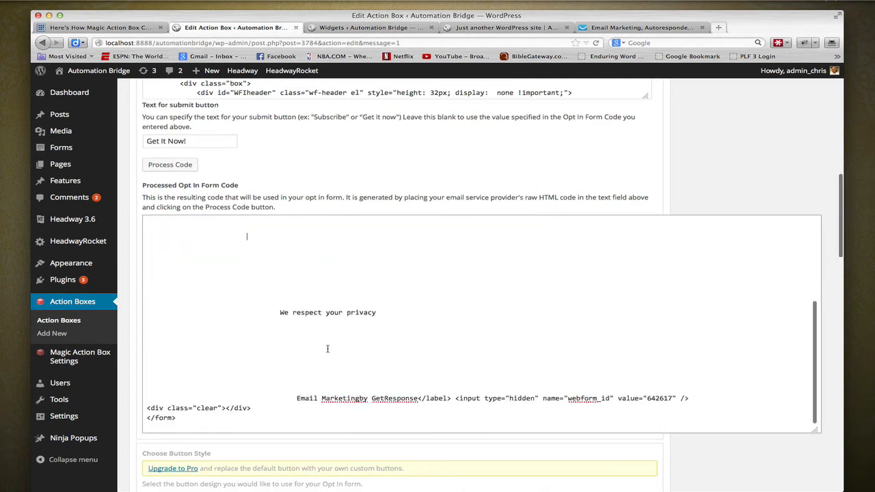
pyautogui.scroll(4, 327, 348)
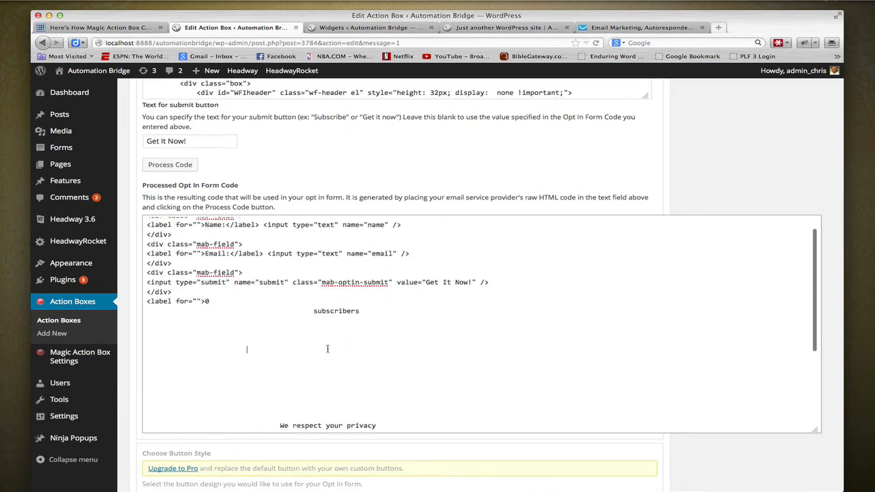
pyautogui.scroll(-2, 327, 349)
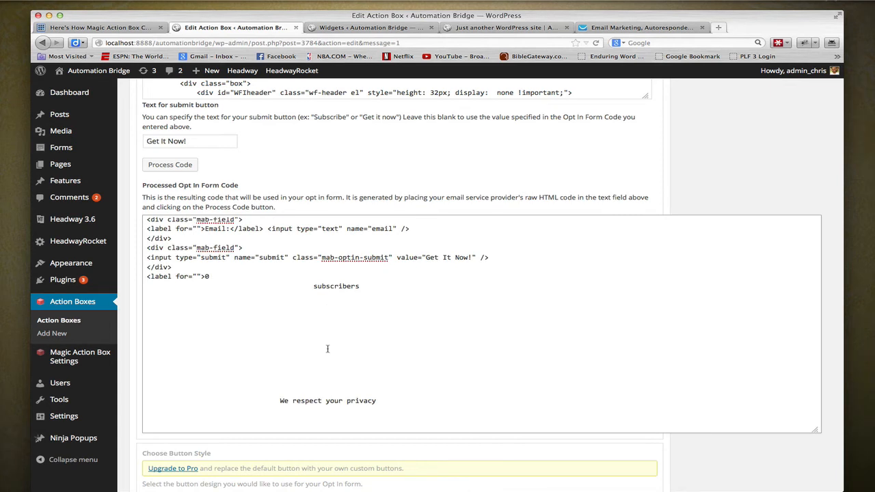
pyautogui.scroll(-2, 328, 349)
pyautogui.scroll(1, 327, 349)
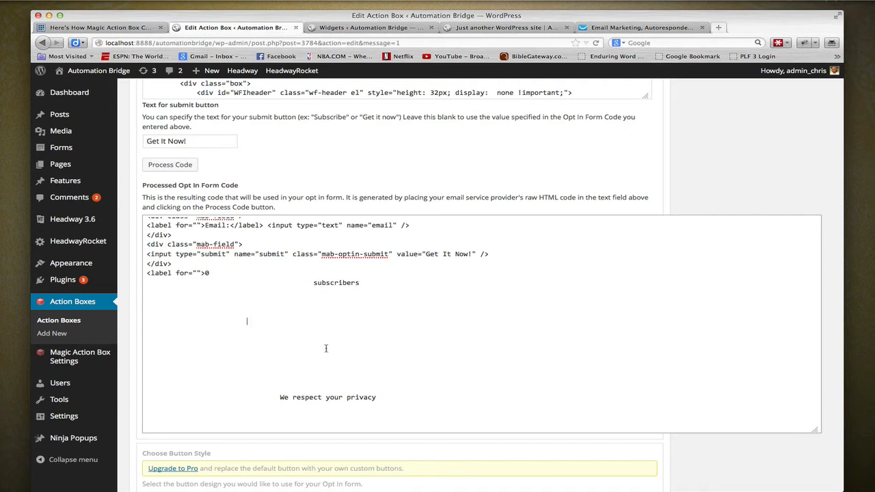
pyautogui.scroll(-5, 317, 337)
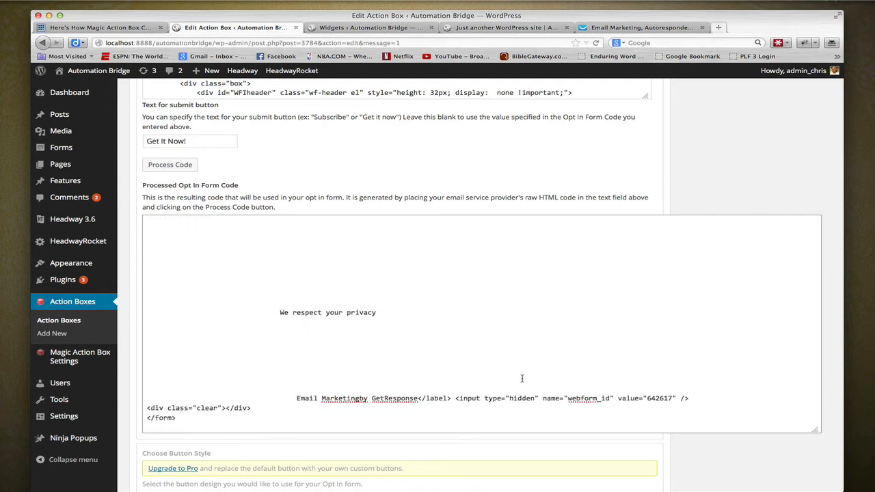
pyautogui.moveTo(698, 397); pyautogui.dragTo(143, 321)
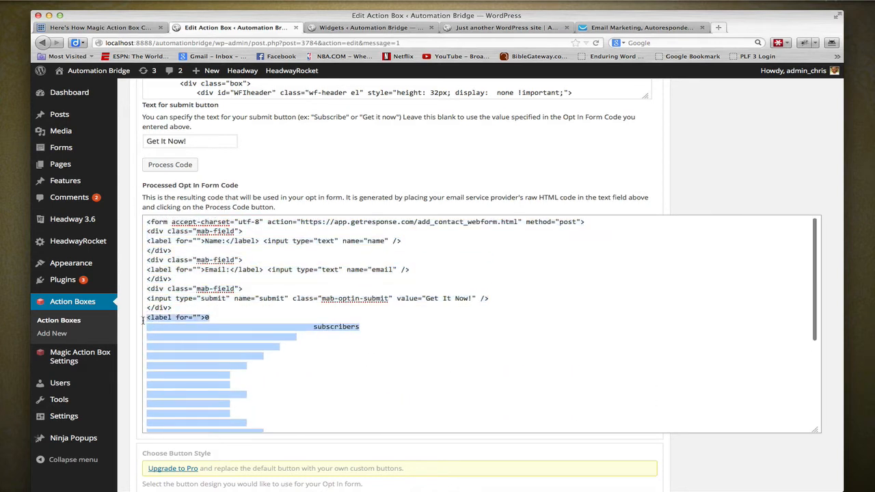
pyautogui.press('BackSpace')
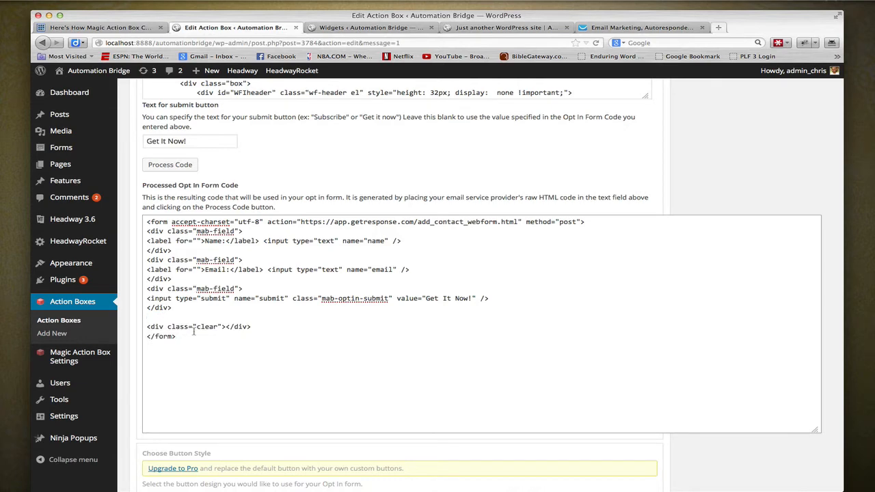
pyautogui.press('BackSpace')
# - Delete the Name label, its text input and closing div from the processed form code, along with the blank line left there
pyautogui.scroll(5, 209, 332)
pyautogui.scroll(-3, 245, 333)
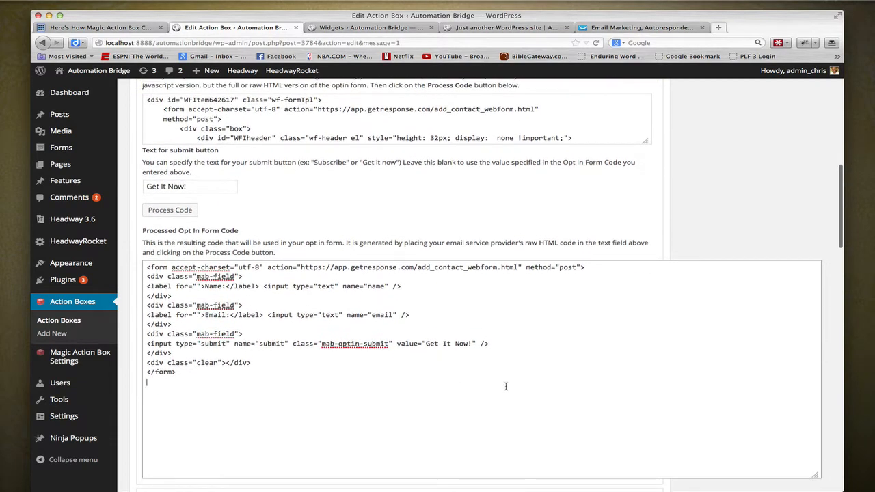
pyautogui.scroll(4, 506, 386)
pyautogui.scroll(-3, 513, 319)
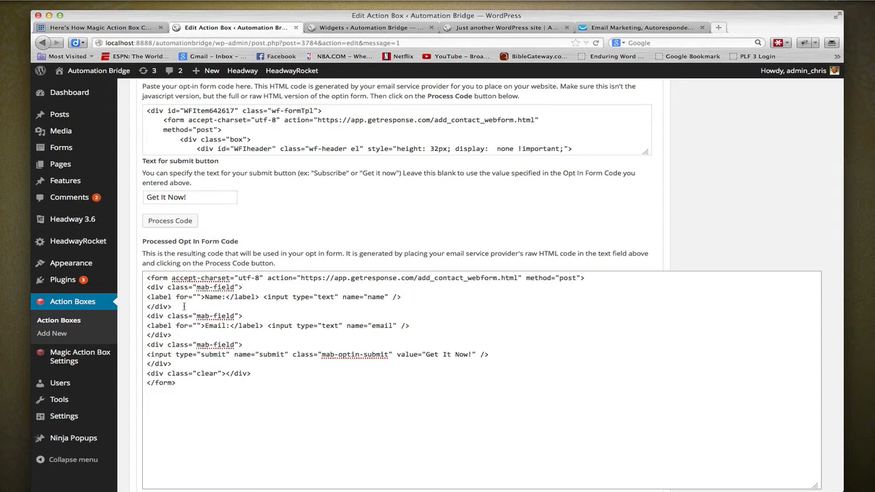
pyautogui.moveTo(172, 306); pyautogui.dragTo(146, 295)
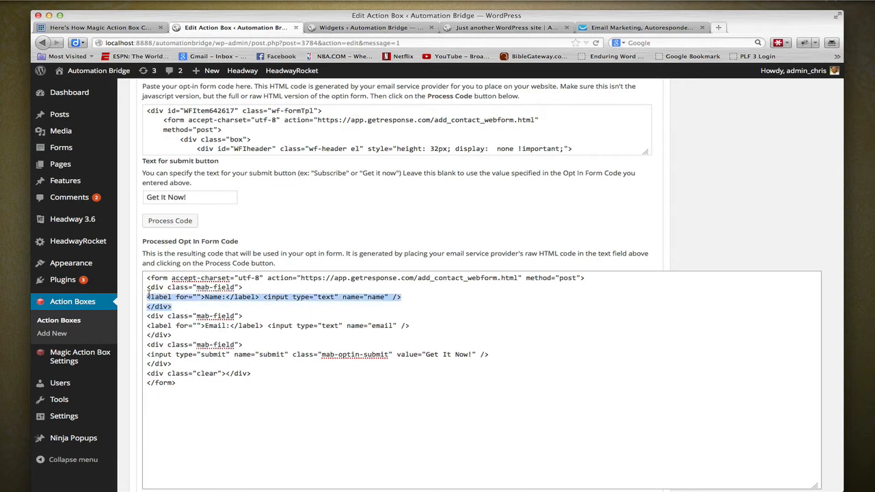
pyautogui.press('BackSpace')
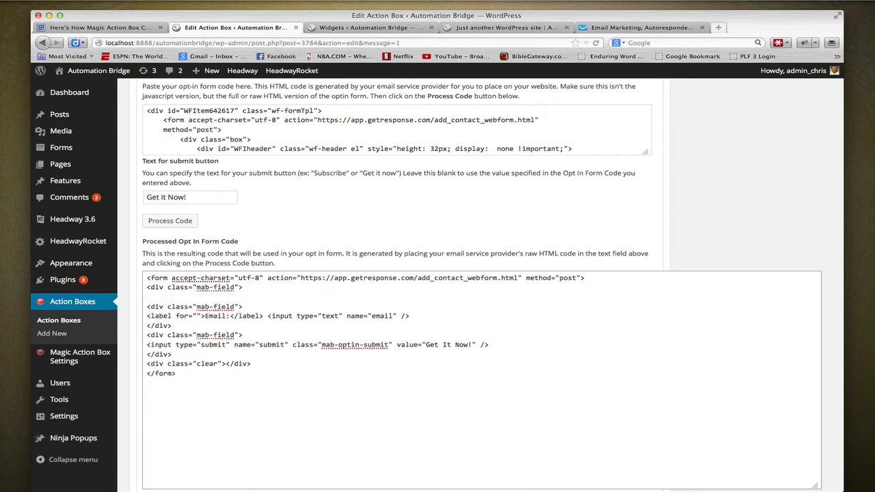
pyautogui.press('BackSpace')
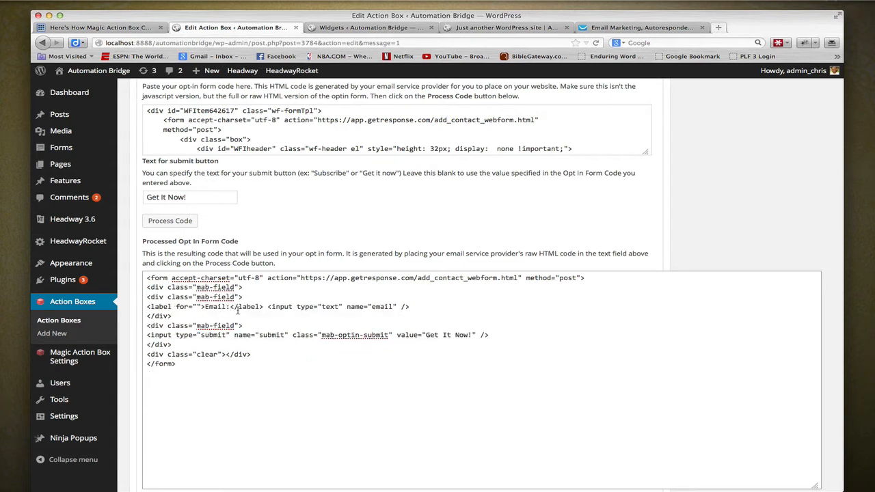
# - Remove the Email label tag and the extra opening mab-field div from the processed form code
pyautogui.moveTo(266, 306); pyautogui.dragTo(144, 307)
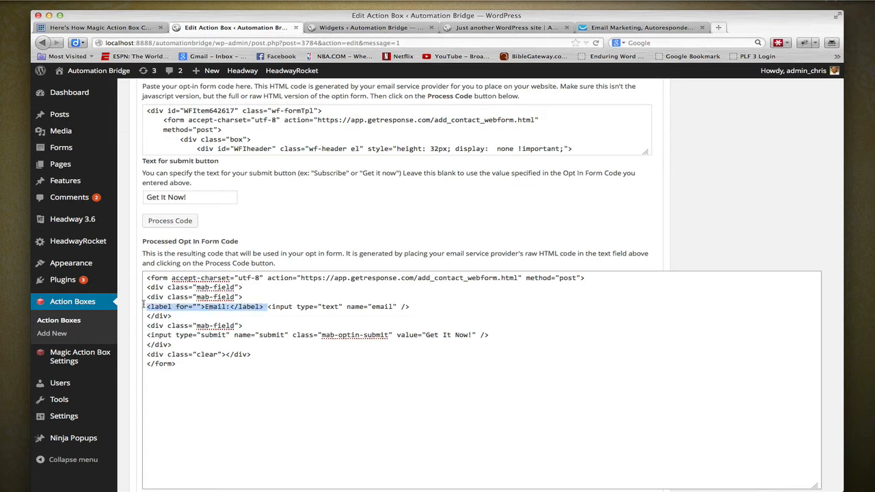
pyautogui.press('BackSpace')
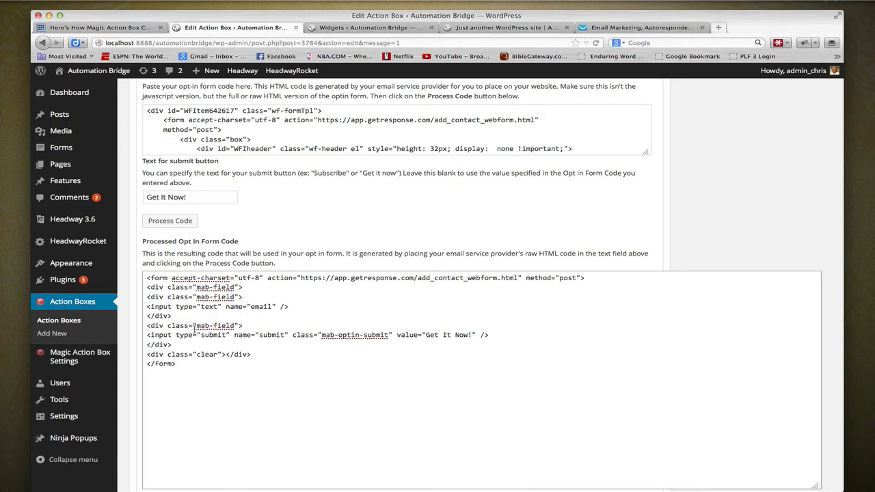
pyautogui.moveTo(247, 288); pyautogui.dragTo(133, 290)
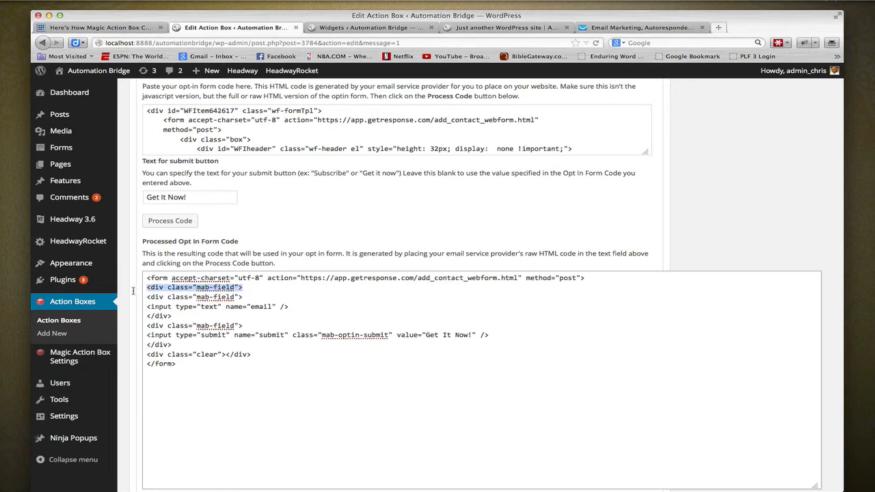
pyautogui.press('Delete')
pyautogui.press('Delete')
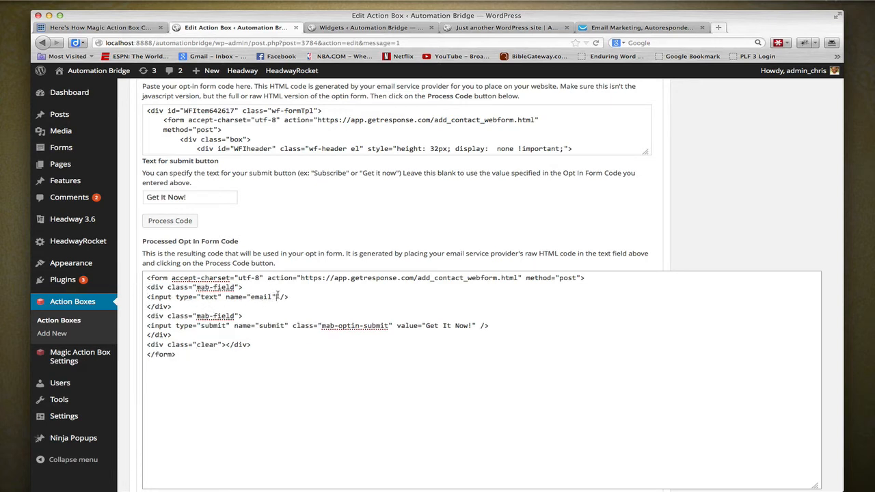
# - In the GetResponse web form designer, set the Email field's input value to "enter your email address" and apply it
pyautogui.click(613, 29)
pyautogui.click(371, 327)
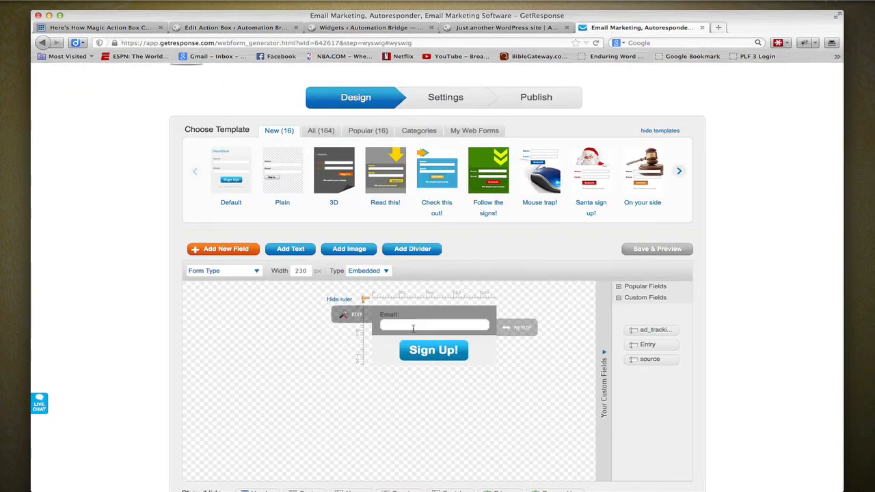
pyautogui.click(354, 316)
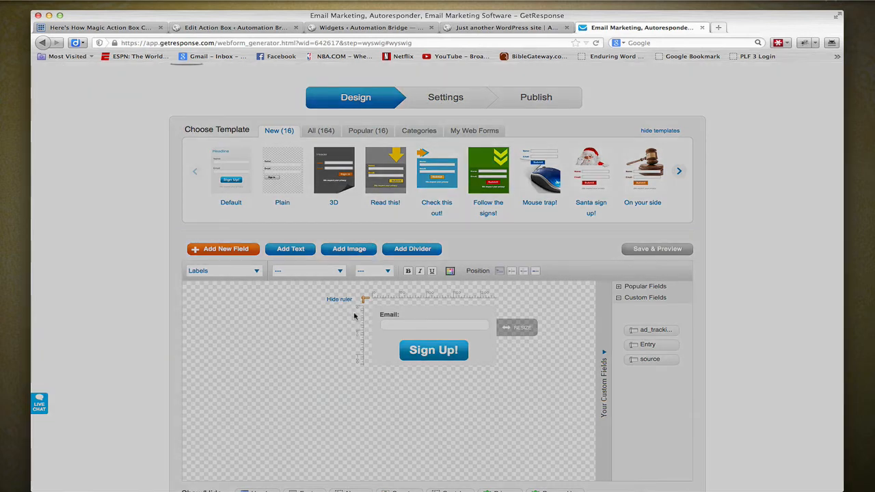
pyautogui.click(203, 367)
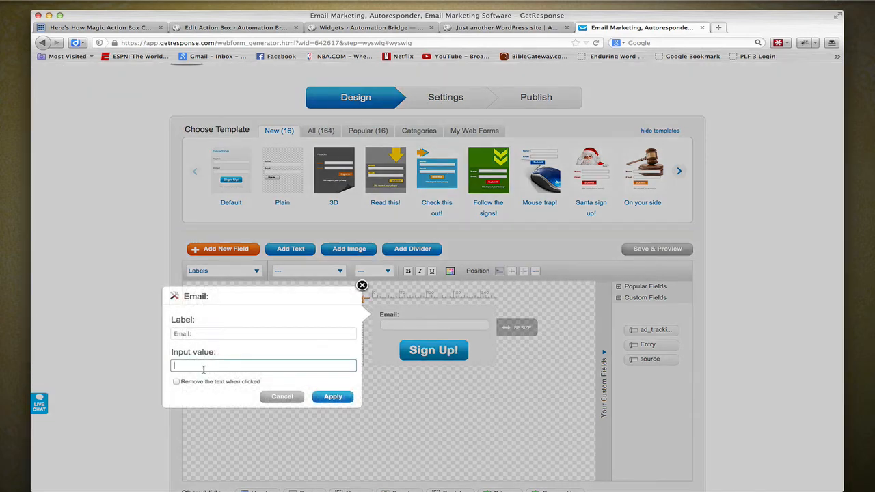
pyautogui.write('enter you em')
pyautogui.press('BackSpace')
pyautogui.press('BackSpace')
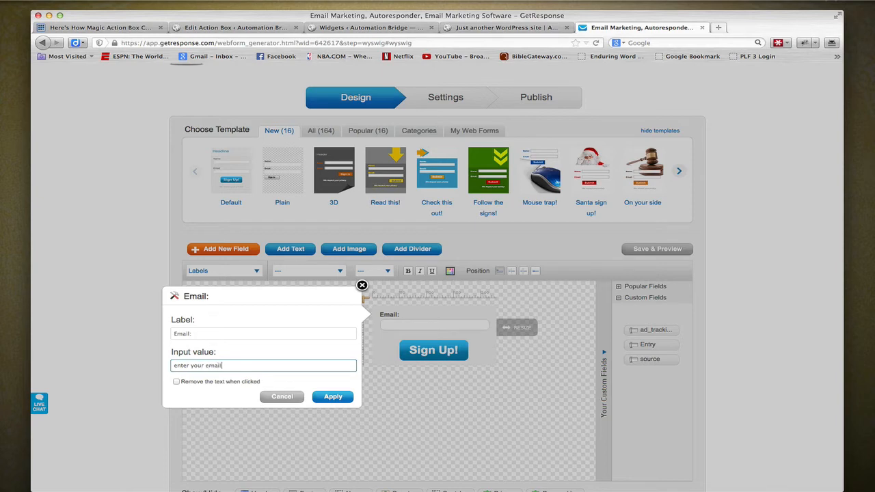
pyautogui.write('r email address')
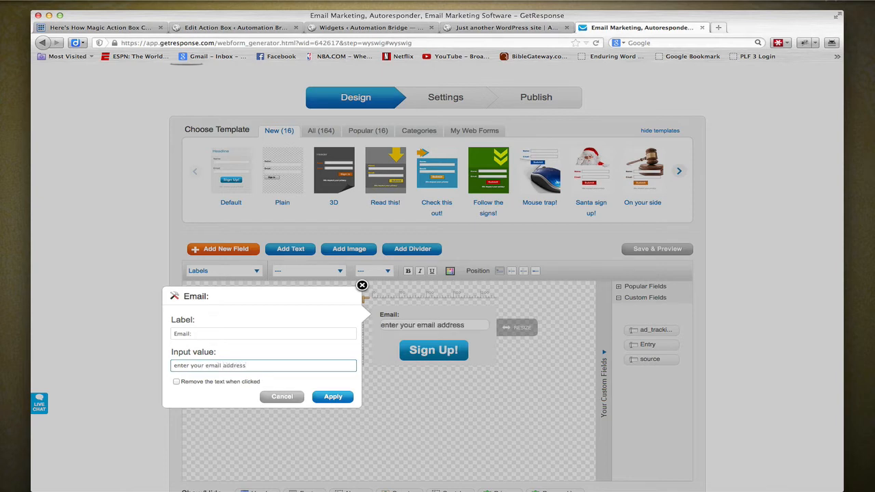
pyautogui.click(329, 397)
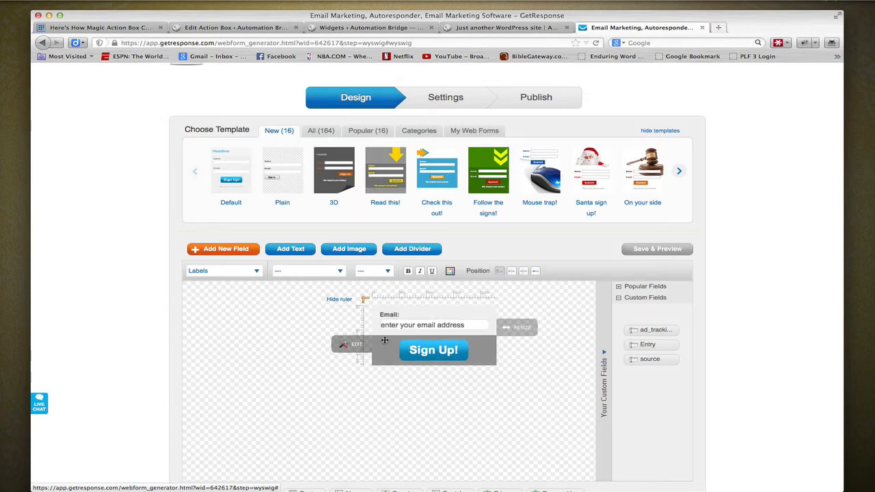
# - Clear the Email field's label in the web form and apply the change
pyautogui.click(358, 316)
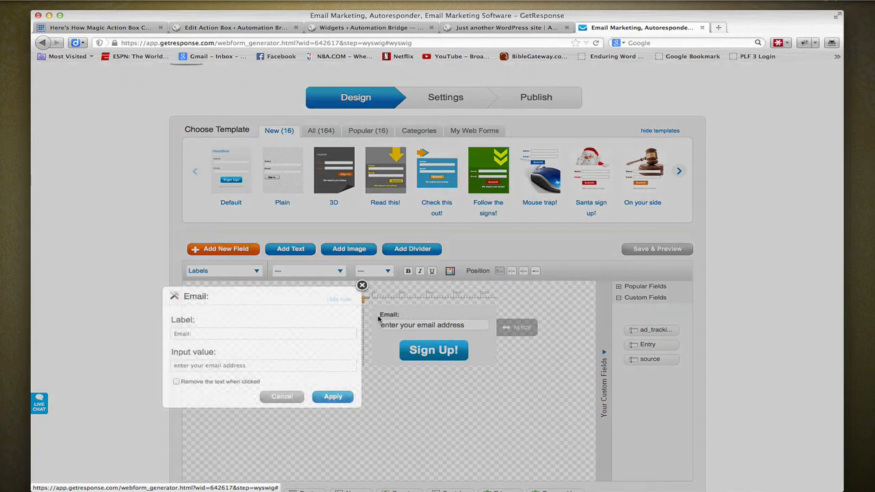
pyautogui.doubleClick(198, 334)
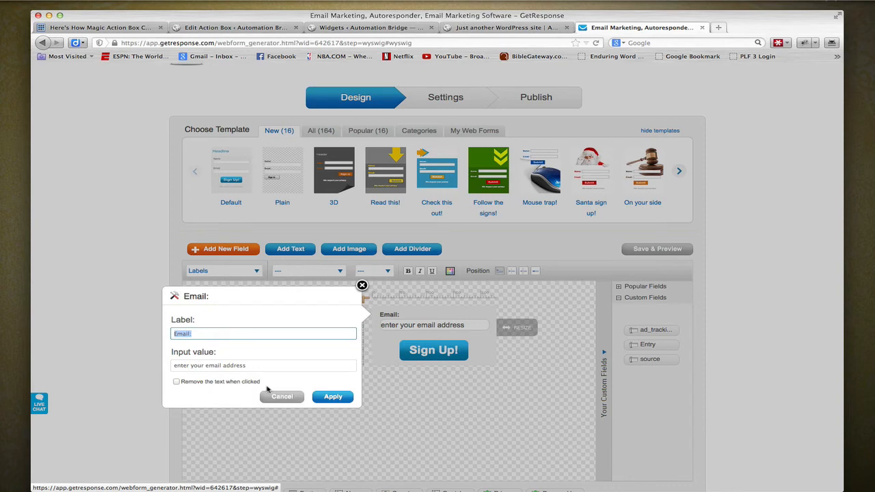
pyautogui.press('BackSpace')
pyautogui.click(335, 388)
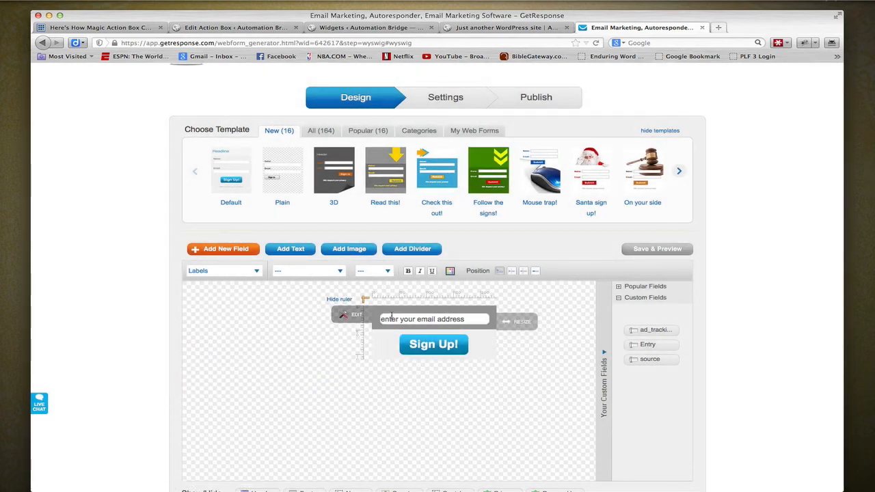
# - Advance the web form past its settings to the Publish stage
pyautogui.scroll(-5, 532, 451)
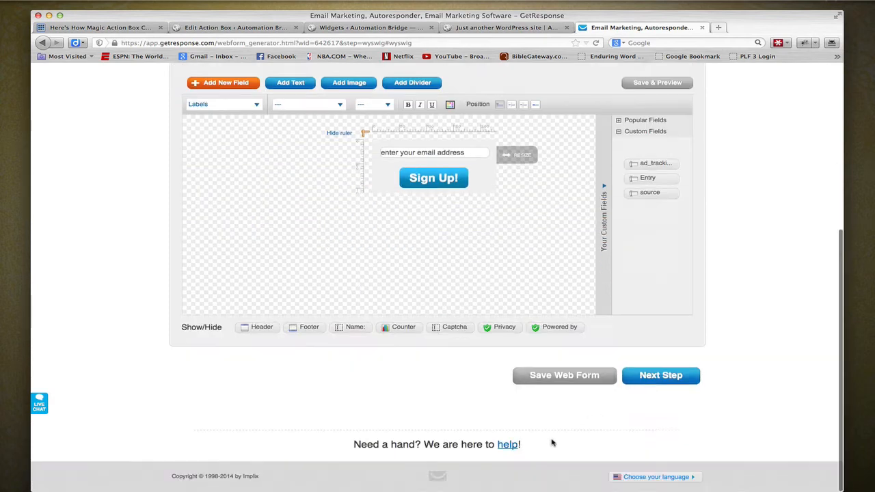
pyautogui.click(654, 383)
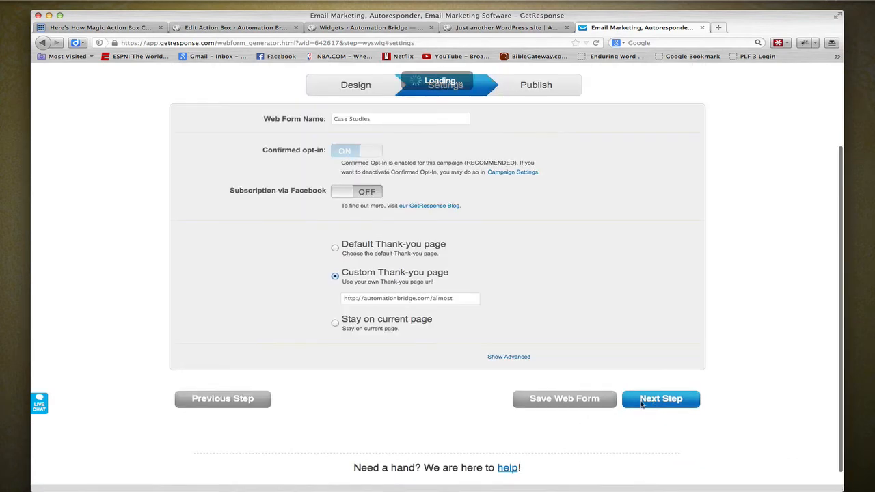
pyautogui.click(523, 87)
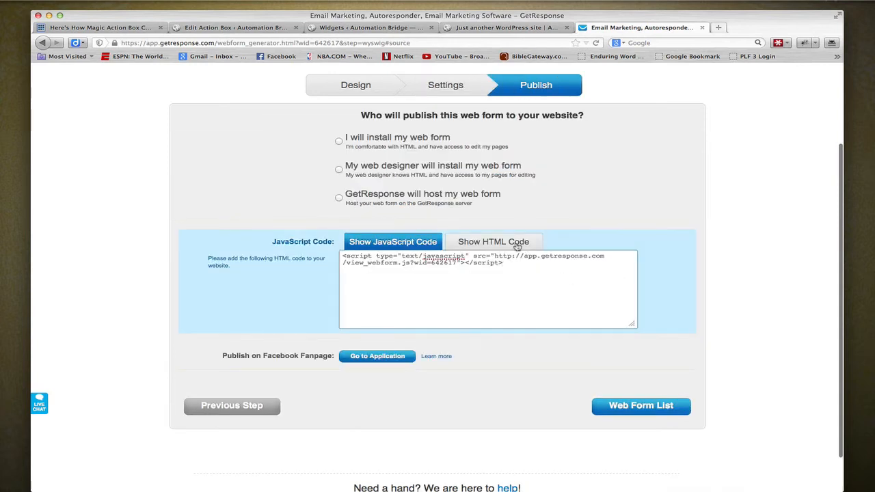
# - Copy the web form's full HTML code with the Include css styles option switched off
pyautogui.click(517, 248)
pyautogui.click(525, 345)
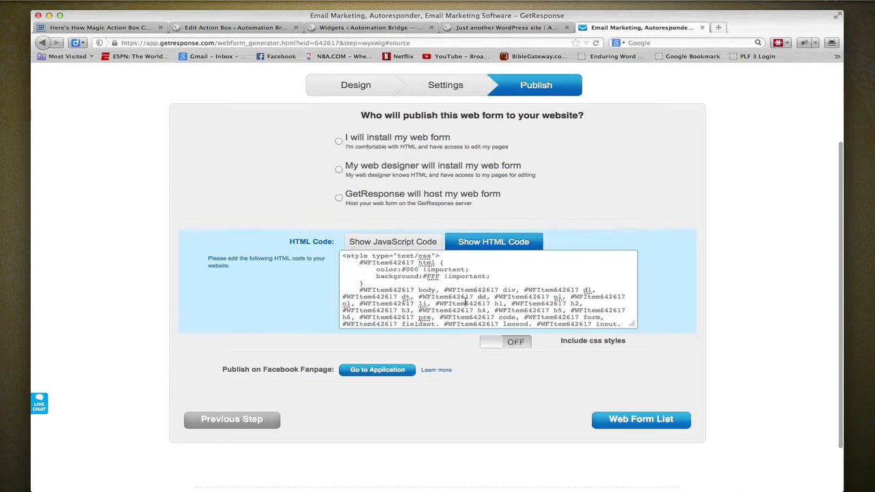
pyautogui.click(466, 300)
# - In the WordPress action box editor, empty the processed form code and replace the Opt In Form Code with the copied GetResponse HTML
pyautogui.click(369, 31)
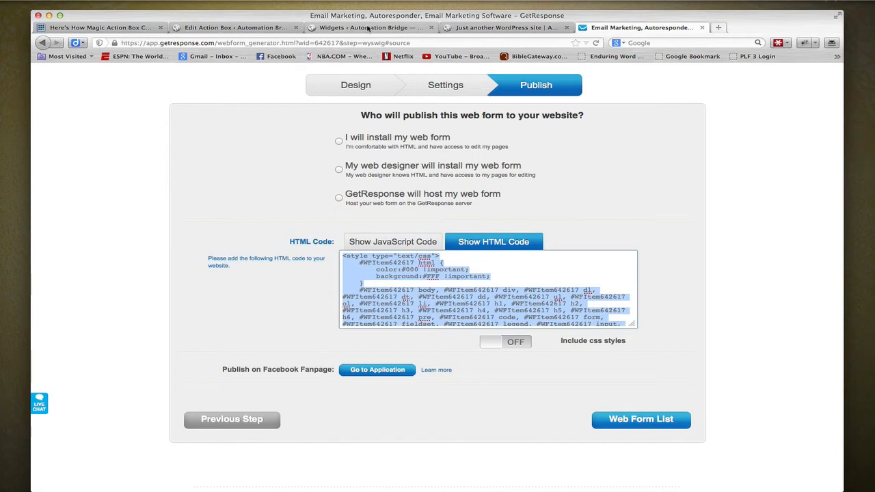
pyautogui.click(251, 31)
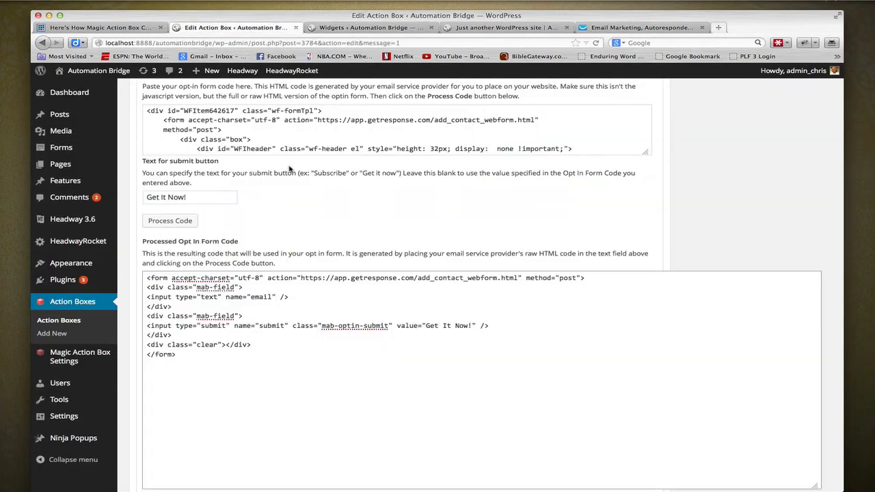
pyautogui.scroll(3, 278, 456)
pyautogui.click(284, 470)
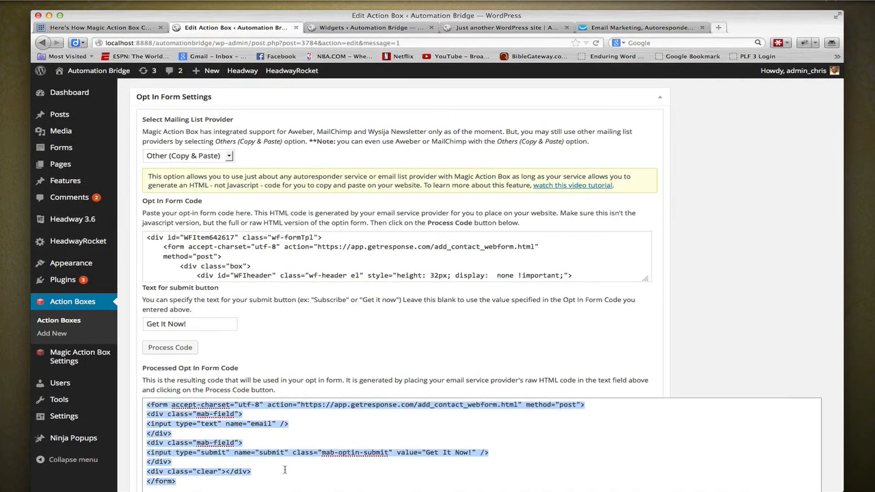
pyautogui.press('BackSpace')
pyautogui.click(287, 261)
pyautogui.press('super+a')
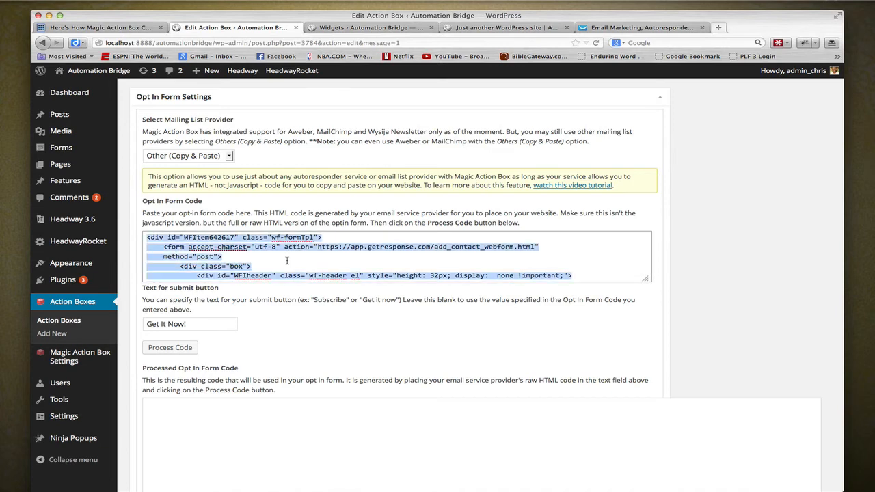
pyautogui.press('BackSpace')
pyautogui.press('super+v')
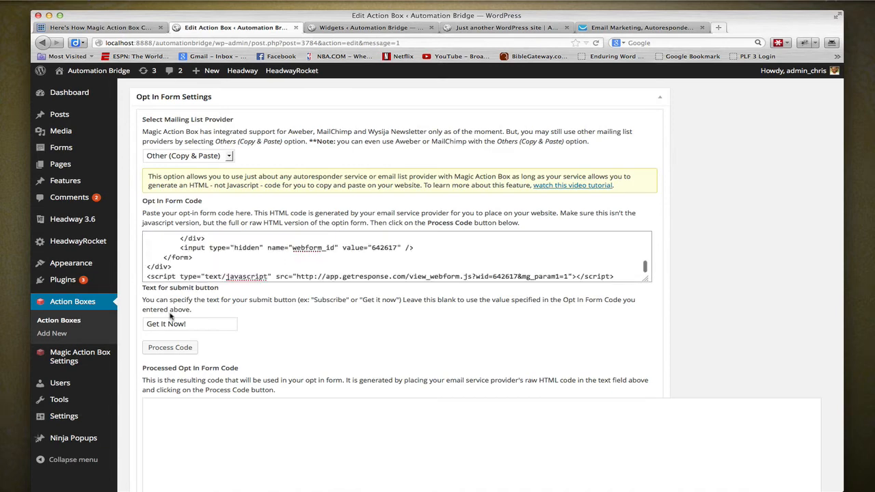
# - Process the pasted opt-in form code and check the email input's value in the resulting code
pyautogui.click(170, 347)
pyautogui.scroll(-3, 361, 333)
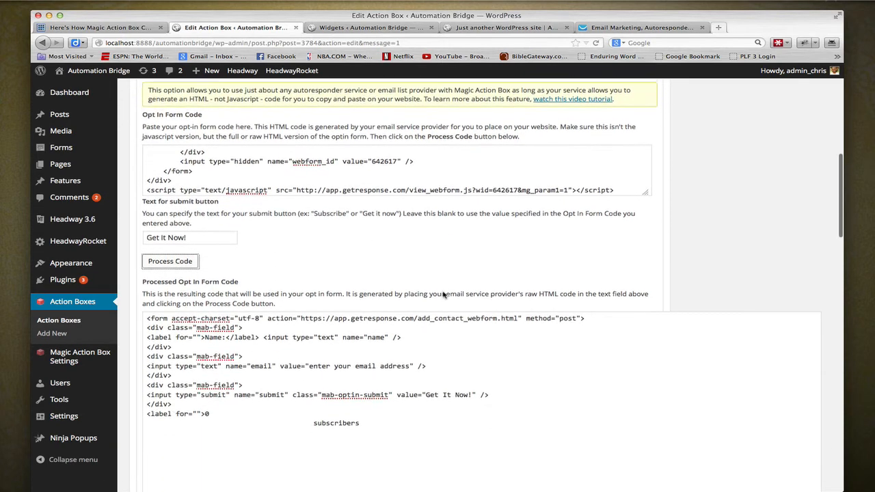
pyautogui.scroll(-1, 453, 397)
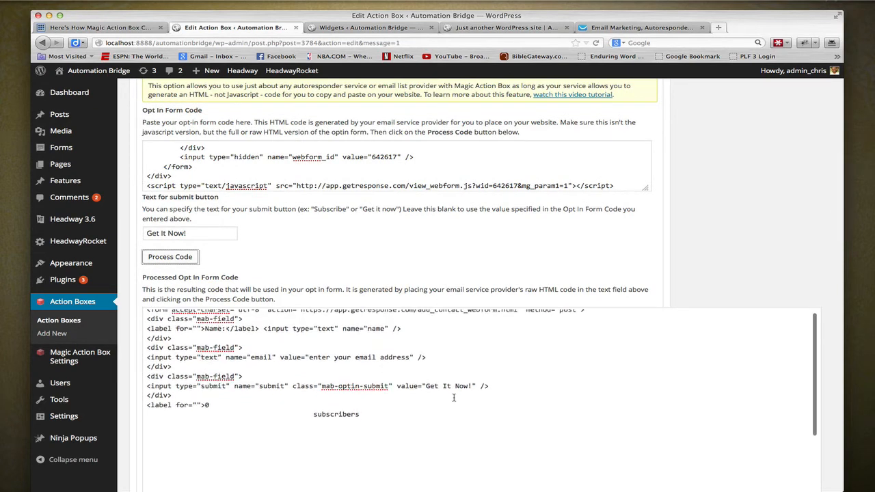
pyautogui.scroll(1, 454, 397)
pyautogui.scroll(-1, 804, 207)
pyautogui.scroll(-1, 804, 206)
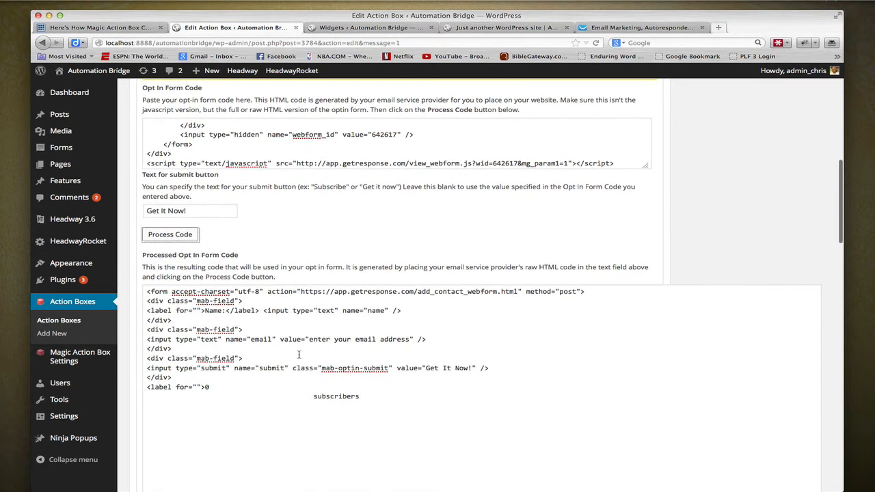
pyautogui.moveTo(309, 339); pyautogui.dragTo(417, 340)
pyautogui.click(479, 335)
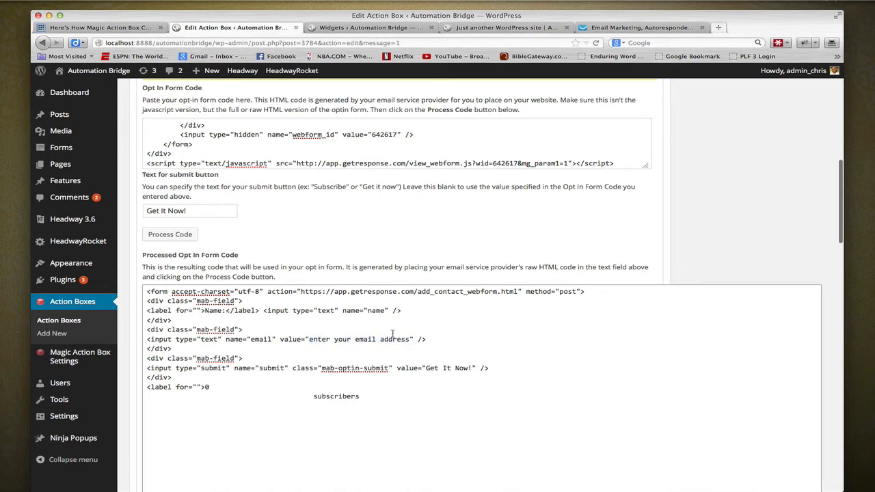
# - Delete the trailing label block with the subscribers, privacy and GetResponse text, including its hidden webform_id input, from the processed code
pyautogui.scroll(-5, 406, 362)
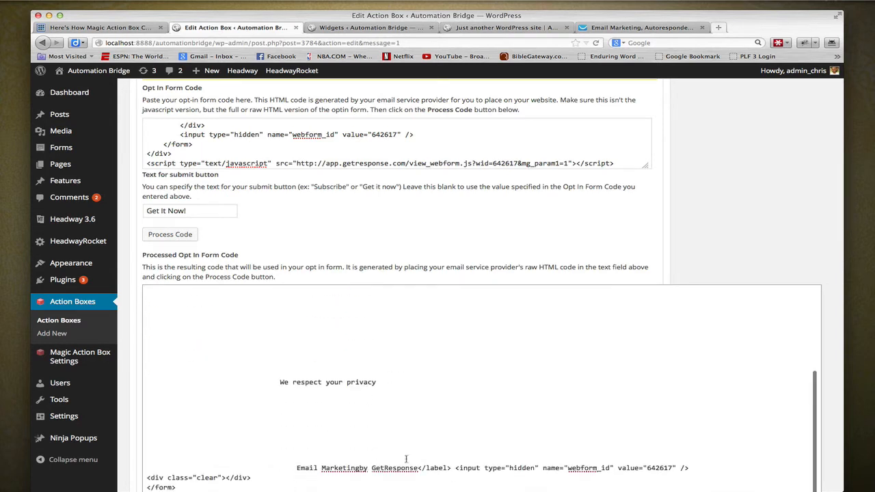
pyautogui.moveTo(722, 470); pyautogui.dragTo(142, 387)
pyautogui.press('BackSpace')
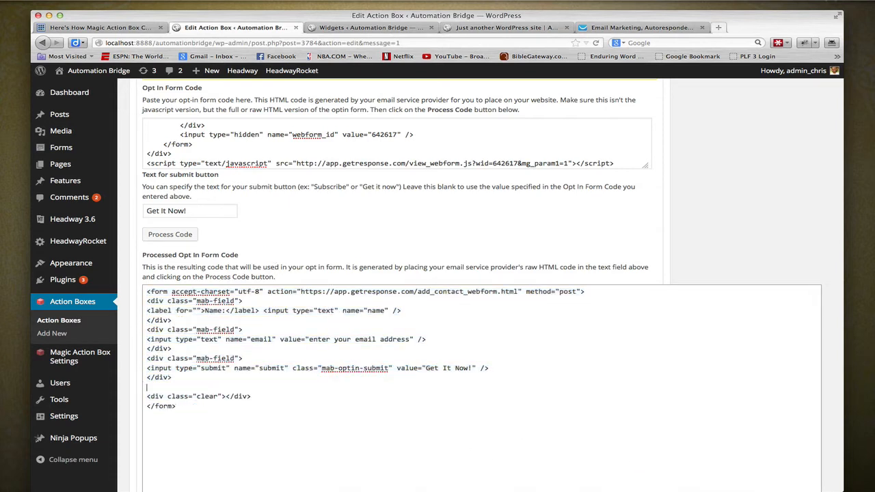
pyautogui.press('BackSpace')
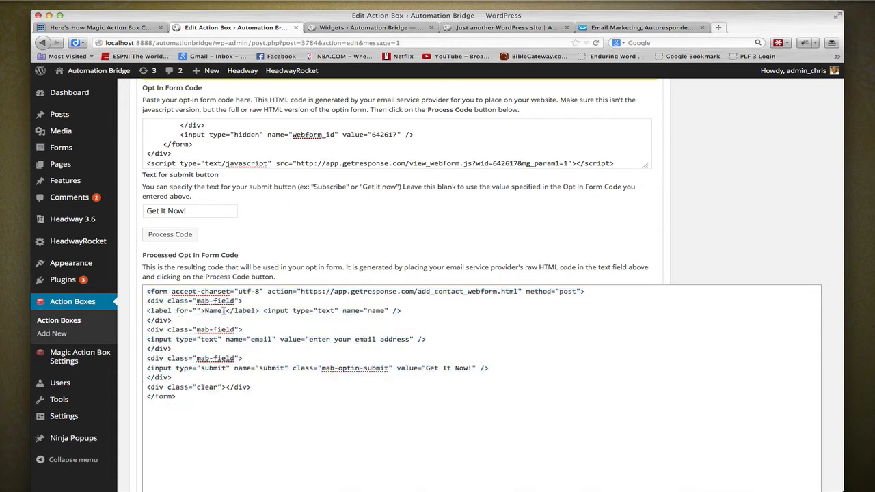
# - Delete the whole Name field block, including its mab-field div, from the processed form code
pyautogui.click(224, 310)
pyautogui.write(':')
pyautogui.moveTo(181, 320); pyautogui.dragTo(139, 304)
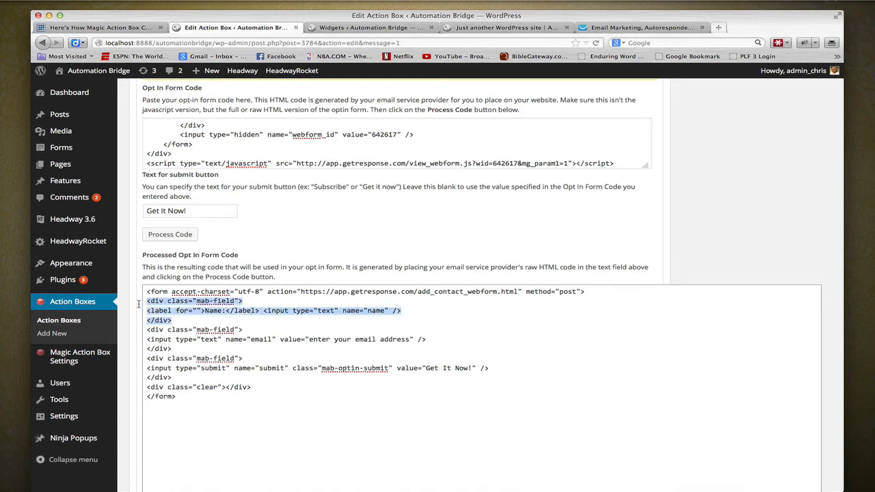
pyautogui.press('BackSpace')
pyautogui.press('BackSpace')
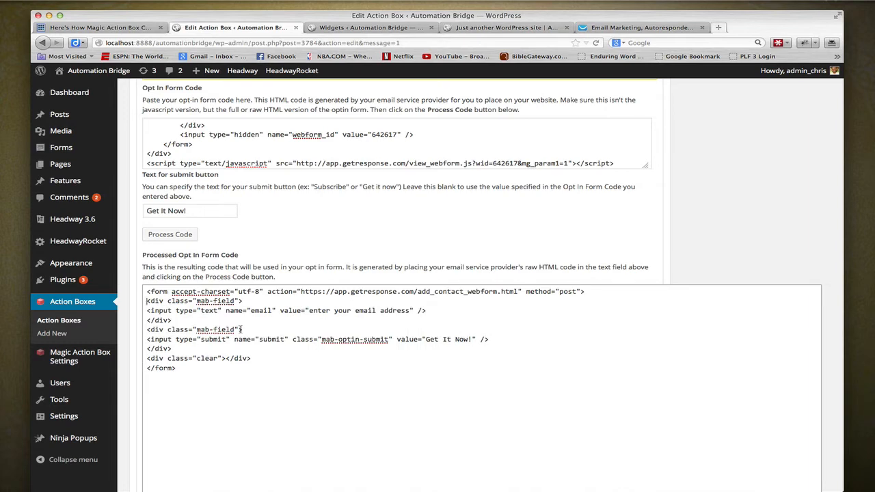
# - Save the Sidebar Action box with the cleaned-up form code
pyautogui.scroll(5, 753, 259)
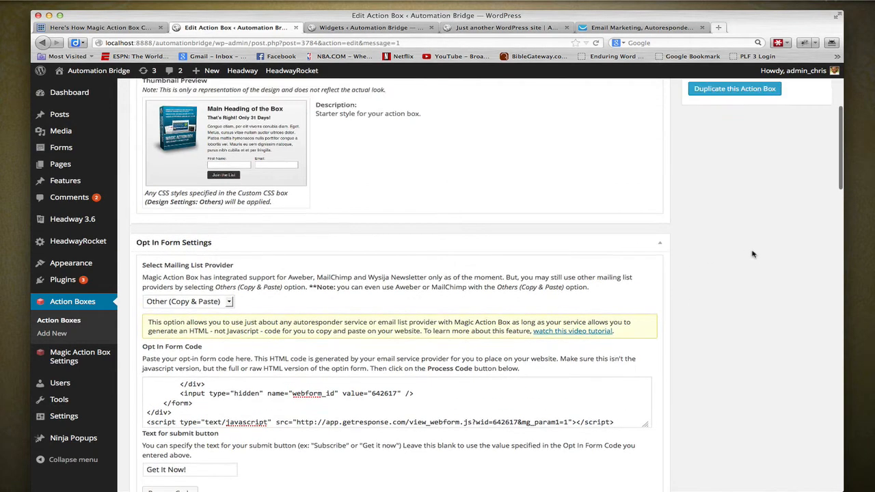
pyautogui.scroll(4, 752, 254)
pyautogui.click(810, 205)
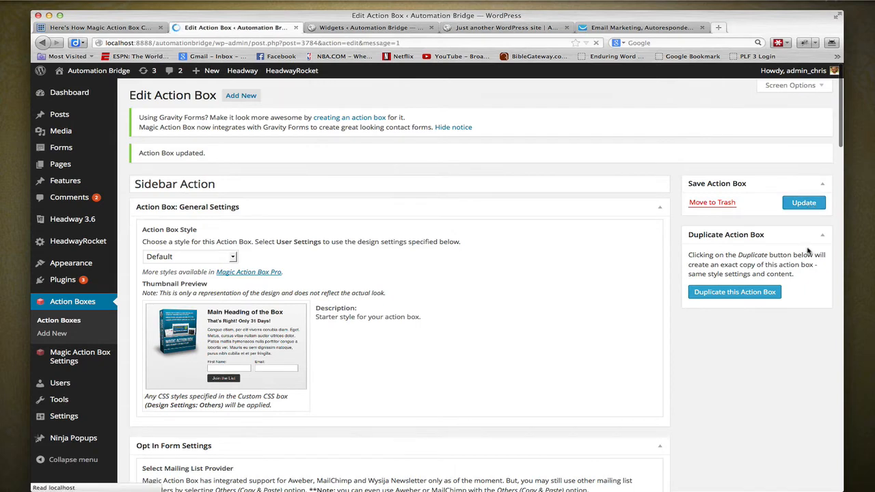
# - Reload the blog page and test the sidebar box's email field by replacing its text with "dfadfadsf"
pyautogui.click(489, 29)
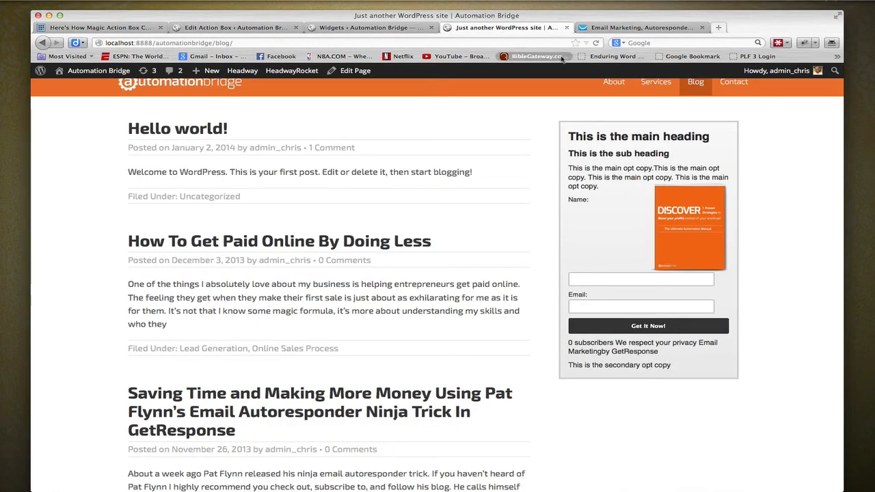
pyautogui.click(595, 43)
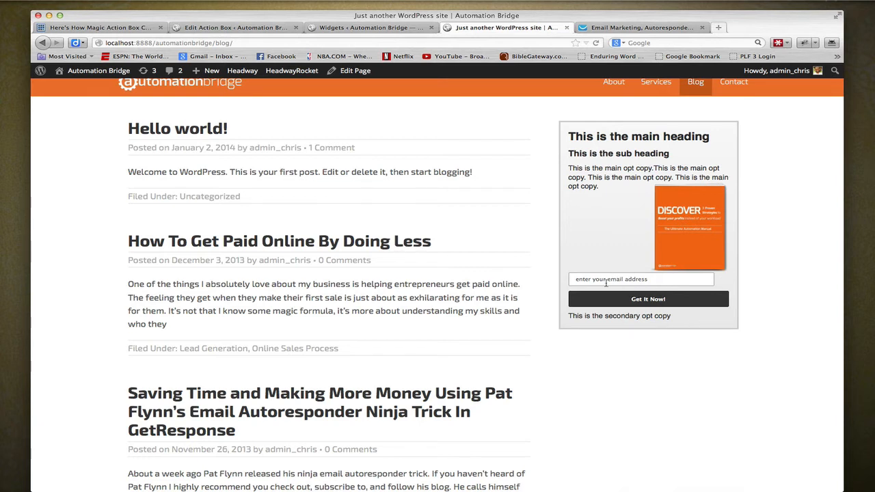
pyautogui.tripleClick(653, 279)
pyautogui.write('dfadfadsf')
# - In the action box's processed form code, change the email input's value attribute name to placeholder
pyautogui.click(380, 28)
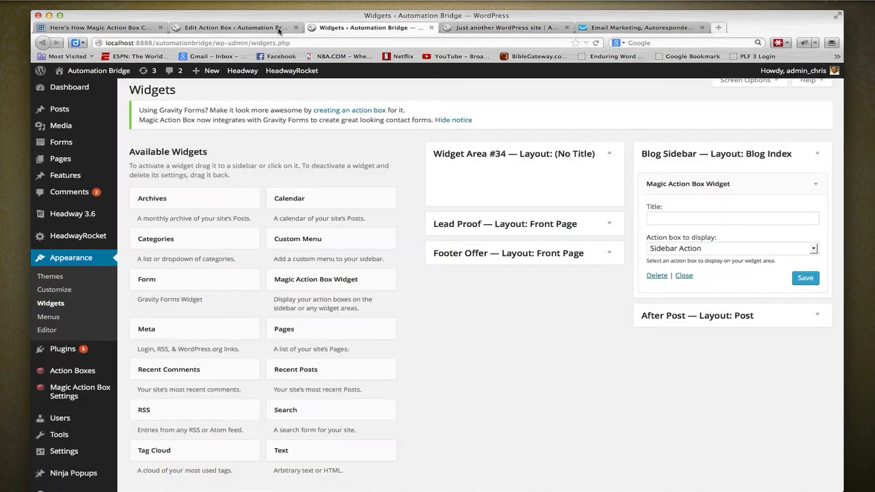
pyautogui.click(235, 28)
pyautogui.scroll(-10, 335, 353)
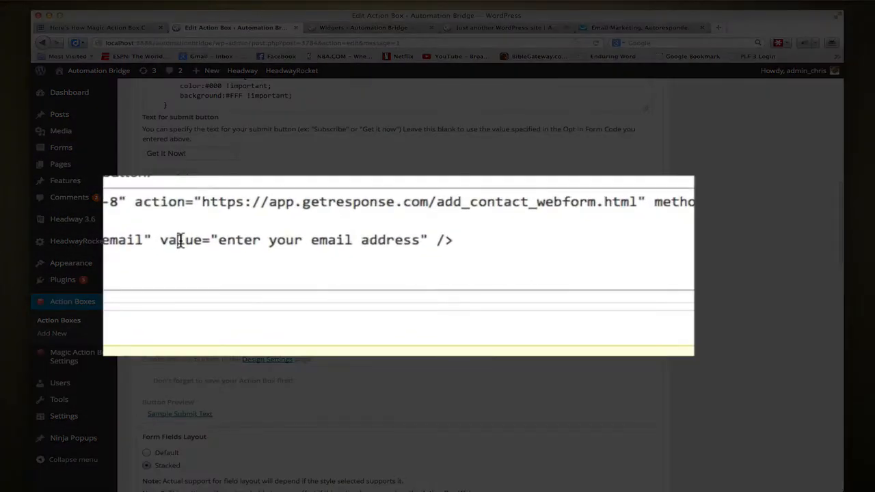
pyautogui.doubleClick(290, 253)
pyautogui.write('placehold')
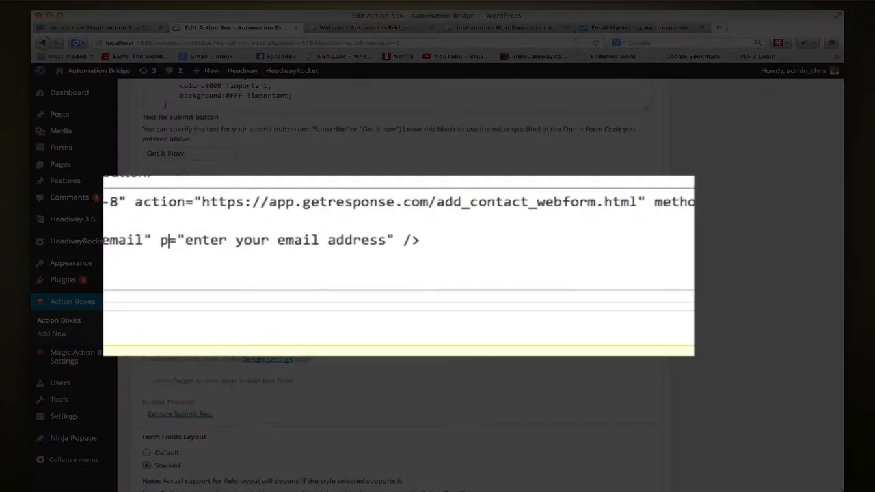
pyautogui.write('er')
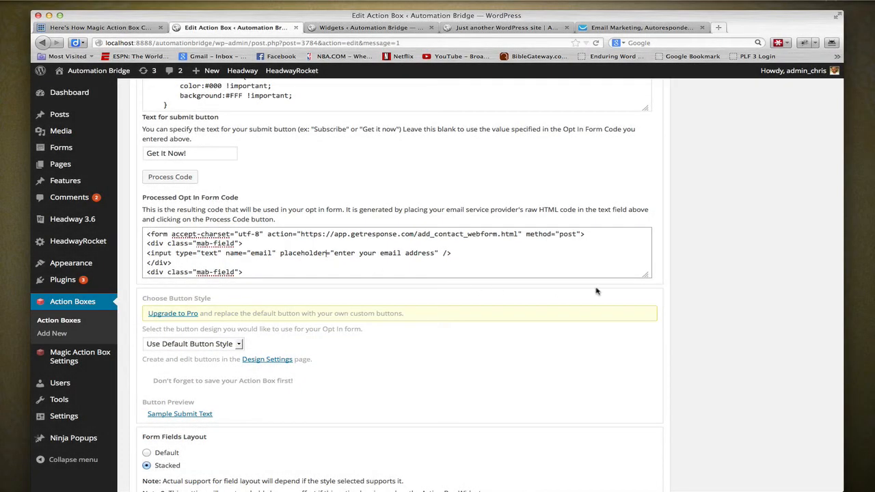
# - In the Main Opt In Copy's HTML source, move the copy text from before the linked 3D-Manual image to after it
pyautogui.scroll(-10, 663, 297)
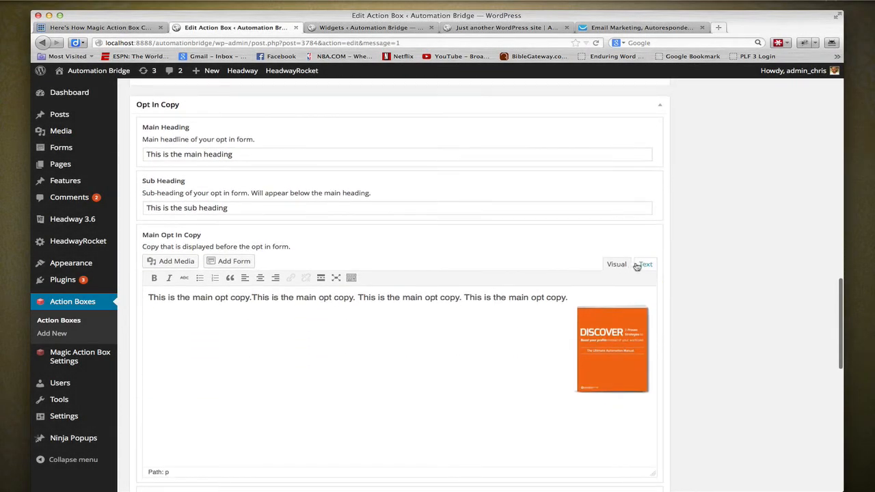
pyautogui.click(640, 267)
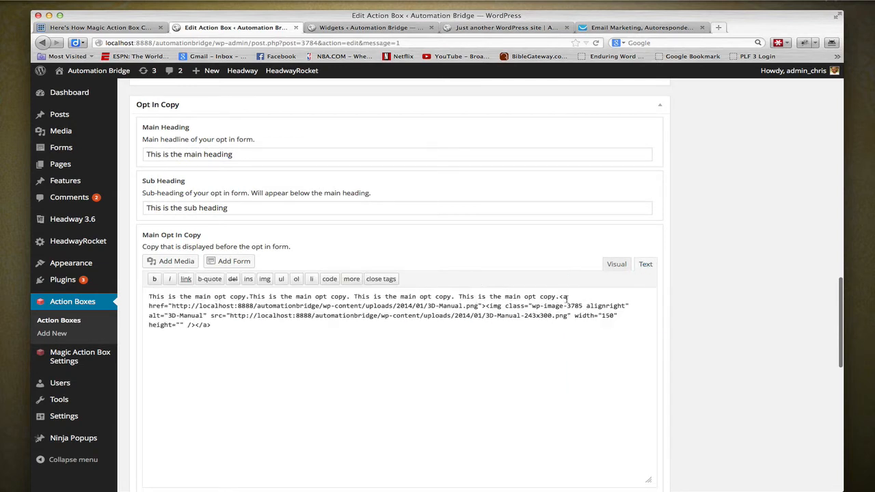
pyautogui.moveTo(559, 297); pyautogui.dragTo(147, 299)
pyautogui.press('super+c')
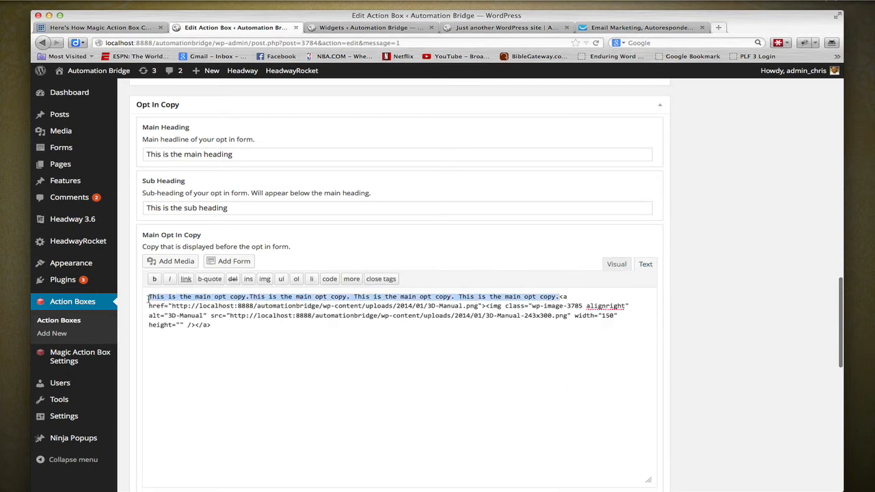
pyautogui.press('BackSpace')
pyautogui.click(237, 318)
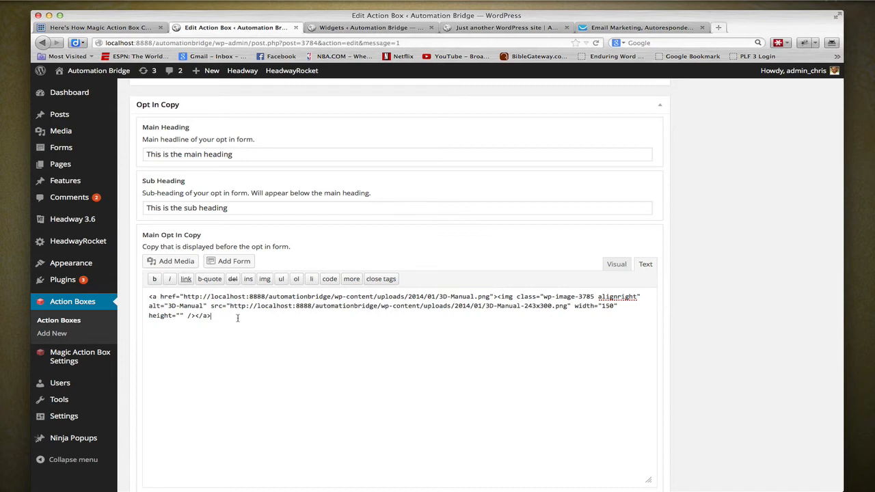
pyautogui.press('super+v')
# - Update the Sidebar Action box to save the placeholder and rearranged opt-in copy
pyautogui.scroll(-3, 726, 323)
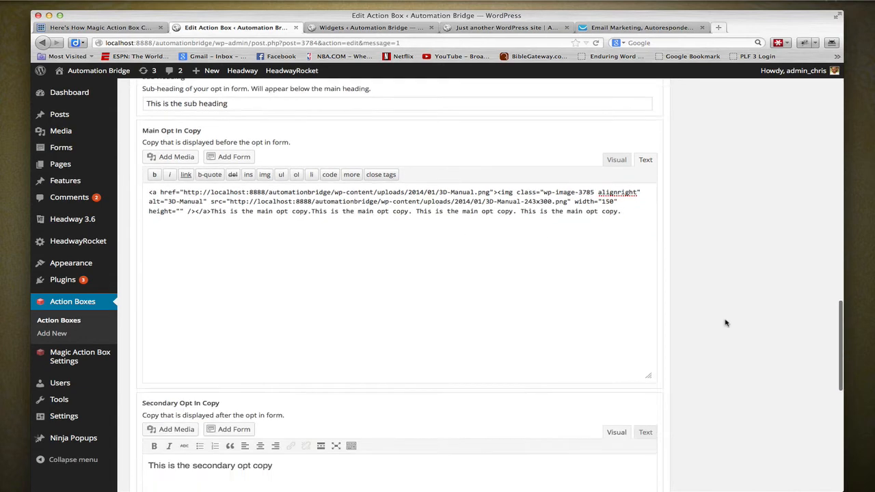
pyautogui.scroll(8, 726, 323)
pyautogui.scroll(10, 726, 323)
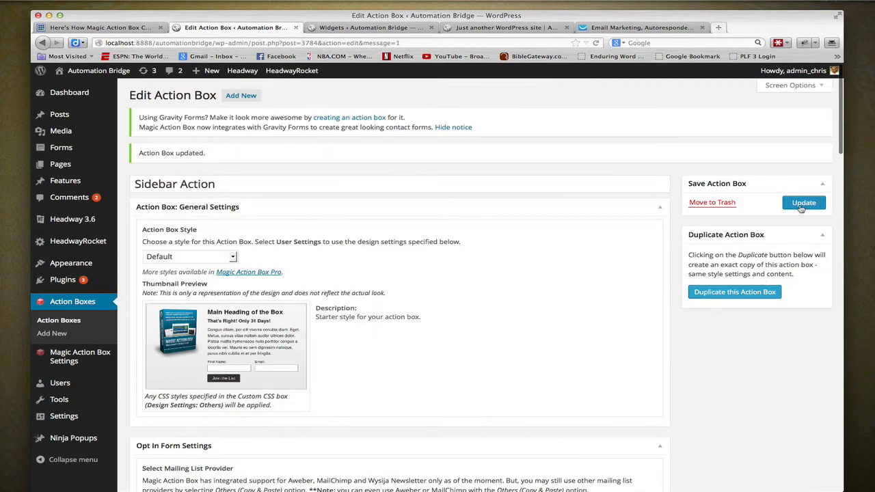
pyautogui.click(801, 209)
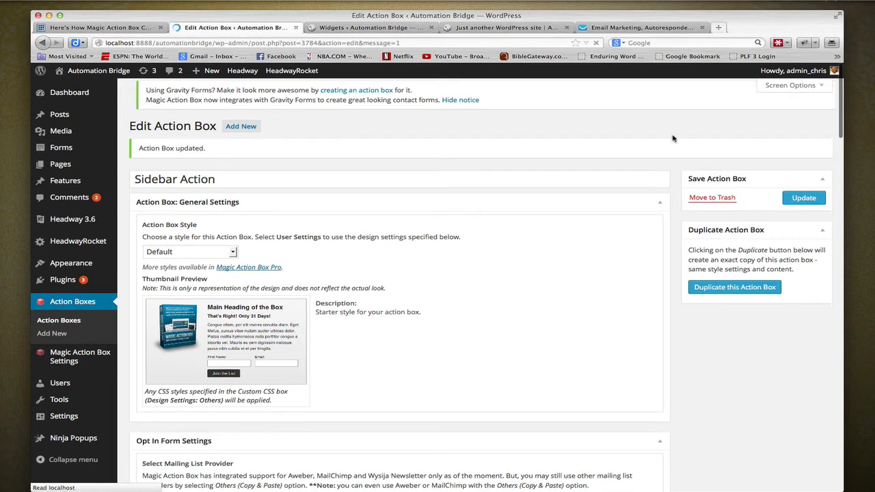
# - Reload the blog page and test the sidebar email placeholder by entering "dfadfa" and erasing it
pyautogui.click(509, 28)
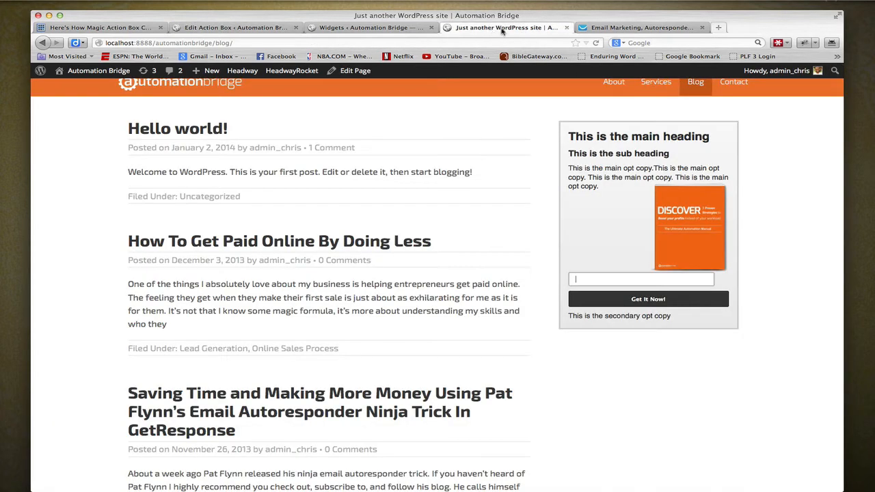
pyautogui.click(597, 43)
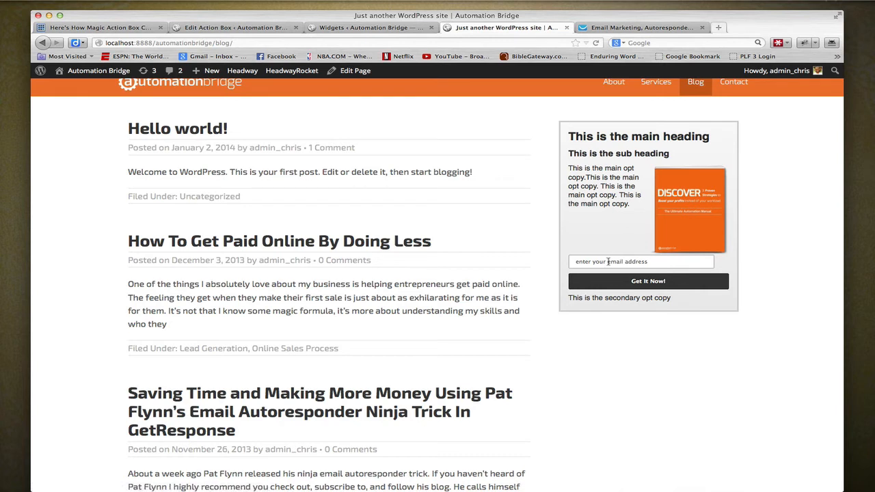
pyautogui.click(598, 262)
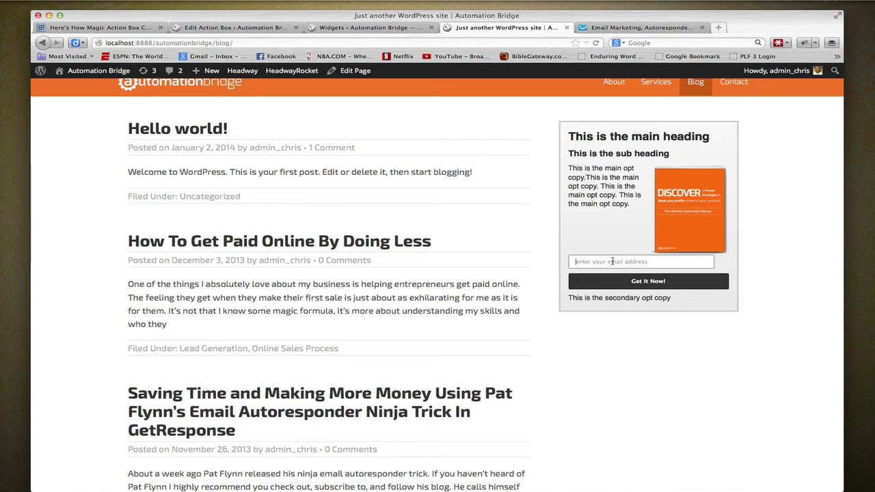
pyautogui.write('dfadfafa')
pyautogui.doubleClick(611, 264)
pyautogui.press('BackSpace')
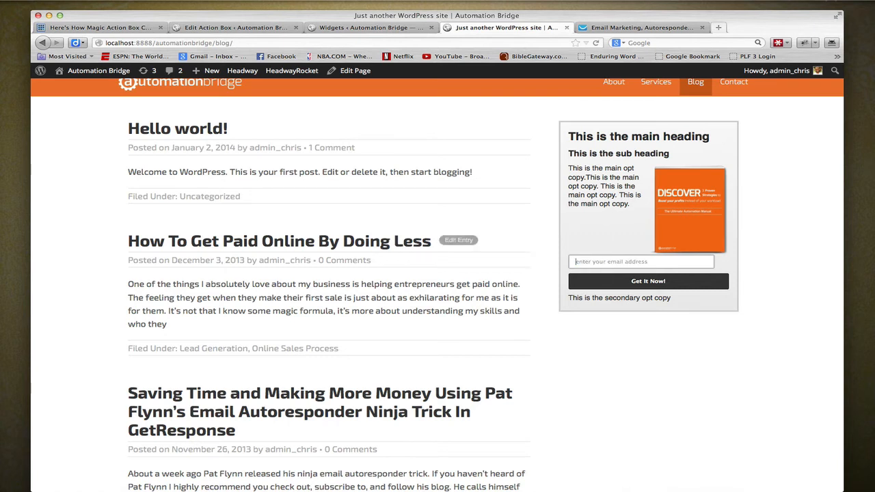
pyautogui.click(789, 289)
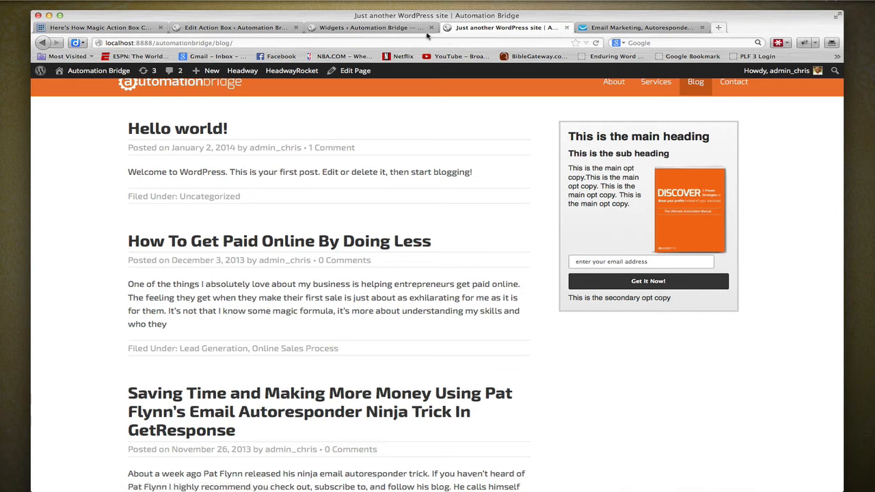
# - Review the Sidebar Action box's main heading and sub heading, and show its Main Opt In Copy in the visual editor
pyautogui.click(204, 28)
pyautogui.scroll(-15, 381, 197)
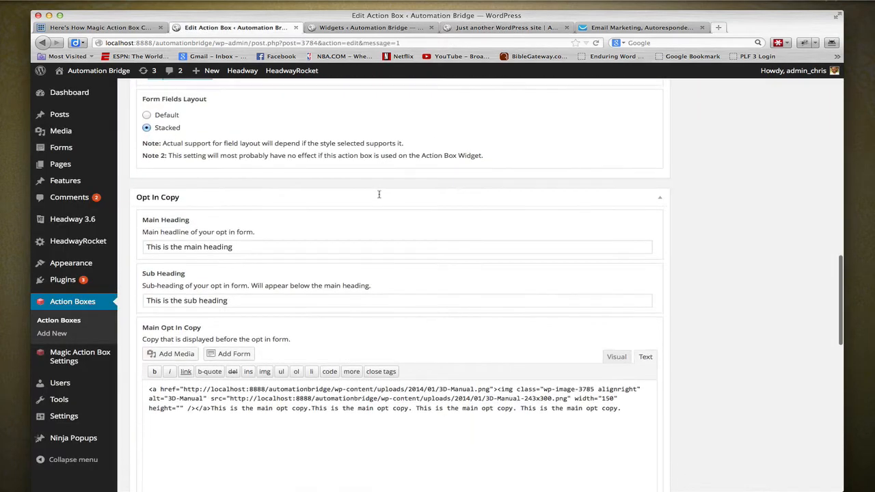
pyautogui.doubleClick(264, 247)
pyautogui.write('heading')
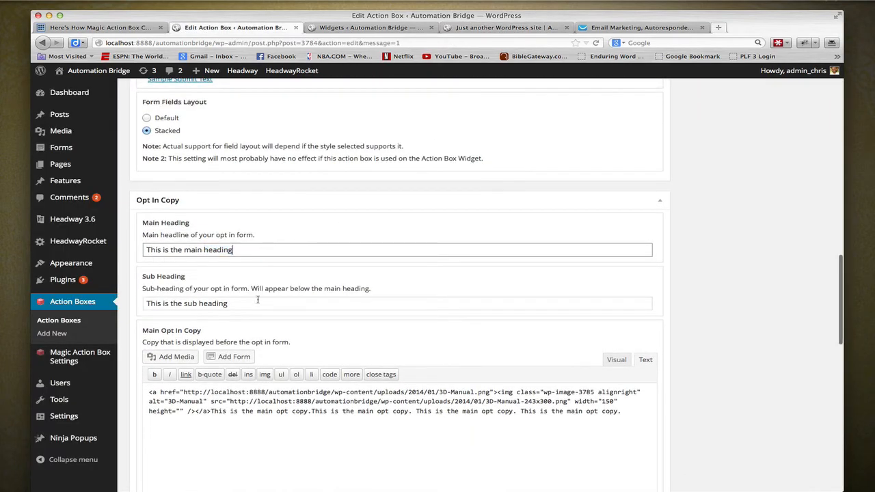
pyautogui.click(262, 304)
pyautogui.scroll(-5, 649, 254)
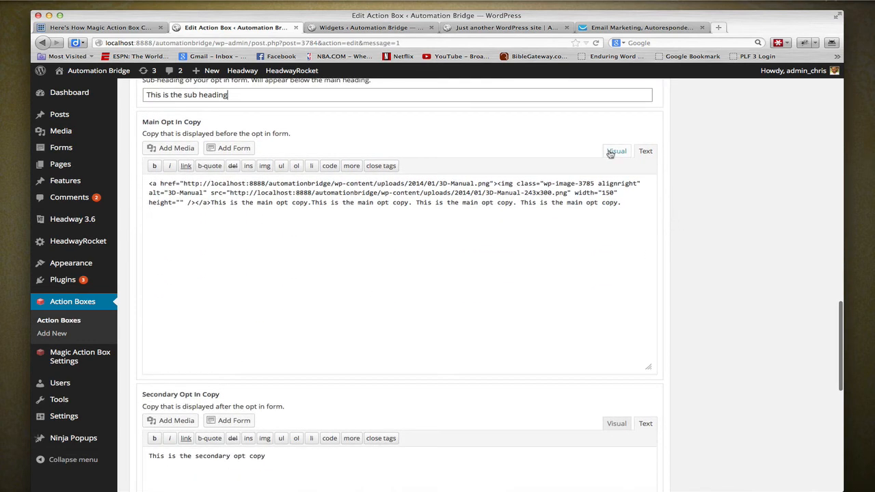
pyautogui.click(617, 151)
pyautogui.scroll(-8, 179, 193)
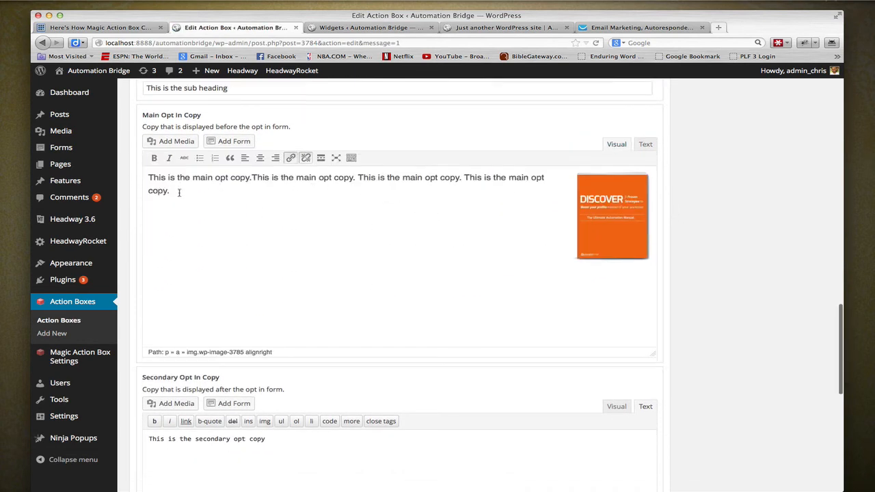
# - Review the action box's Secondary Opt In Copy, Side Content and Custom CSS settings and the available action box styles
pyautogui.scroll(1, 230, 189)
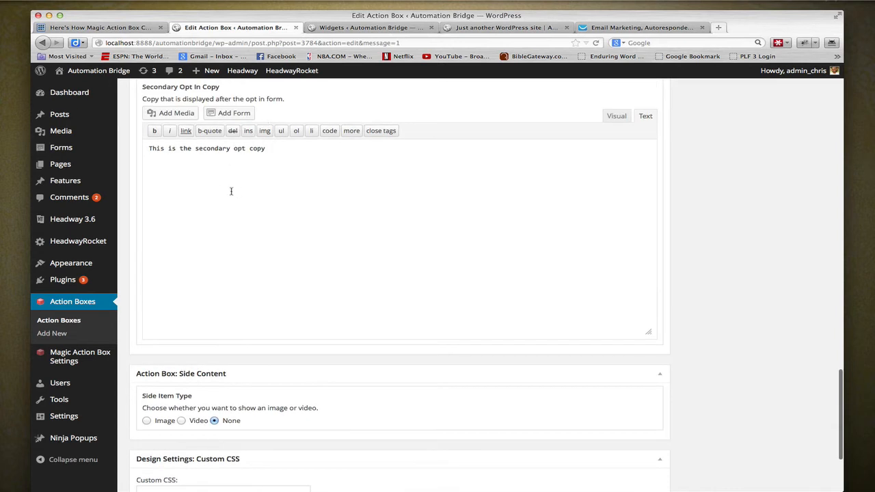
pyautogui.scroll(1, 210, 169)
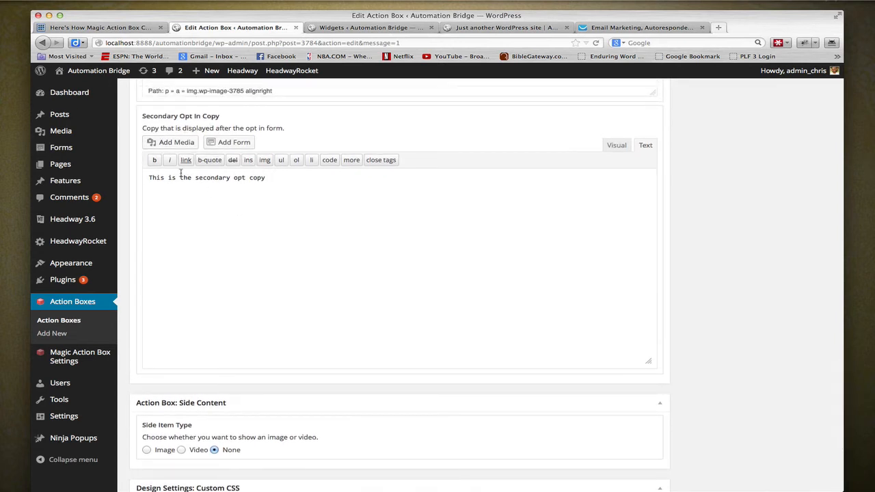
pyautogui.scroll(-4, 453, 222)
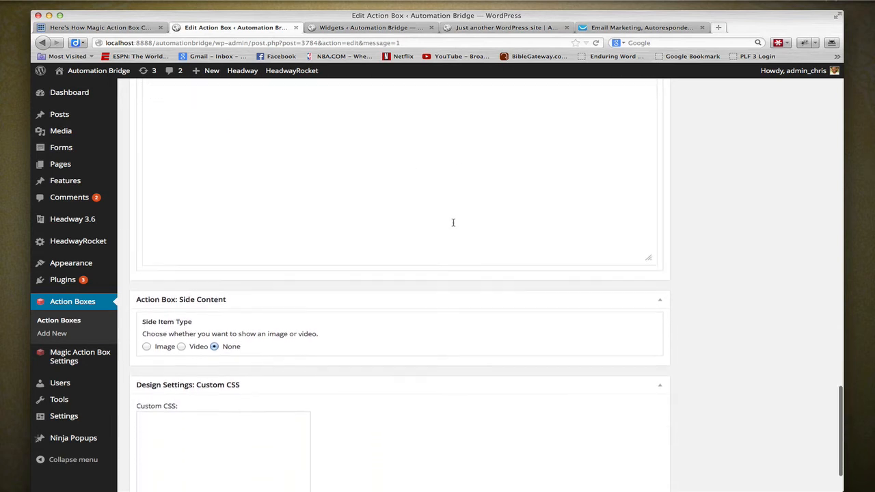
pyautogui.click(181, 381)
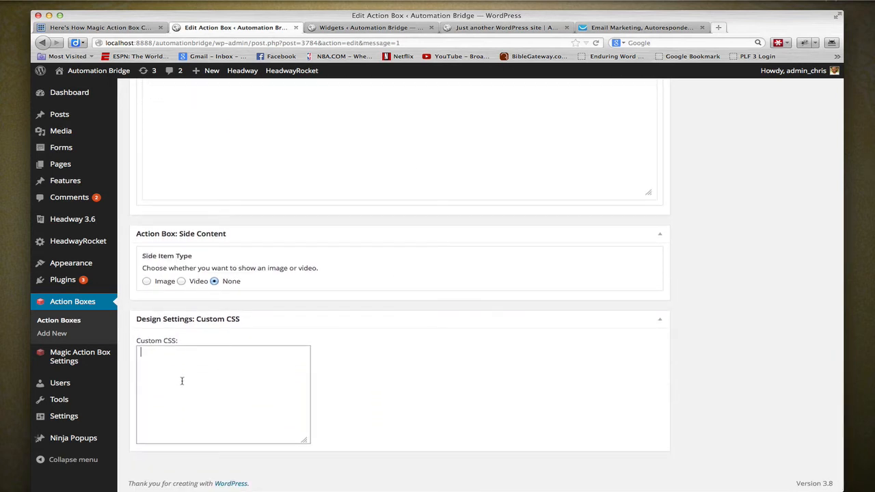
pyautogui.scroll(20, 182, 381)
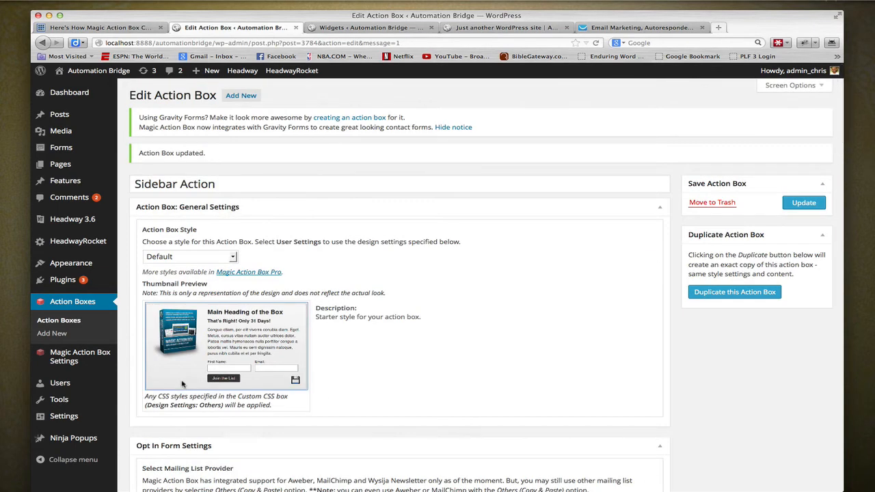
pyautogui.click(231, 257)
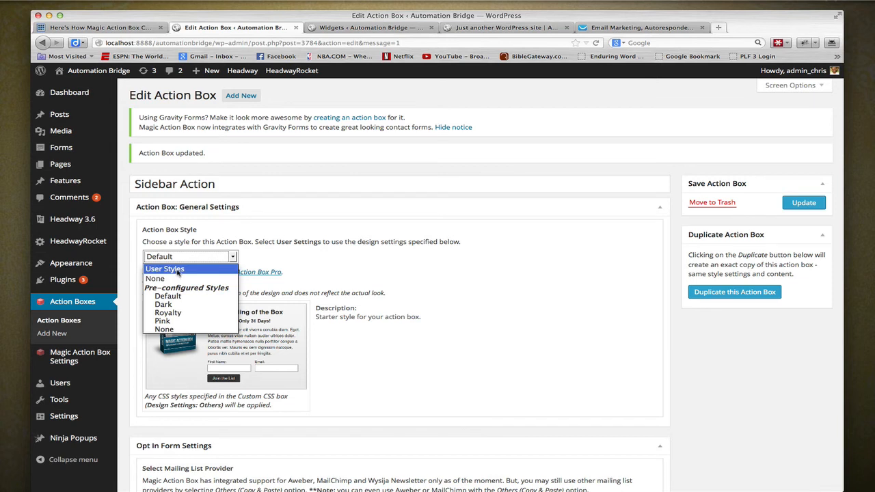
pyautogui.click(299, 258)
# - Open the Magic Action Box main settings in a new tab and examine the Accounts, Default, Pages, Posts and Categories settings
pyautogui.moveTo(58, 369)
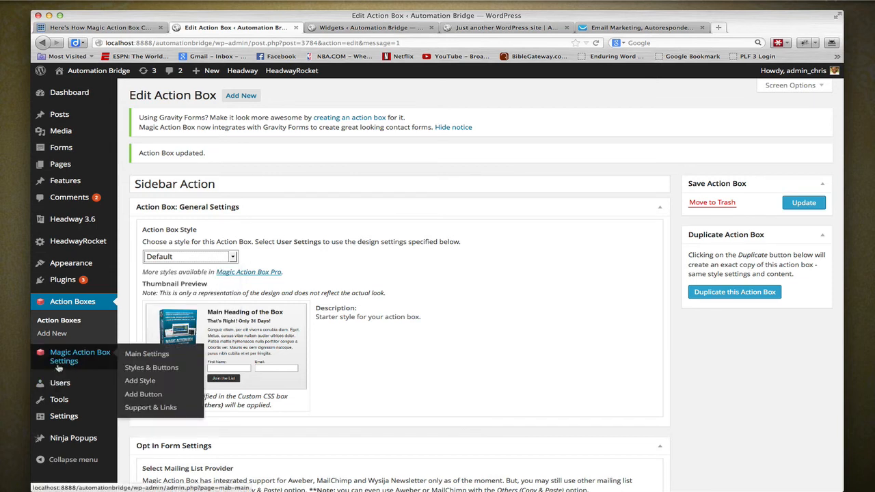
pyautogui.rightClick(131, 355)
pyautogui.click(226, 207)
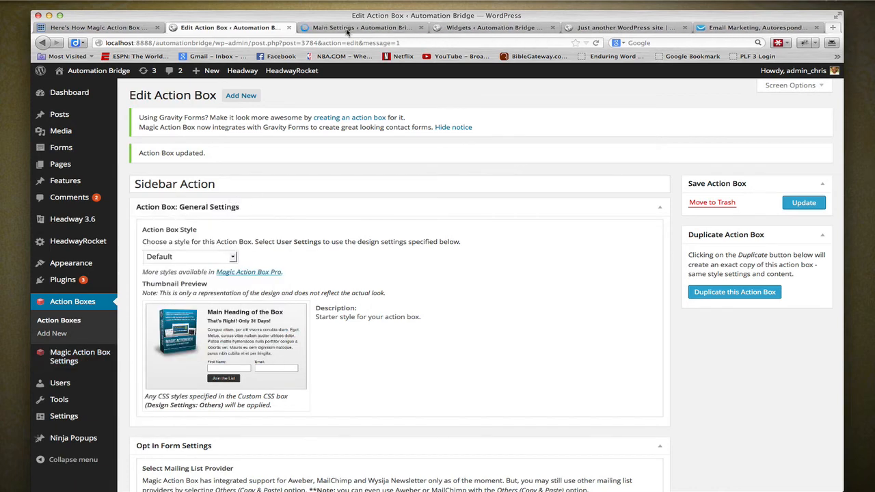
pyautogui.click(352, 29)
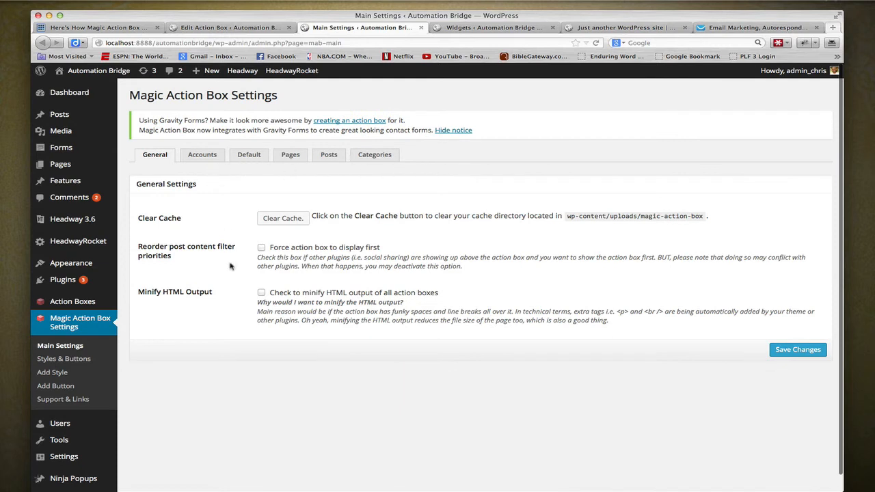
pyautogui.click(203, 156)
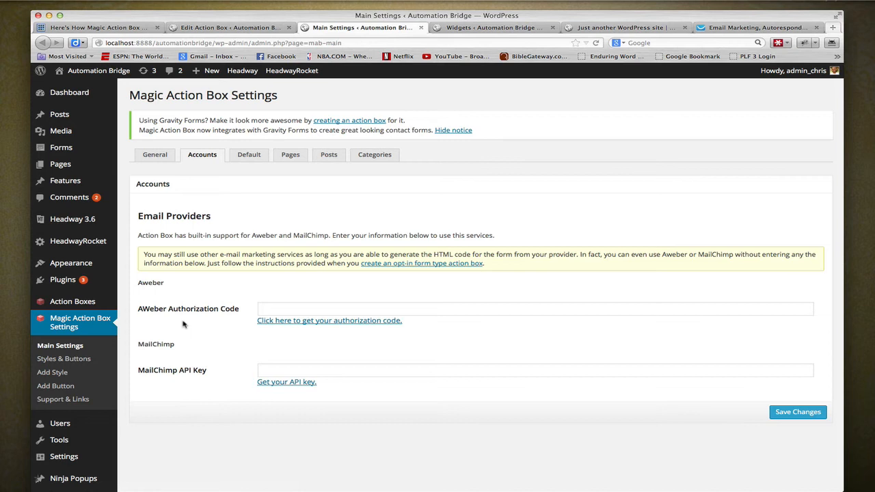
pyautogui.click(252, 157)
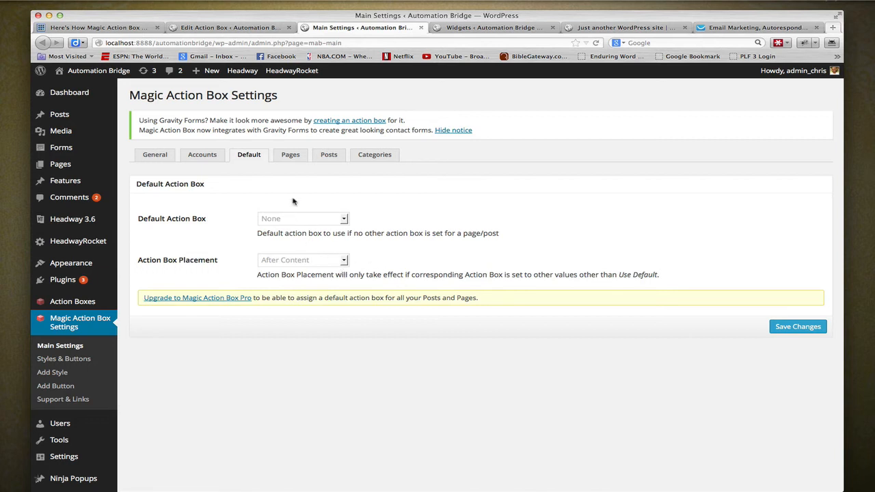
pyautogui.click(289, 162)
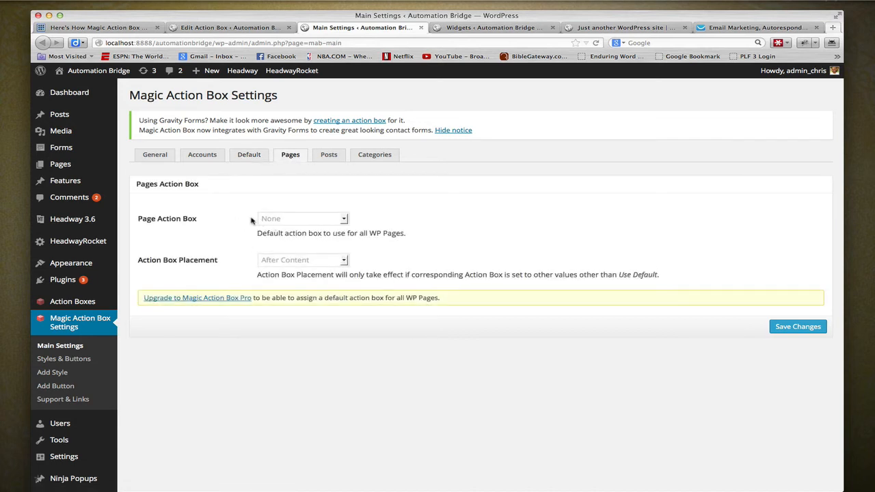
pyautogui.click(330, 155)
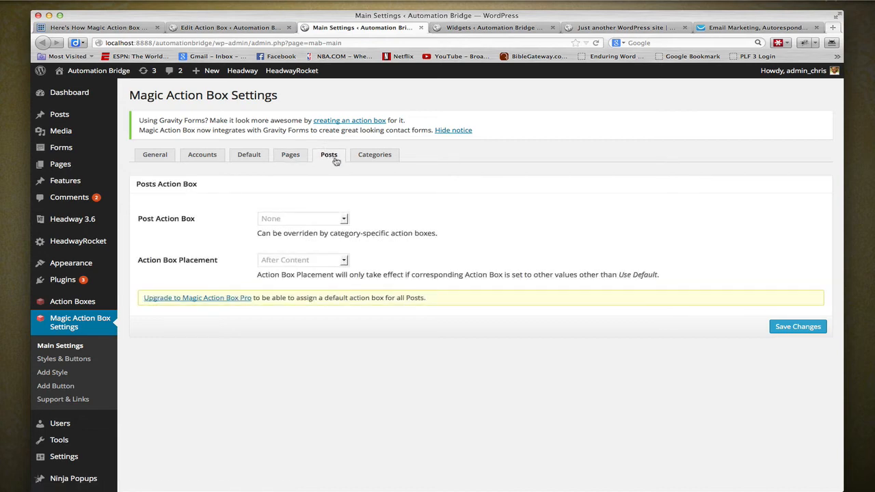
pyautogui.click(364, 155)
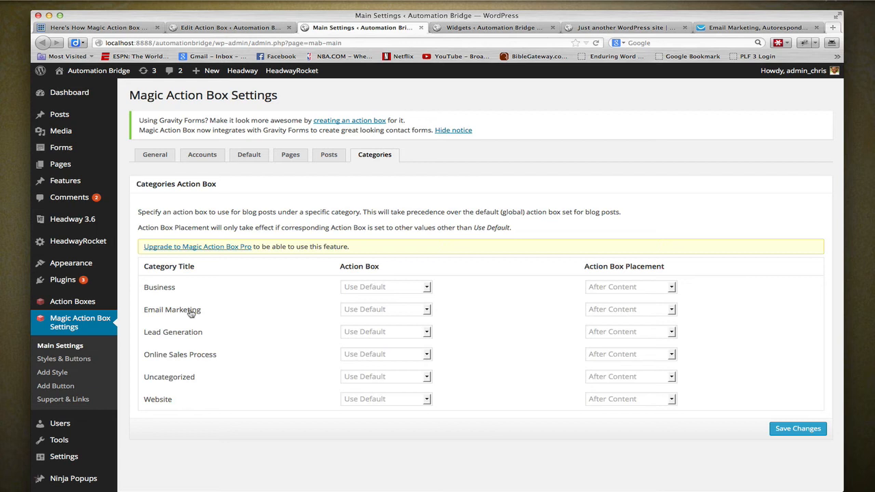
# - Open the Default user style for editing and examine its General, Content Copy, Main Heading, Sub Heading and Form Elements settings
pyautogui.click(87, 361)
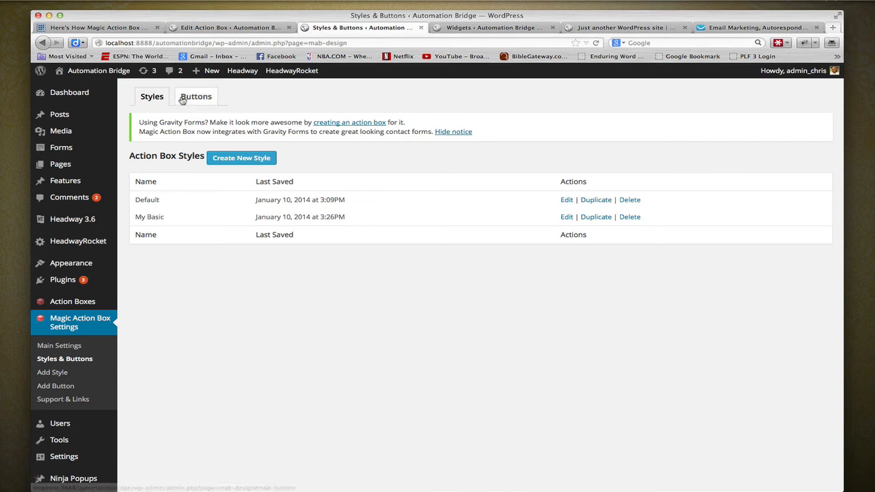
pyautogui.click(569, 202)
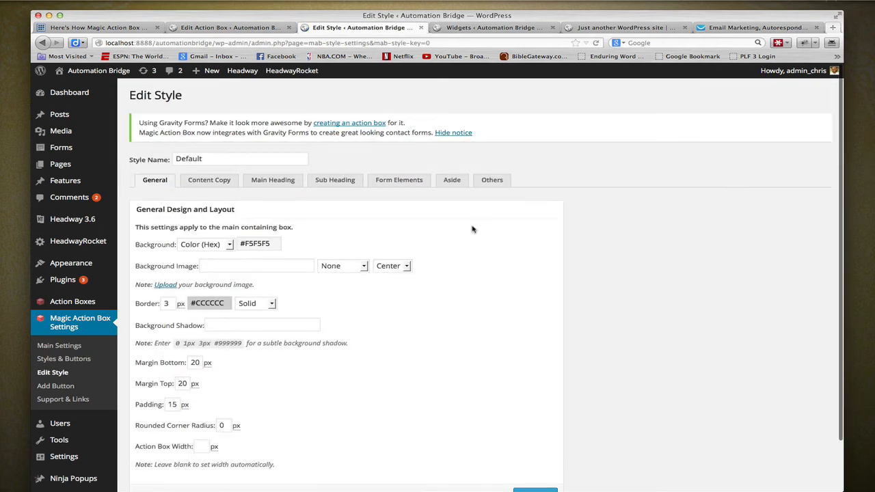
pyautogui.scroll(-2, 236, 287)
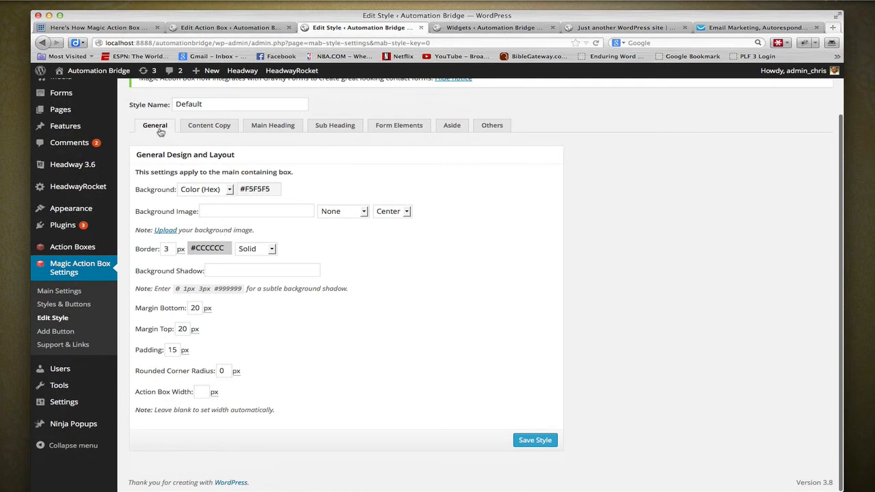
pyautogui.click(209, 125)
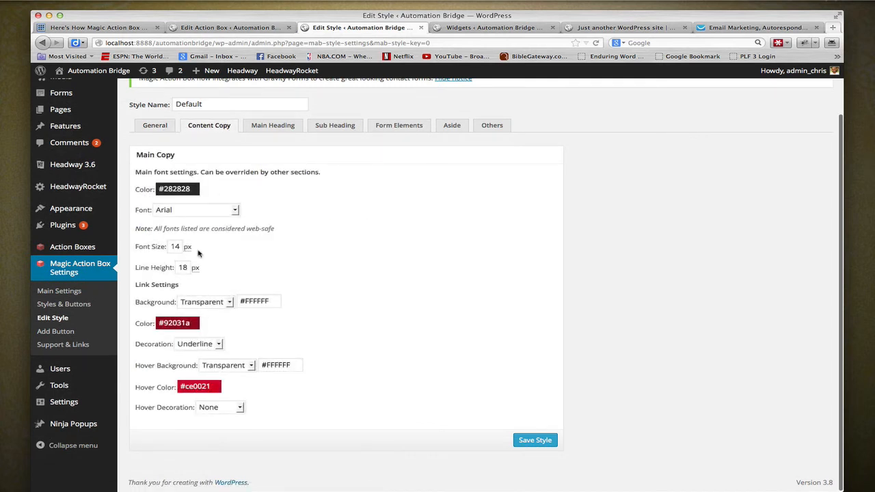
pyautogui.click(272, 127)
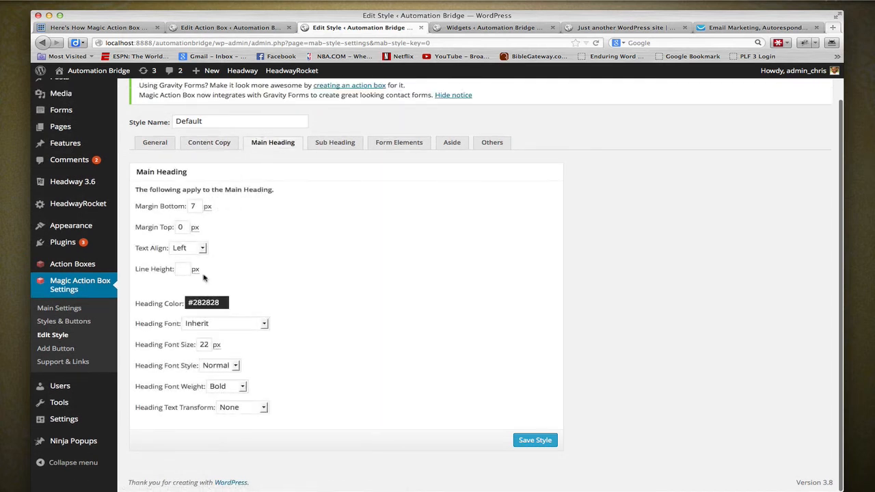
pyautogui.click(334, 144)
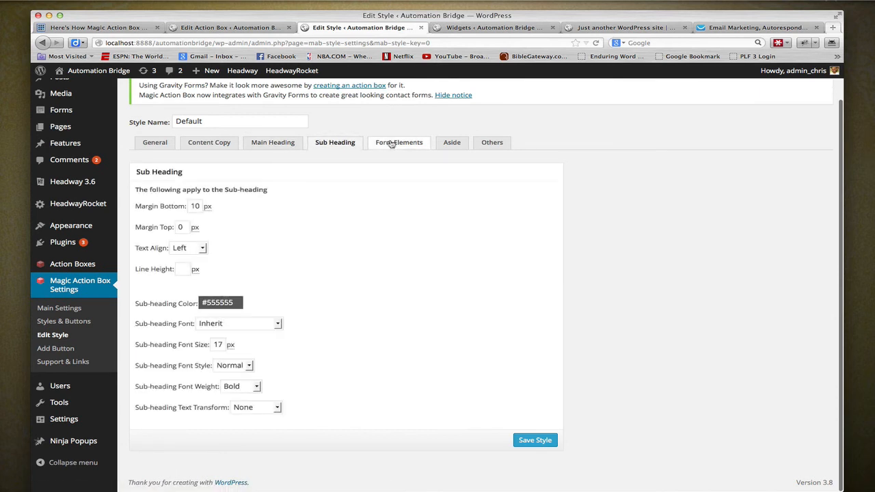
pyautogui.click(391, 143)
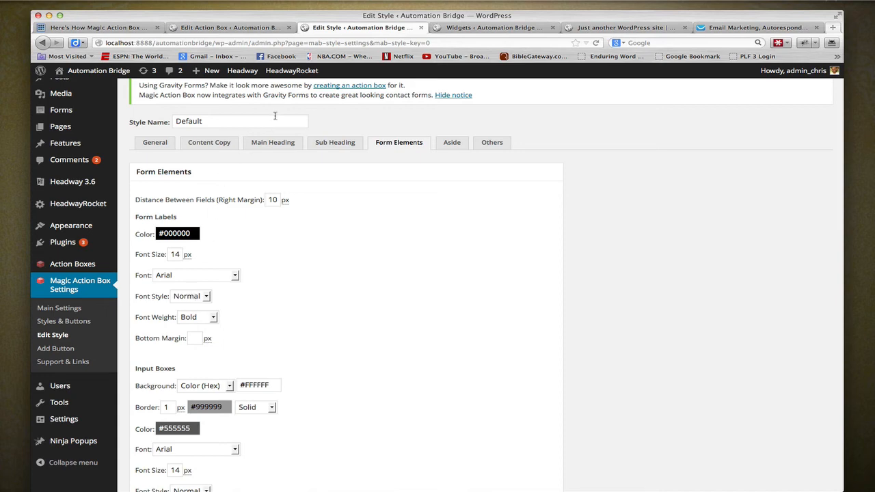
# - Try the My Basic and Default user styles on the Sidebar Action box, and return it to the pre-configured Default style
pyautogui.click(216, 29)
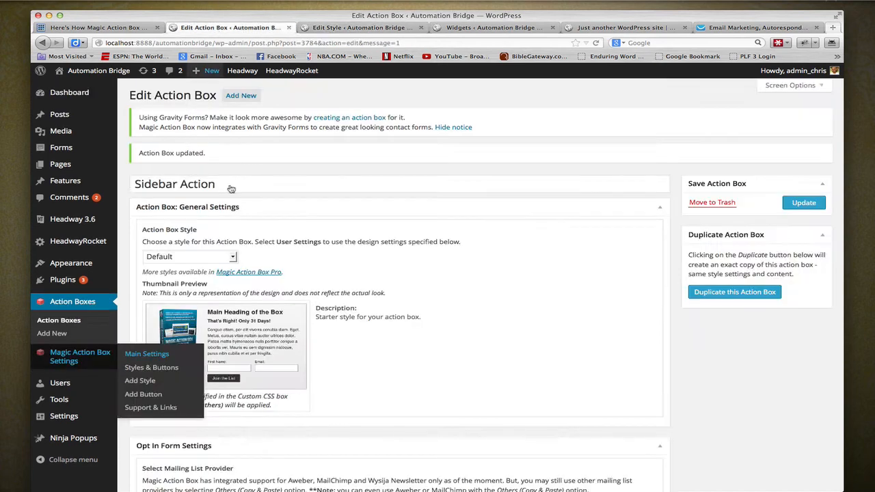
pyautogui.click(219, 258)
pyautogui.click(202, 270)
pyautogui.click(266, 259)
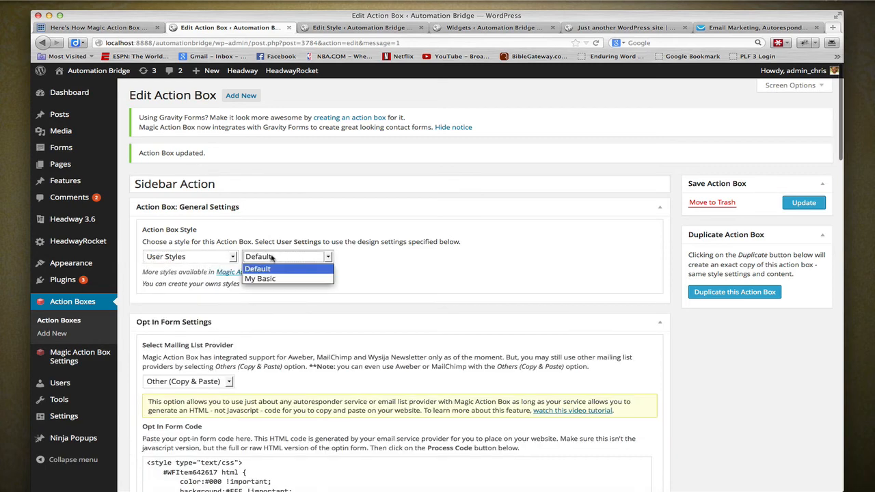
pyautogui.click(281, 279)
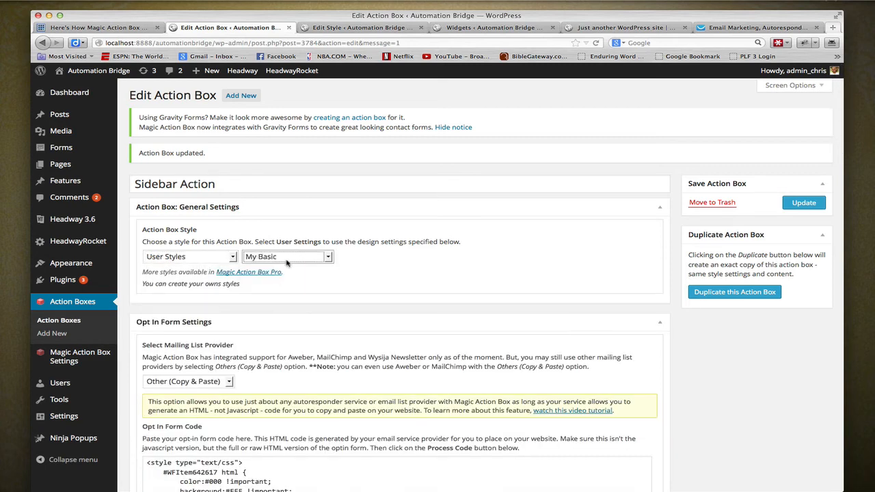
pyautogui.click(287, 261)
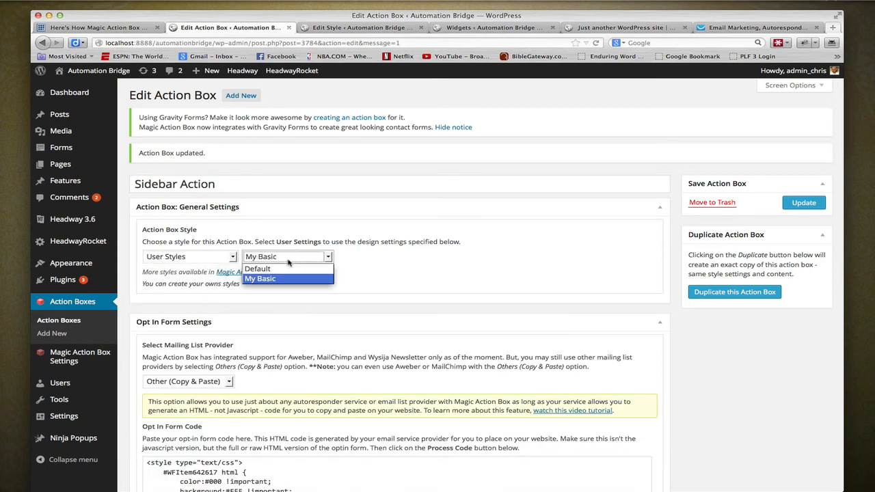
pyautogui.click(298, 267)
pyautogui.click(192, 259)
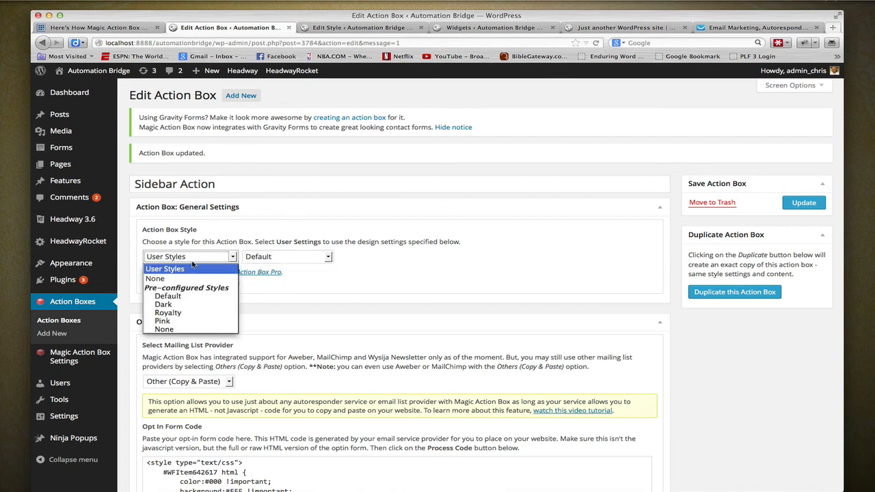
pyautogui.click(190, 298)
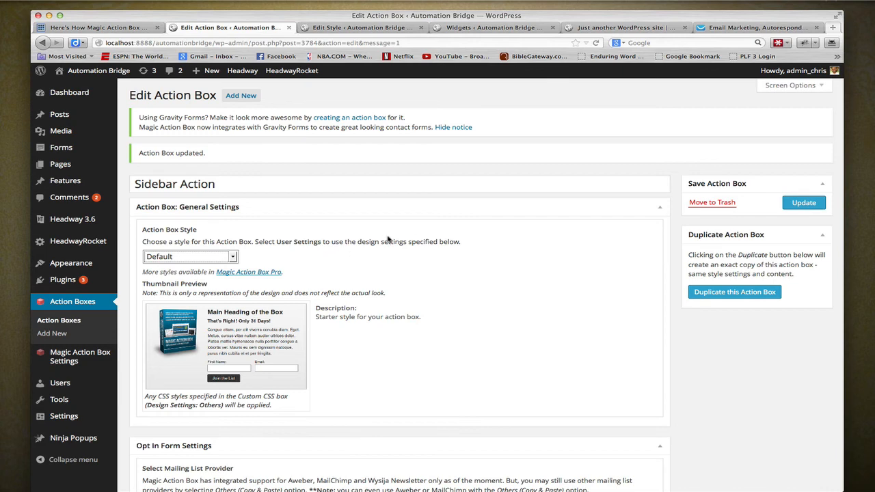
# - Update the Sidebar Action box and reload the blog page to check the sidebar opt-in form
pyautogui.click(804, 205)
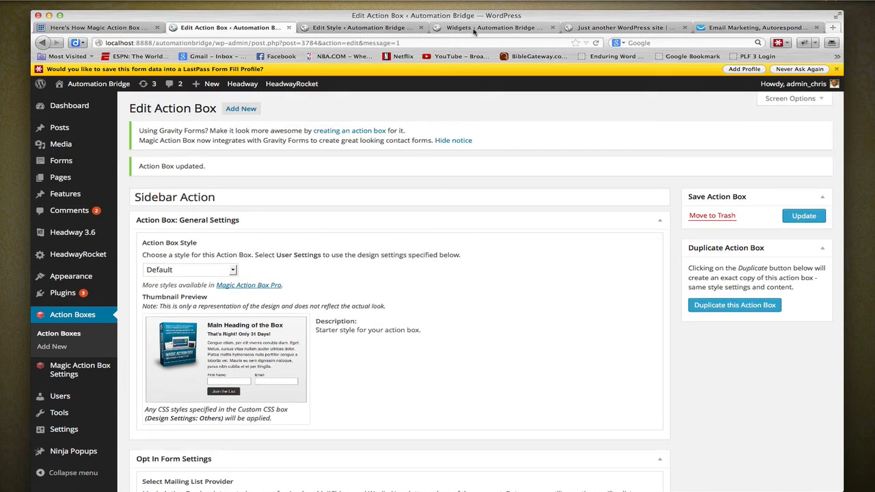
pyautogui.click(589, 31)
pyautogui.click(596, 44)
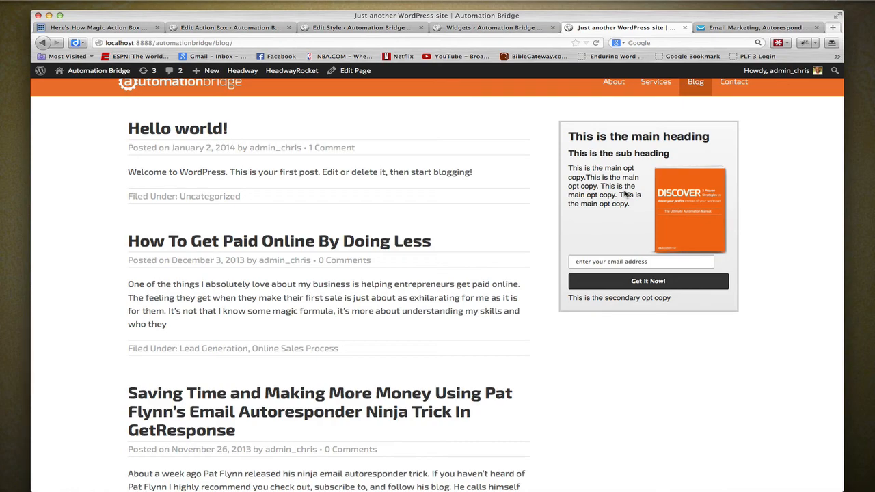
# - Open the post "How To Get Paid Online By Doing Less" and inspect the area below its content
pyautogui.click(322, 242)
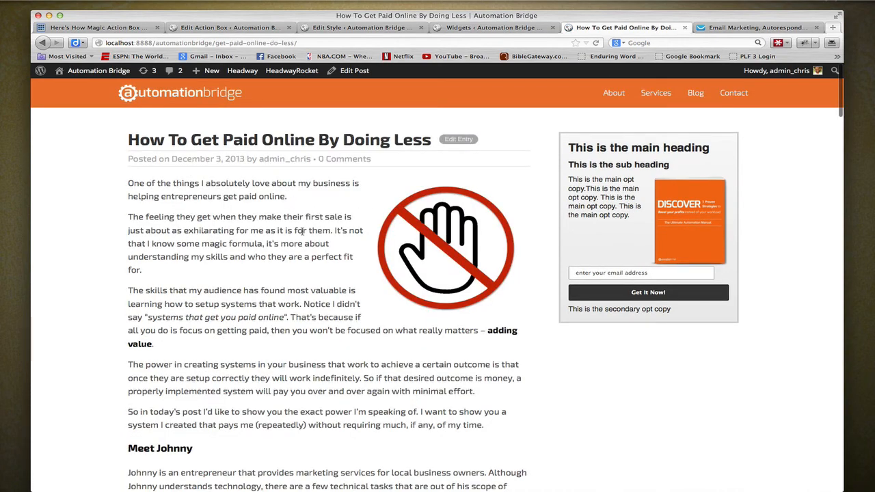
pyautogui.scroll(-15, 301, 233)
pyautogui.scroll(-20, 300, 233)
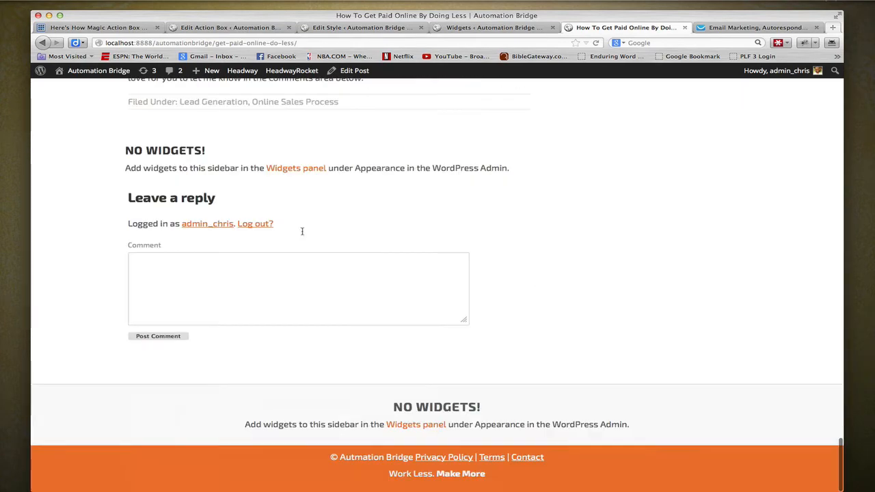
# - Open the post "How To Get Paid Online By Doing Less" for editing, select Sidebar Action as its action box, and update the post
pyautogui.scroll(6, 302, 233)
pyautogui.scroll(-3, 303, 234)
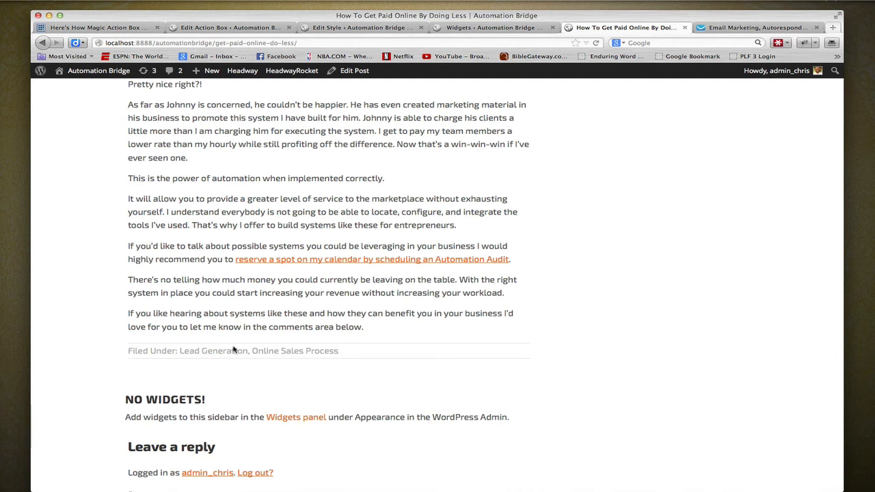
pyautogui.click(351, 74)
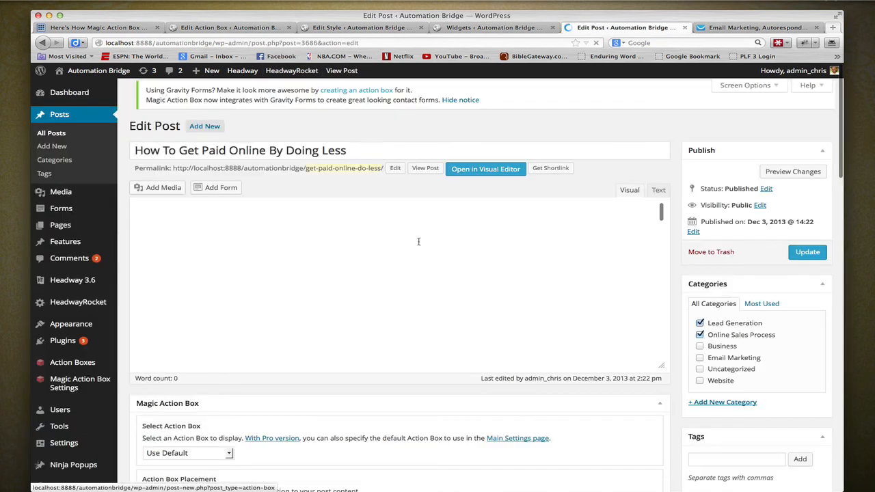
pyautogui.scroll(-5, 492, 335)
pyautogui.scroll(-5, 472, 424)
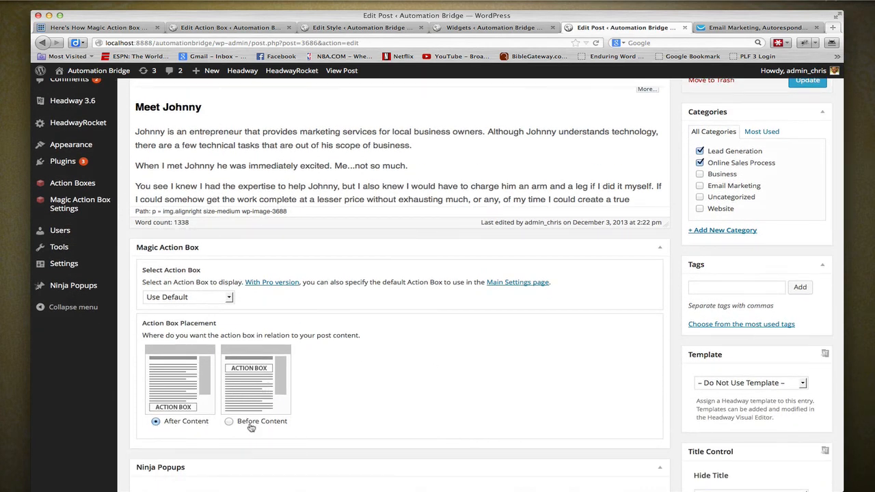
pyautogui.click(226, 302)
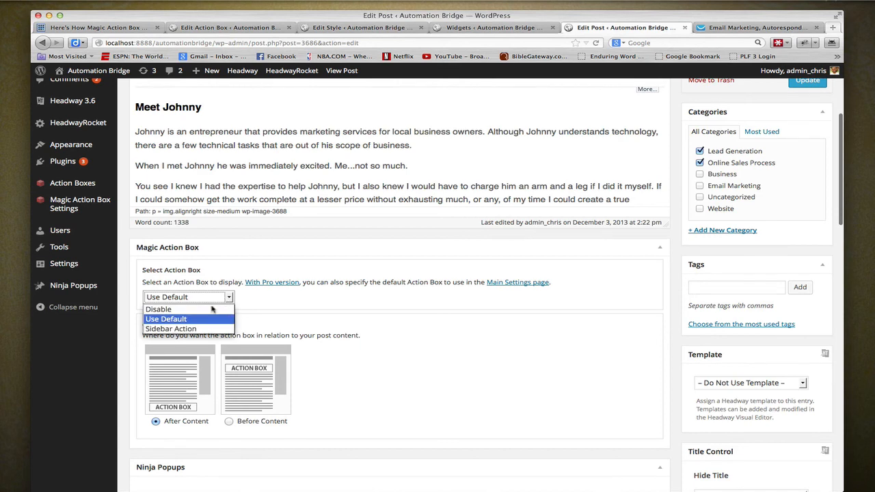
pyautogui.click(195, 329)
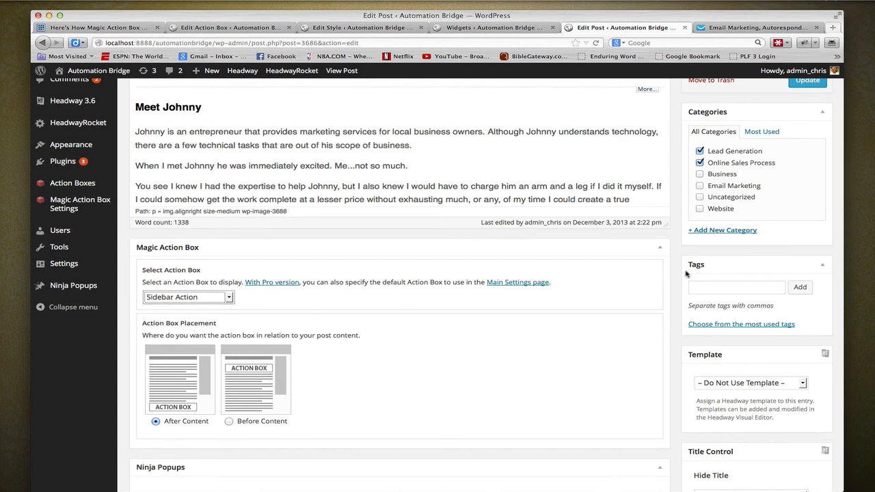
pyautogui.scroll(5, 687, 273)
pyautogui.click(805, 260)
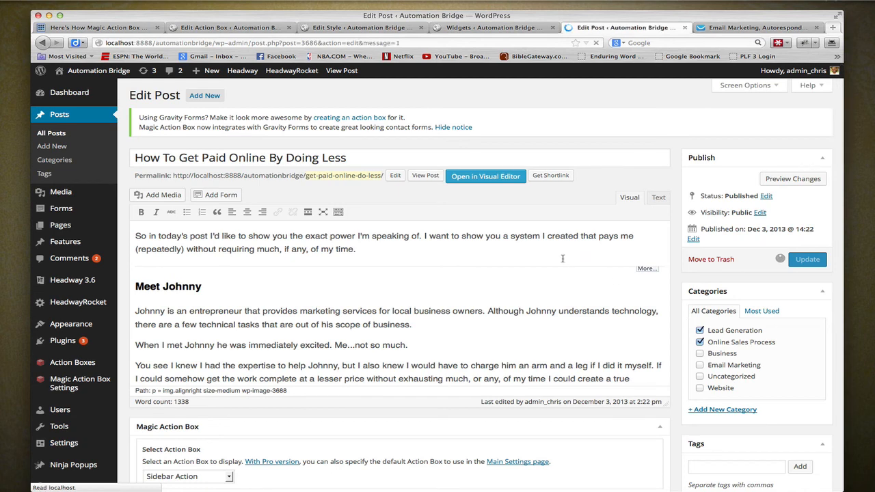
# - View the published post and check the action box below its content
pyautogui.click(335, 73)
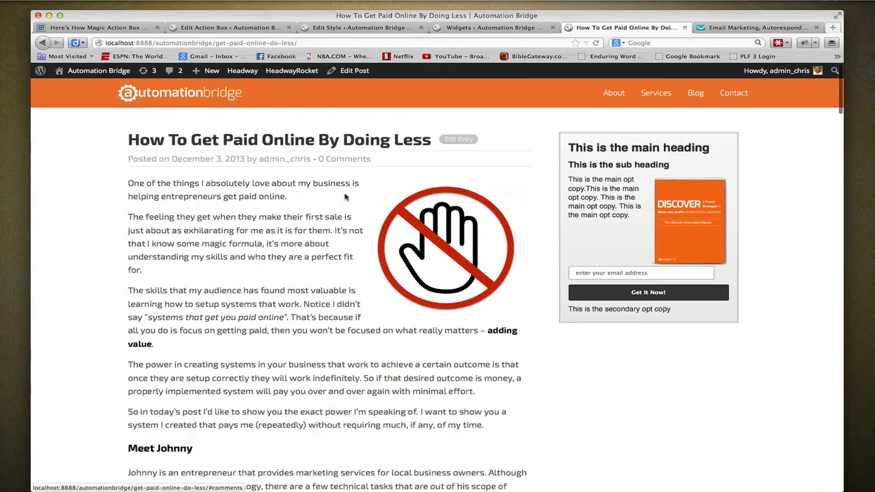
pyautogui.scroll(-15, 345, 196)
pyautogui.scroll(-20, 345, 197)
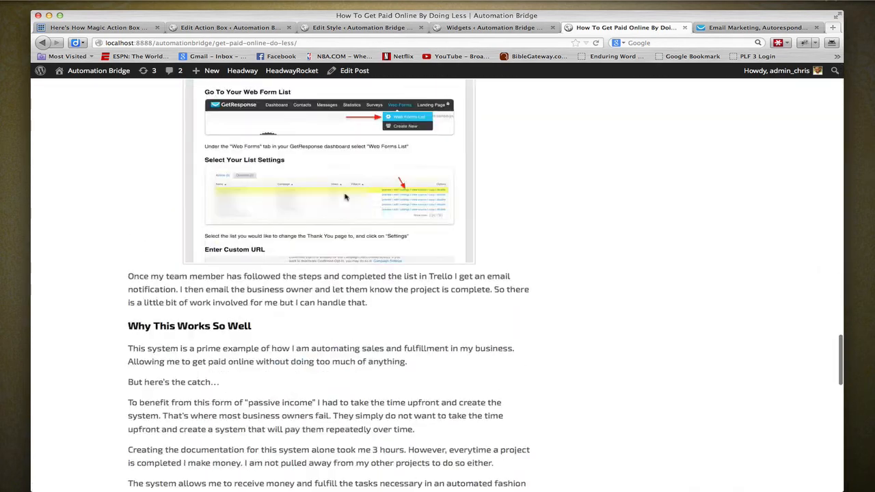
pyautogui.scroll(1, 345, 196)
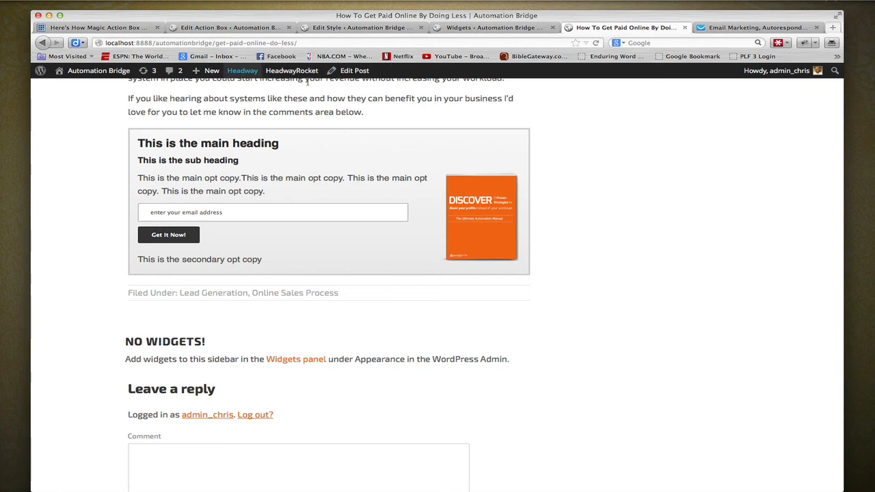
# - Reopen the post for editing, set the action box placement to Before Content, and update the post
pyautogui.click(353, 73)
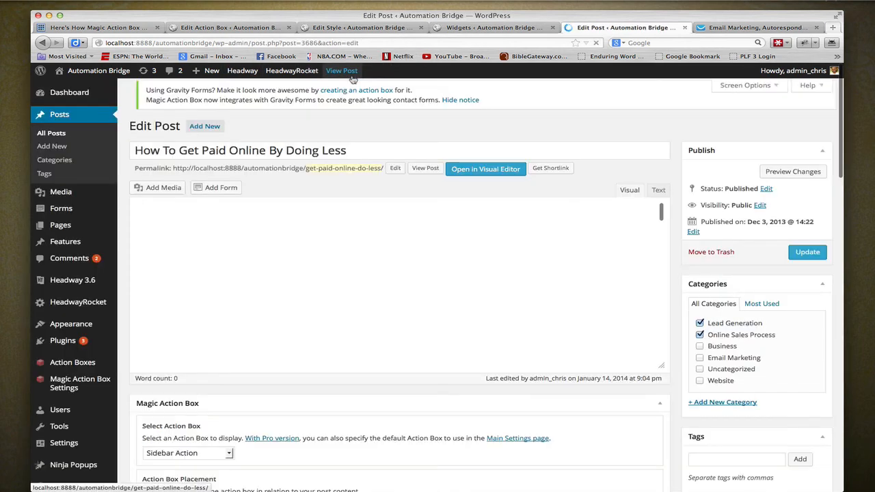
pyautogui.scroll(-5, 223, 369)
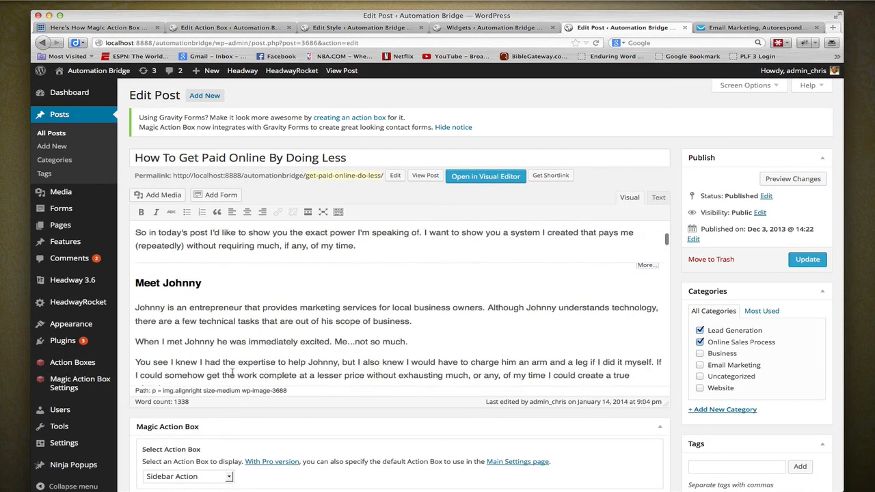
pyautogui.scroll(-4, 267, 427)
pyautogui.scroll(-1, 267, 428)
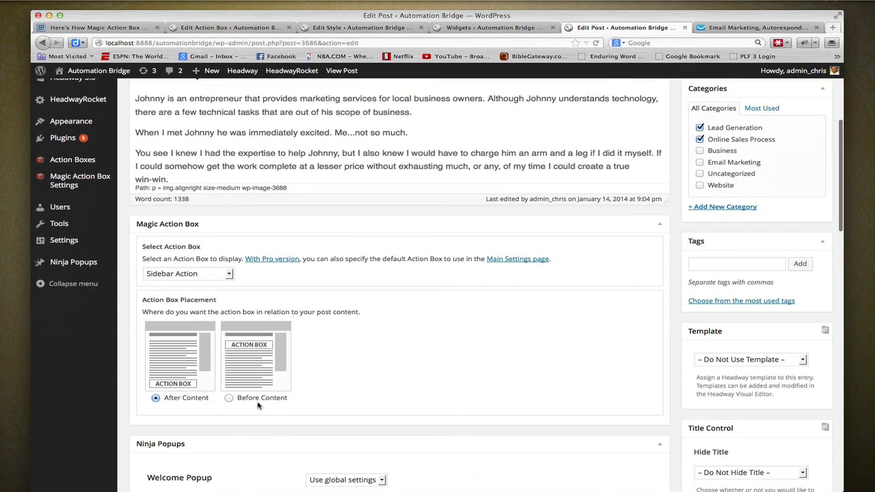
pyautogui.click(255, 400)
pyautogui.scroll(4, 756, 185)
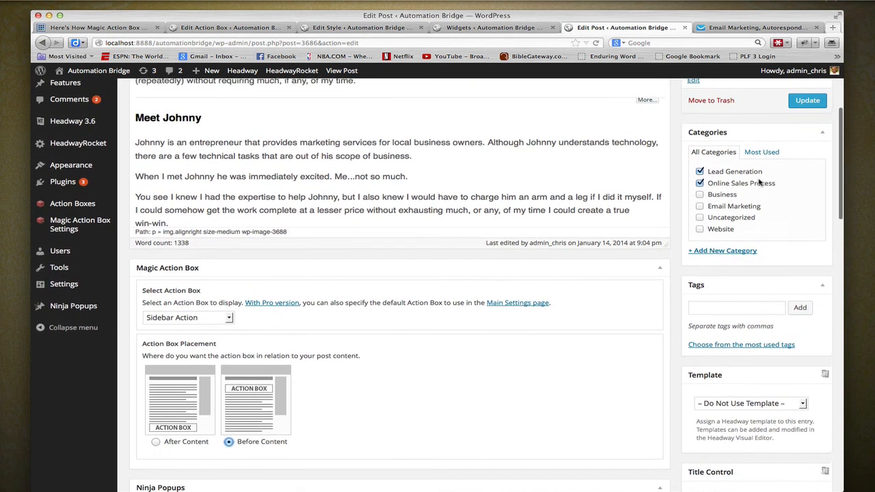
pyautogui.click(808, 231)
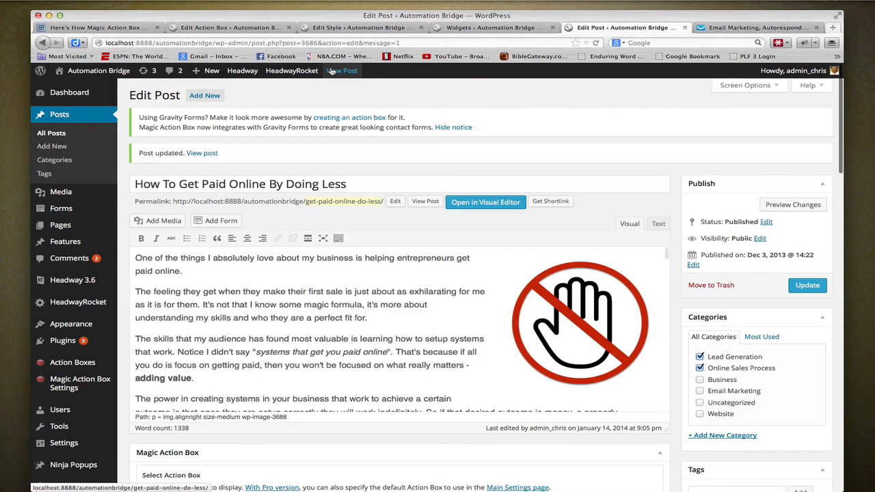
# - View the updated post and examine the action box placed above its content
pyautogui.click(332, 71)
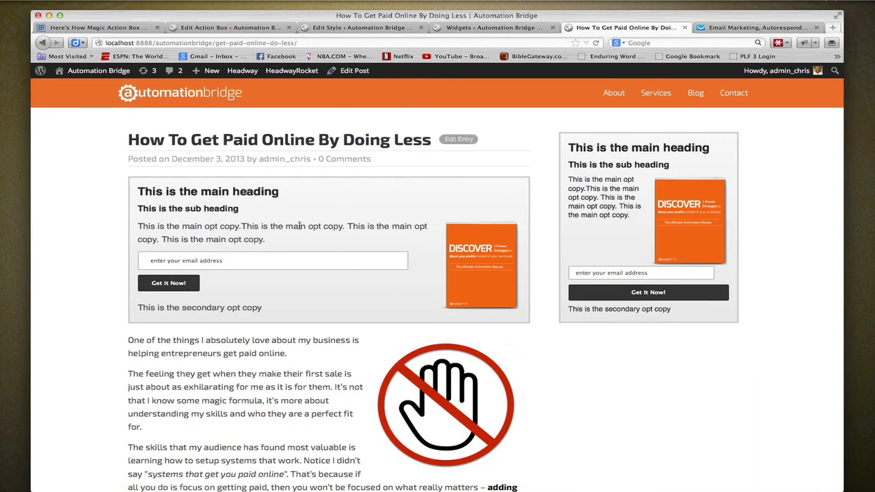
pyautogui.scroll(-3, 307, 226)
pyautogui.scroll(3, 309, 225)
pyautogui.scroll(-15, 353, 219)
pyautogui.scroll(10, 355, 218)
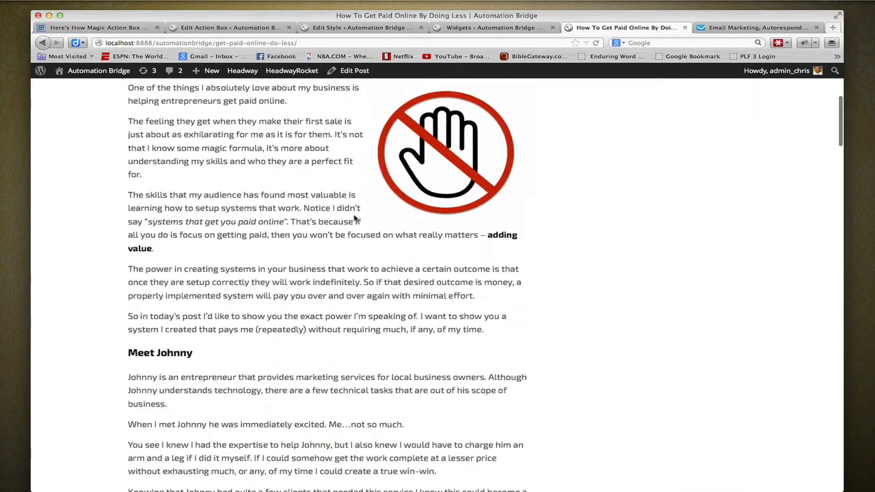
pyautogui.scroll(4, 356, 218)
pyautogui.scroll(-1, 353, 215)
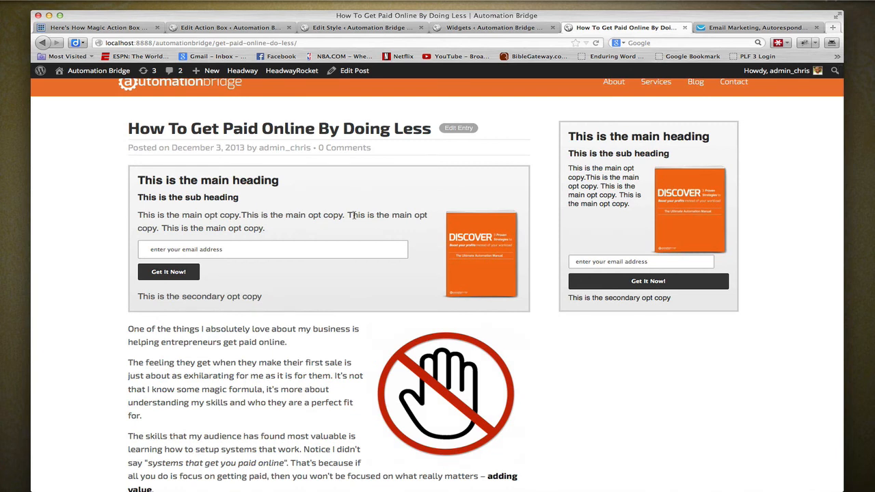